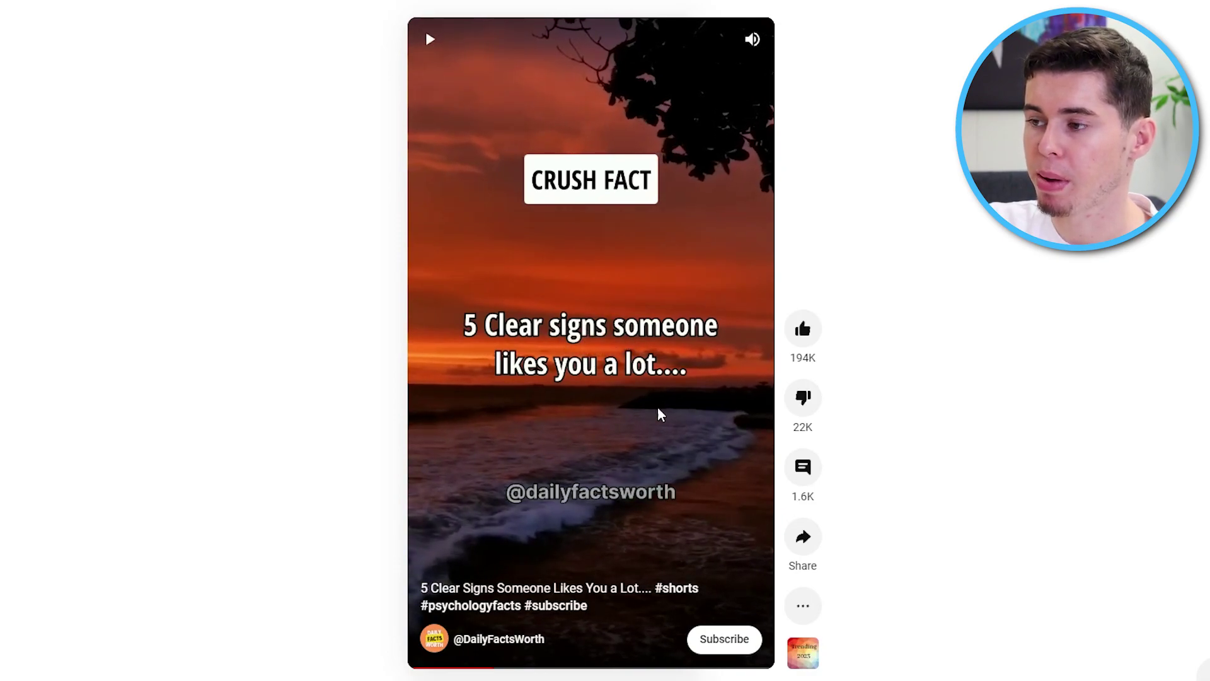
# - Play the '5 Clear signs someone likes you a lot' YouTube Short for a few seconds, then pause it
pyautogui.click(621, 364)
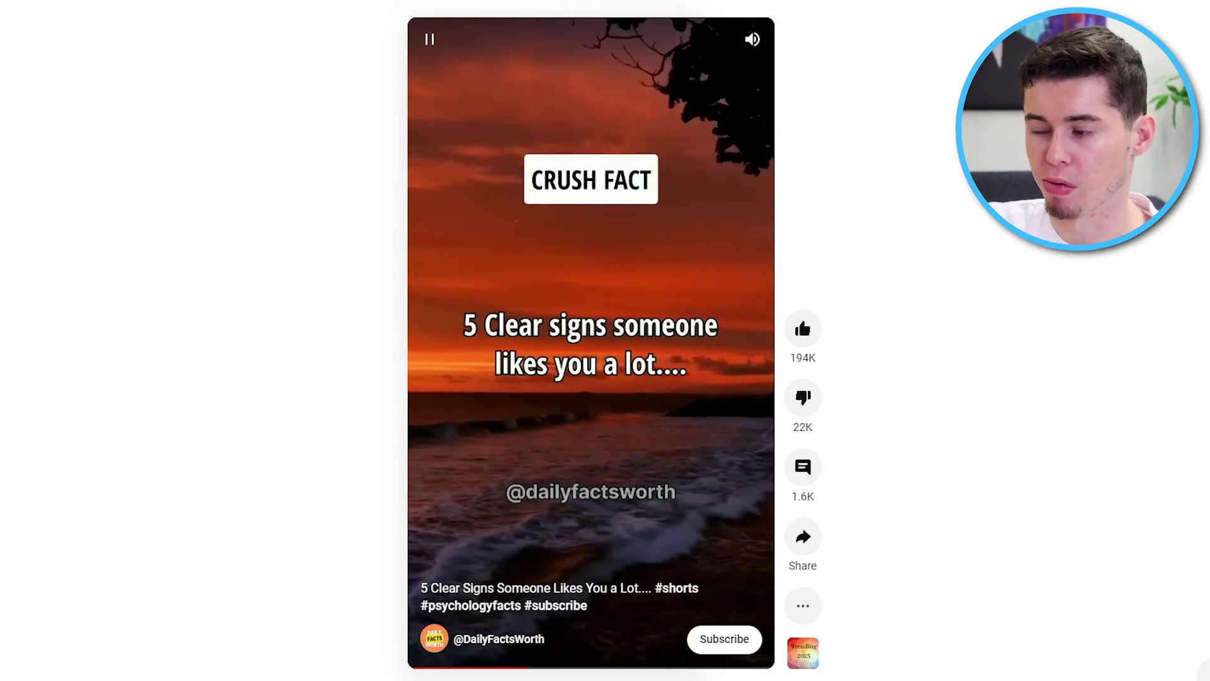
pyautogui.click(610, 323)
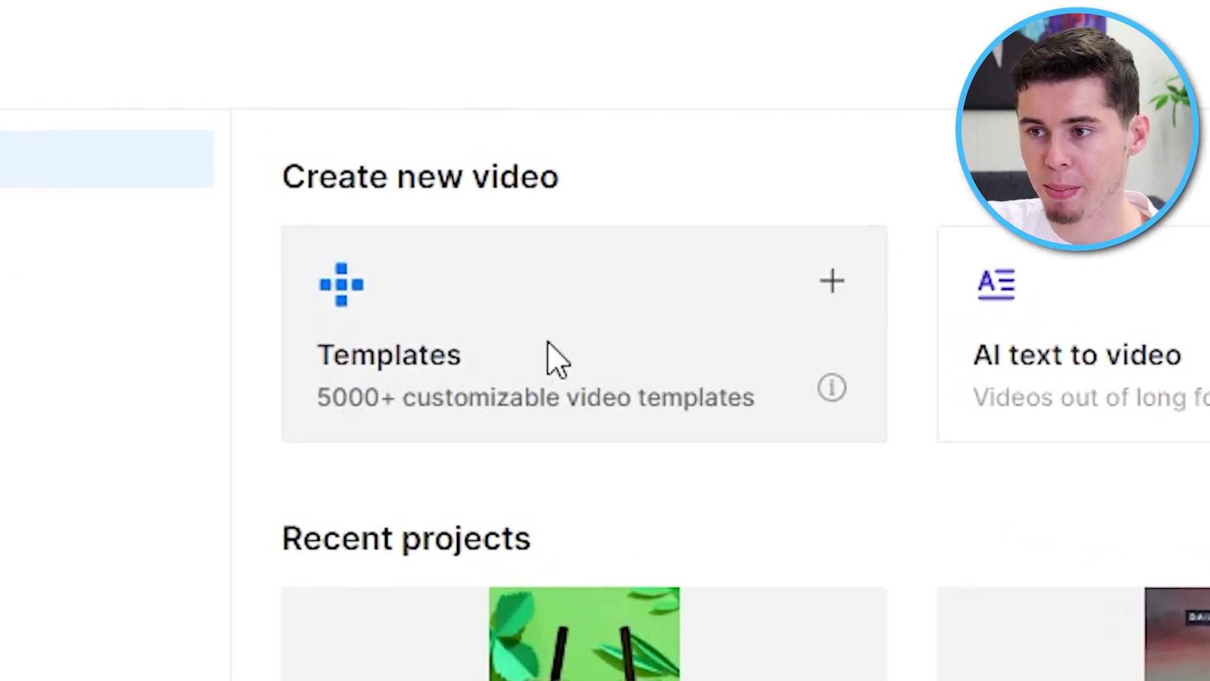
# - Open InVideo's Templates gallery and browse up and down the suggested template grid
pyautogui.click(593, 343)
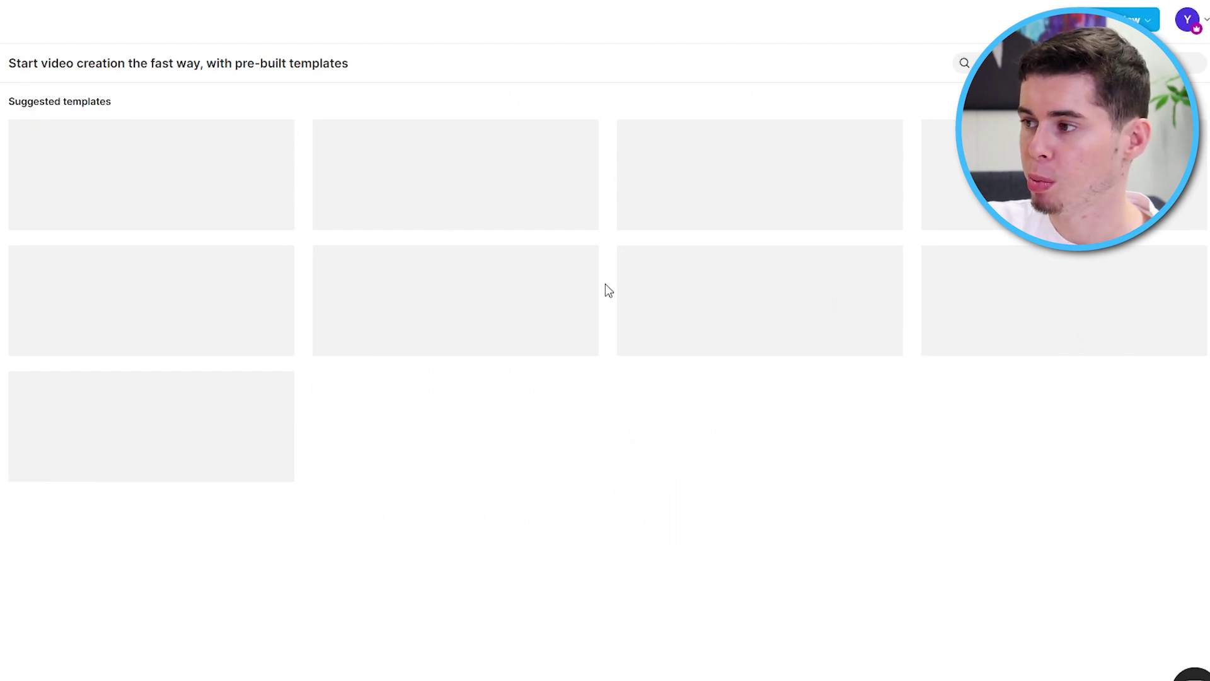
pyautogui.scroll(-10, 460, 460)
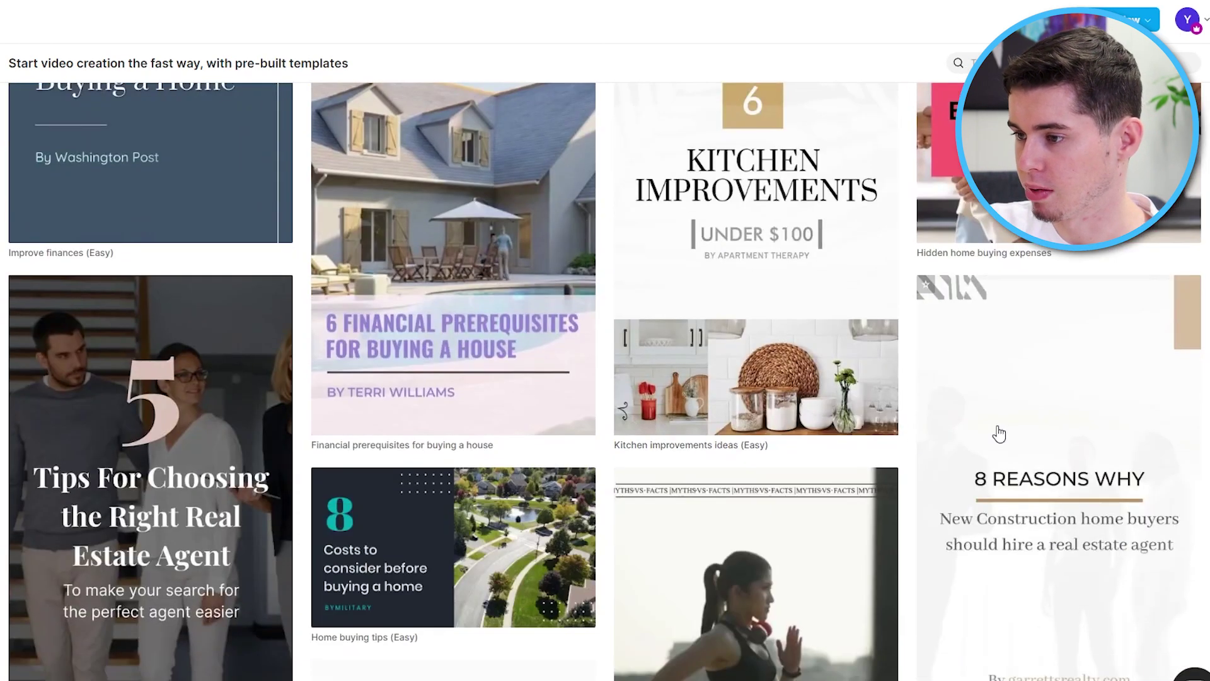
pyautogui.scroll(-15, 999, 434)
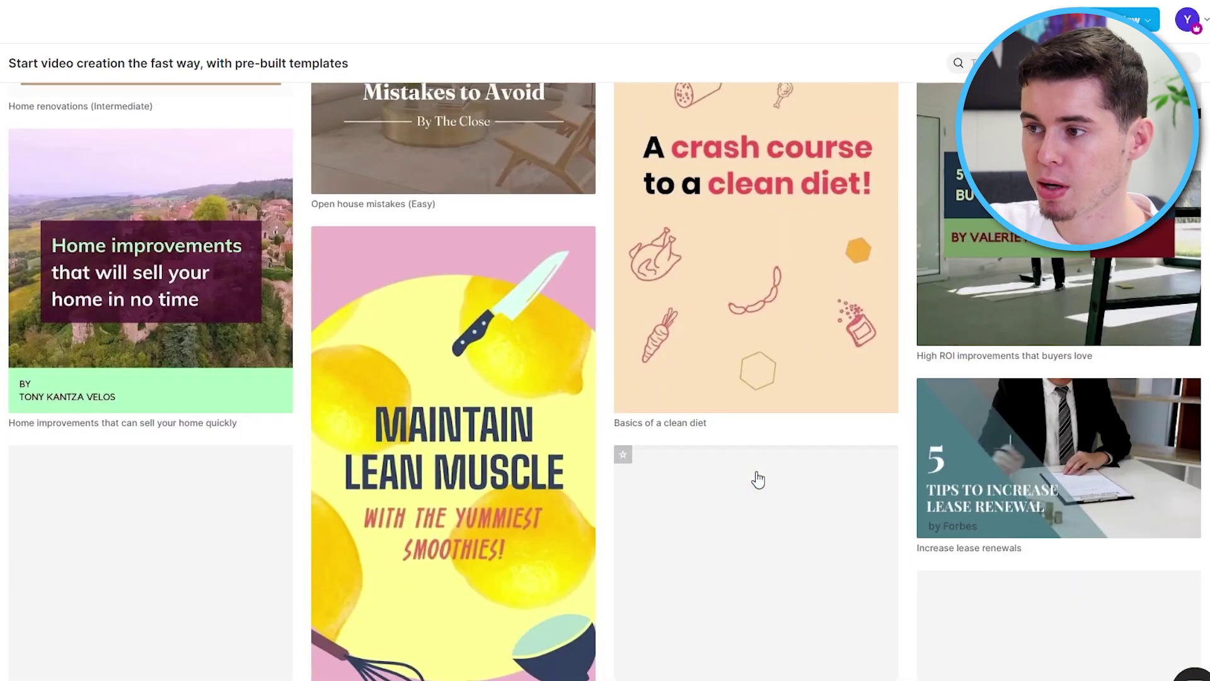
pyautogui.scroll(-7, 744, 490)
pyautogui.scroll(5, 599, 432)
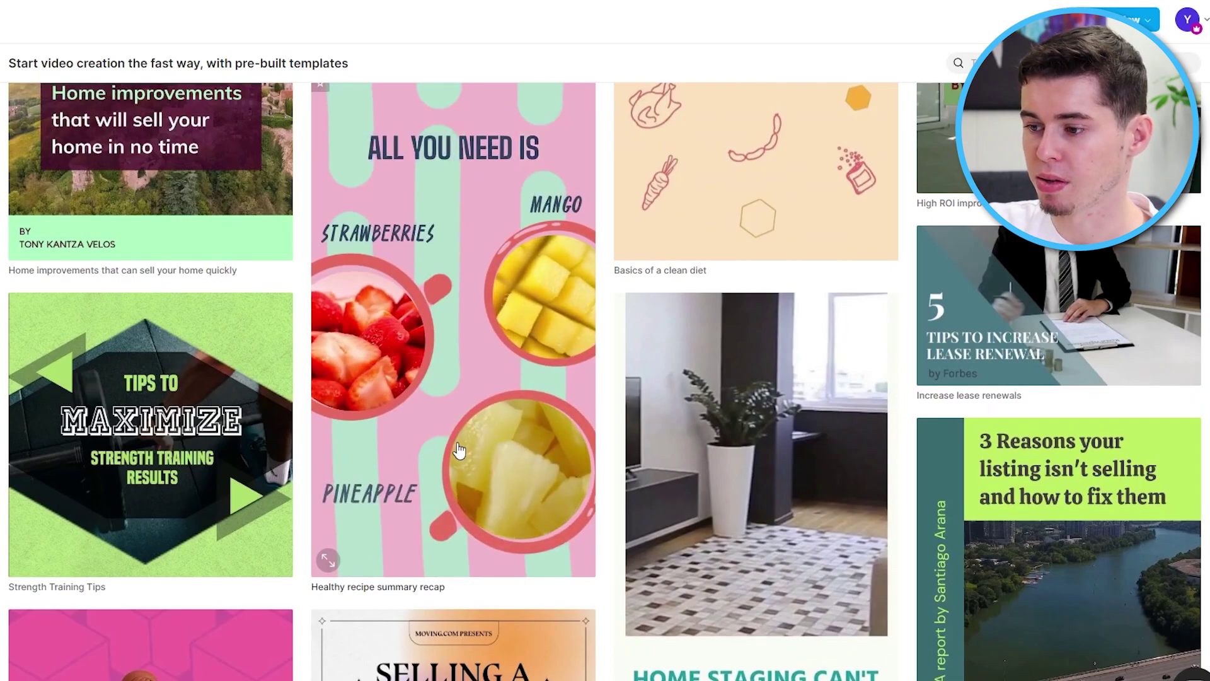
pyautogui.scroll(-6, 459, 449)
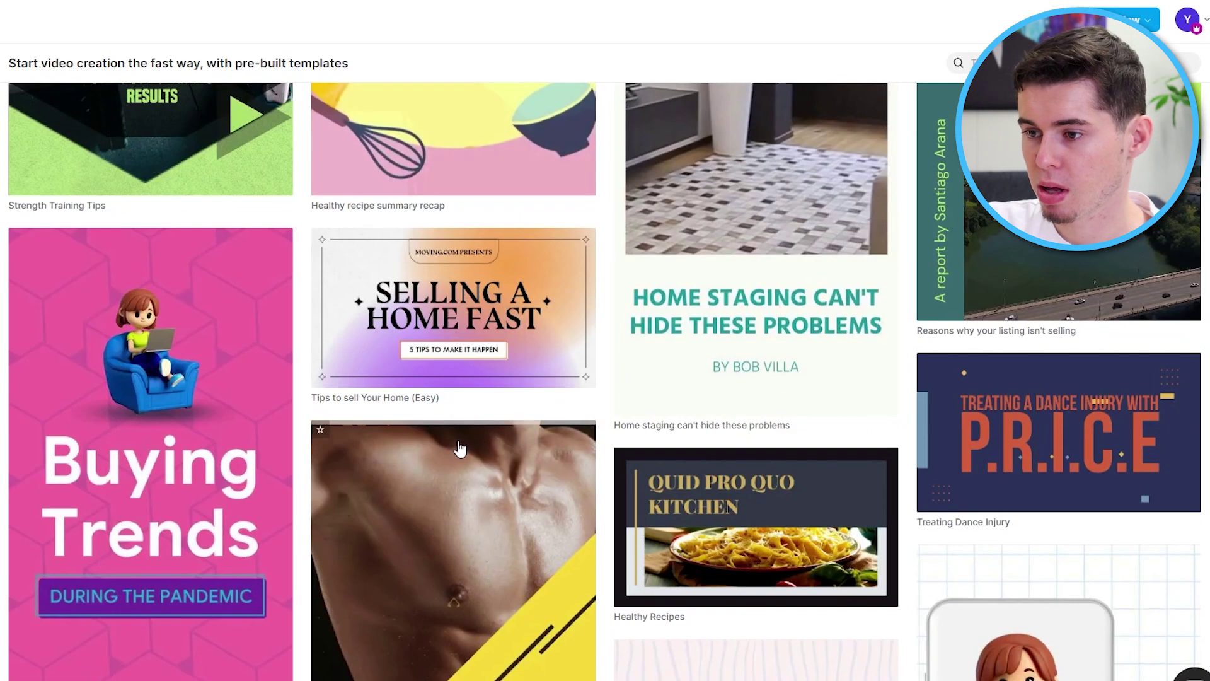
pyautogui.scroll(-8, 461, 451)
pyautogui.scroll(5, 315, 379)
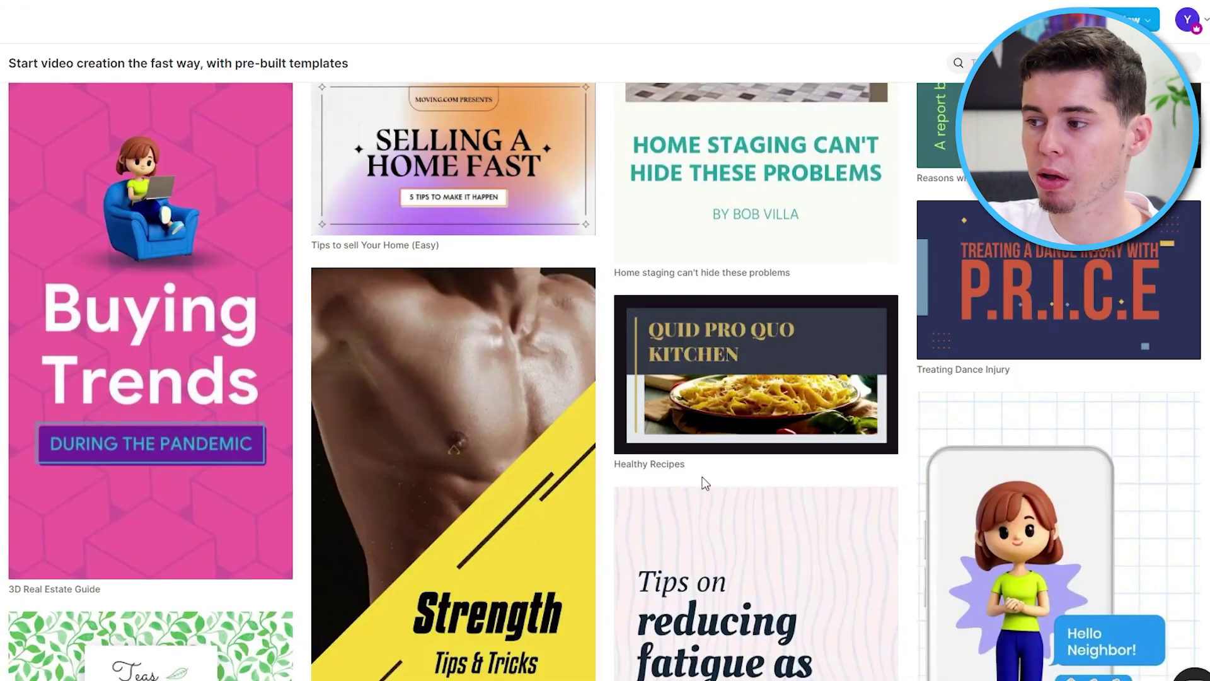
# - Try Pictory's Edit Video using Text option, then start a Script to Video project instead
pyautogui.scroll(-5, 694, 441)
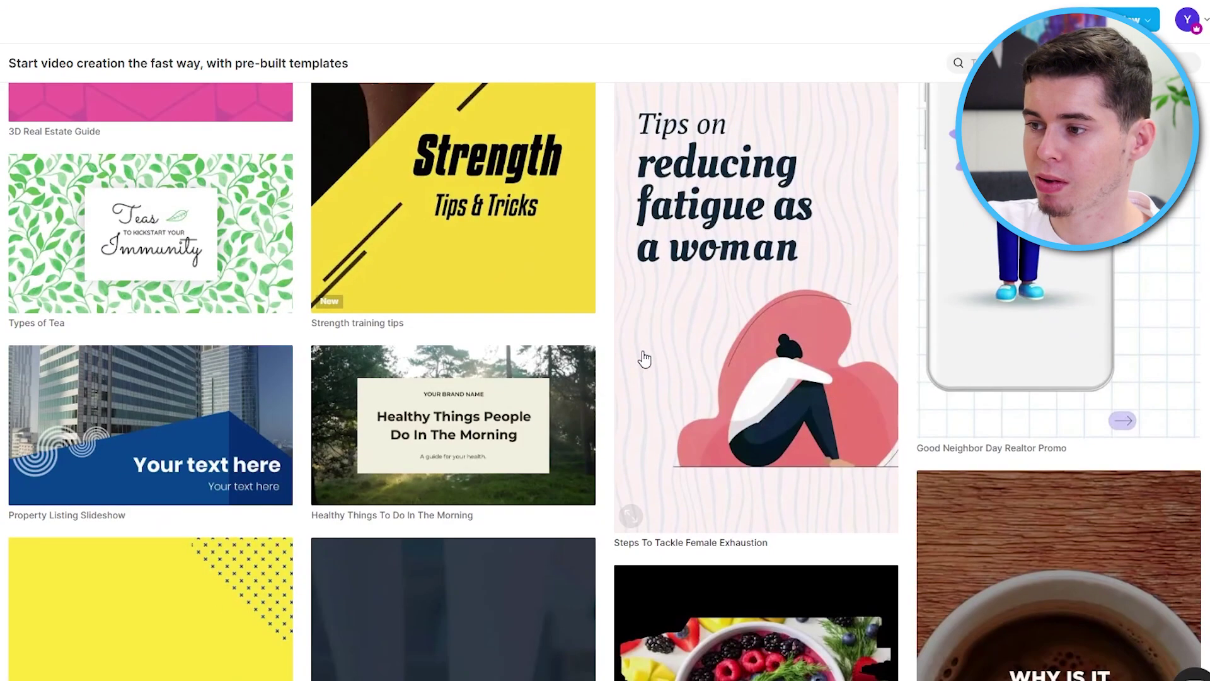
pyautogui.scroll(-5, 631, 372)
pyautogui.scroll(6, 600, 381)
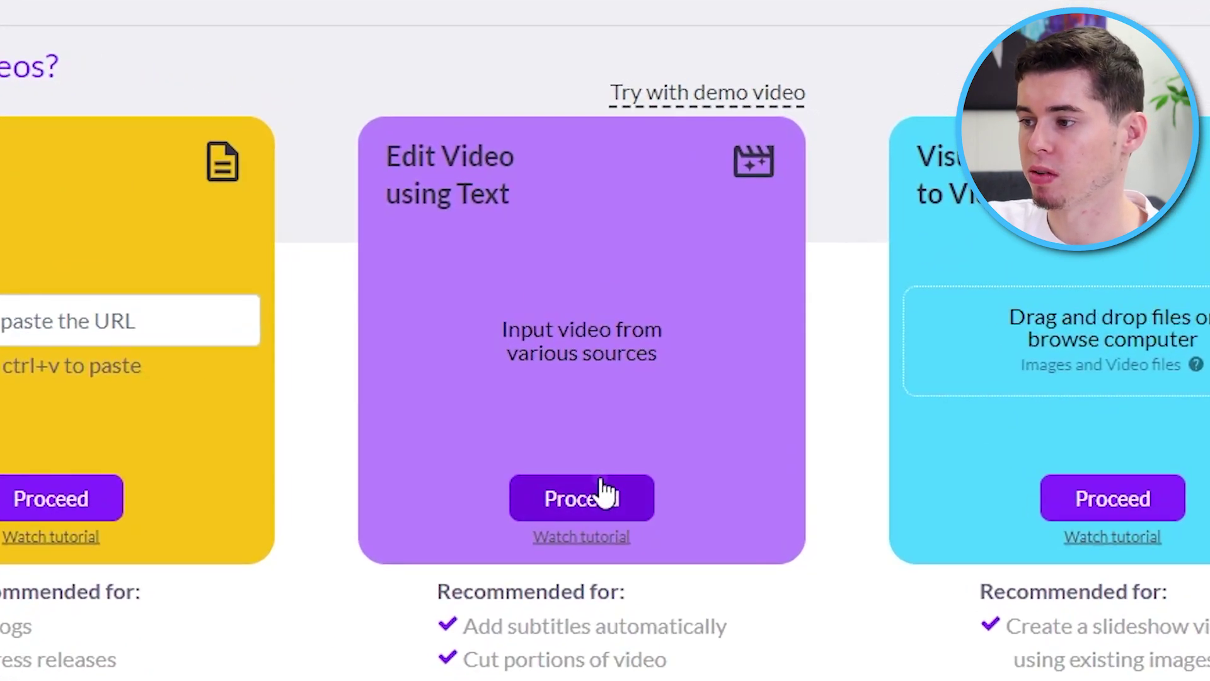
pyautogui.click(602, 491)
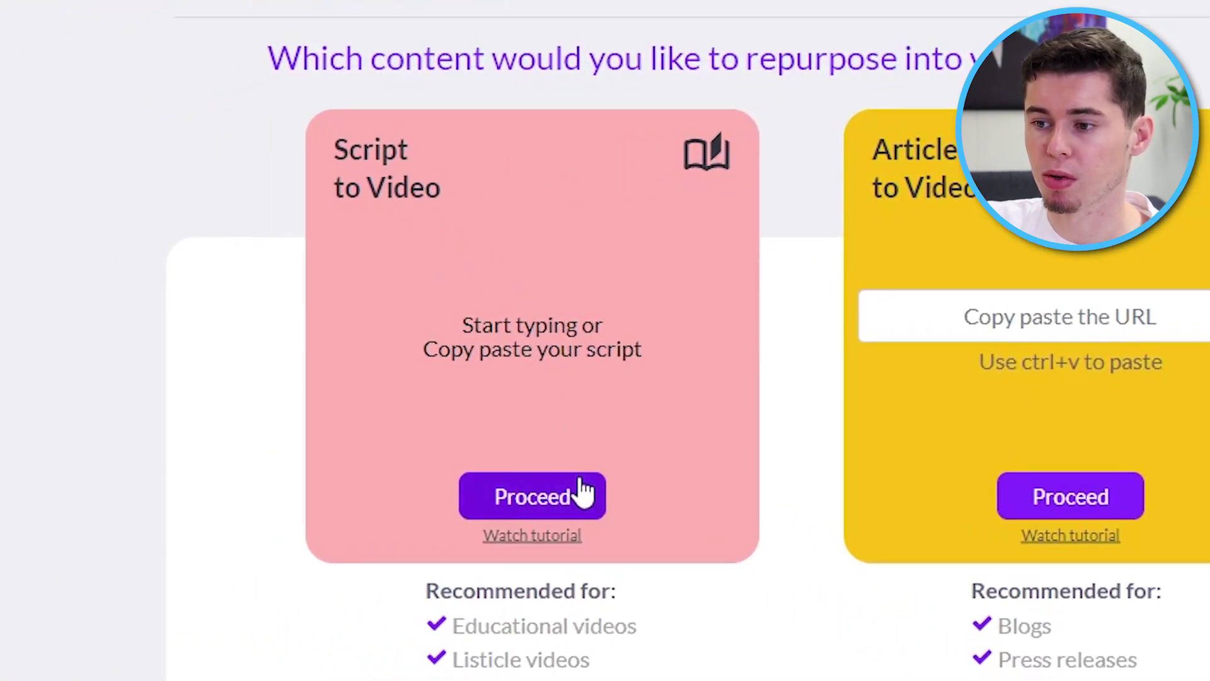
pyautogui.click(564, 498)
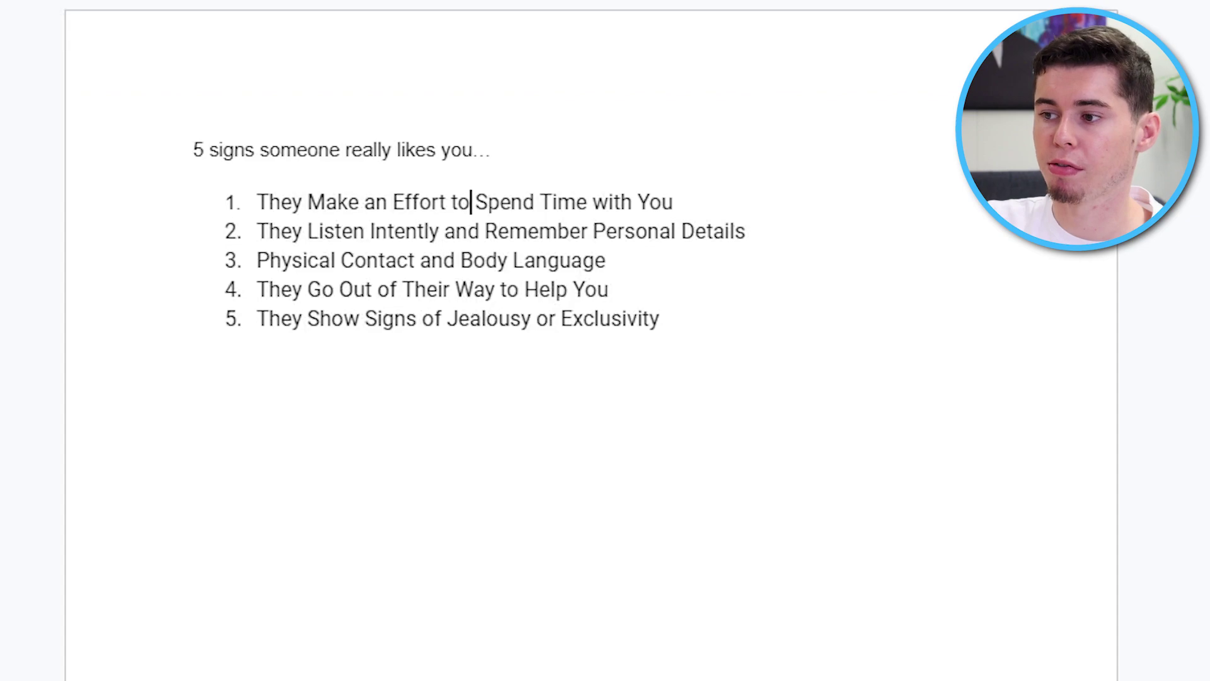
# - Copy the '5 signs someone really likes you…' heading and five signs from Google Docs
pyautogui.moveTo(194, 146); pyautogui.dragTo(597, 344)
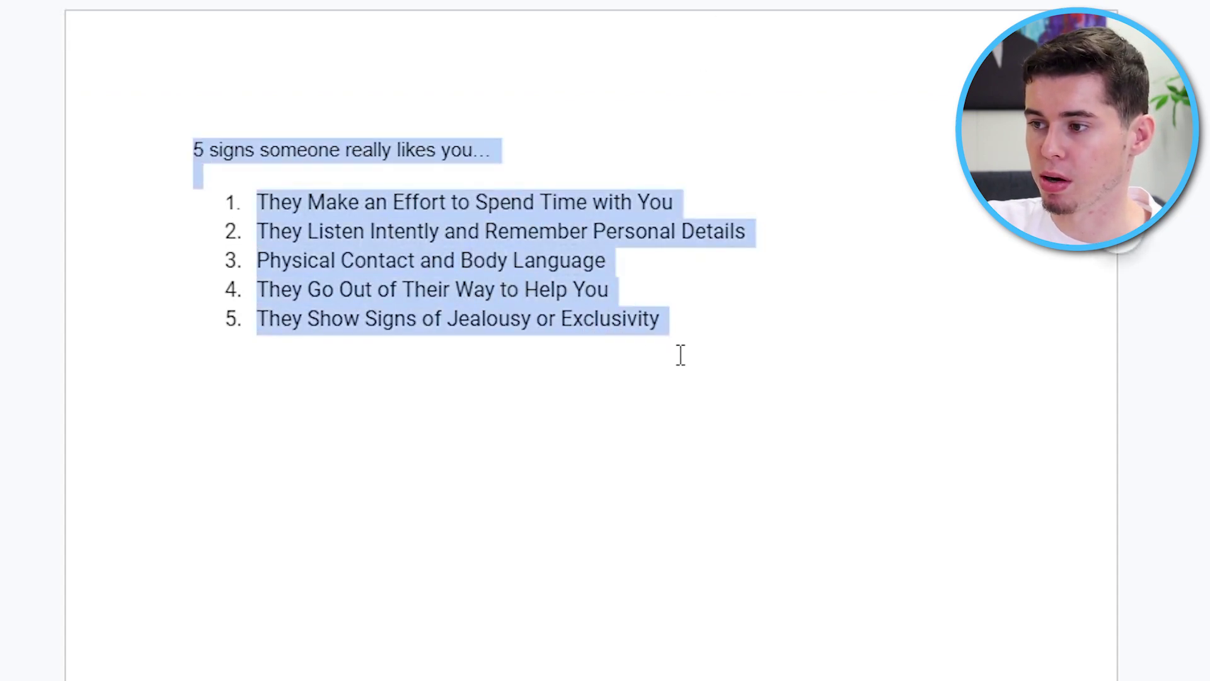
pyautogui.rightClick(520, 247)
pyautogui.click(600, 318)
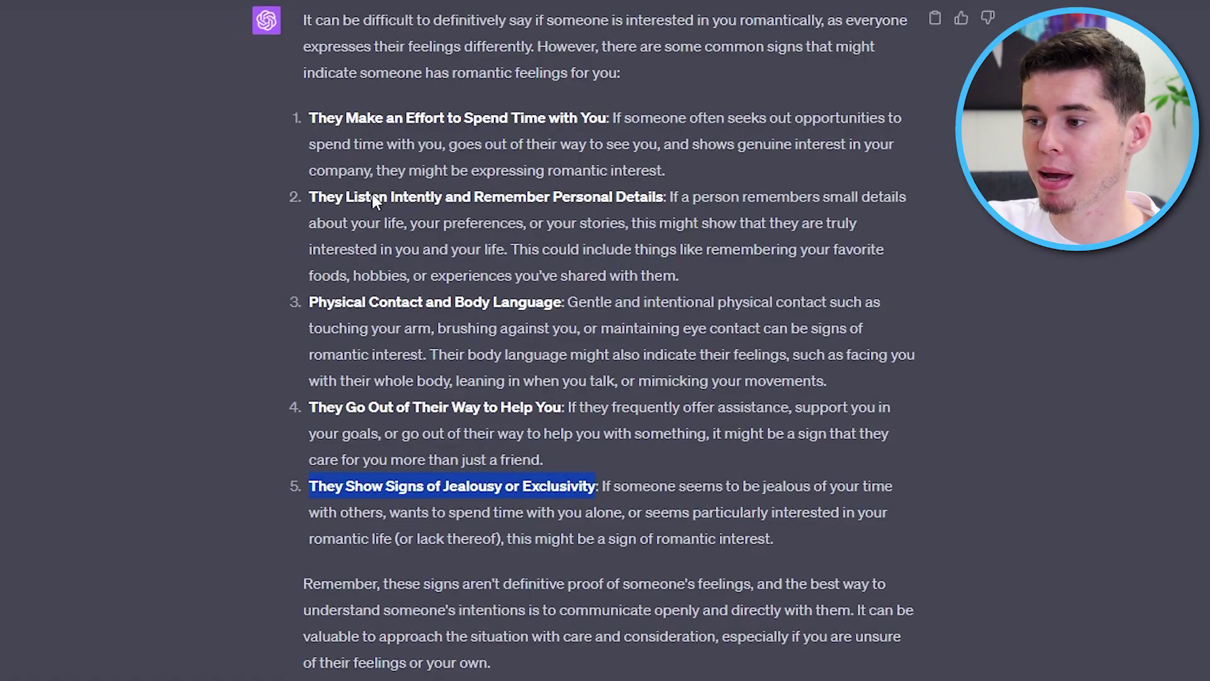
# - Paste the list into Pictory's script editor, add a blank line after the heading, and proceed
pyautogui.scroll(1, 486, 360)
pyautogui.scroll(-1, 486, 359)
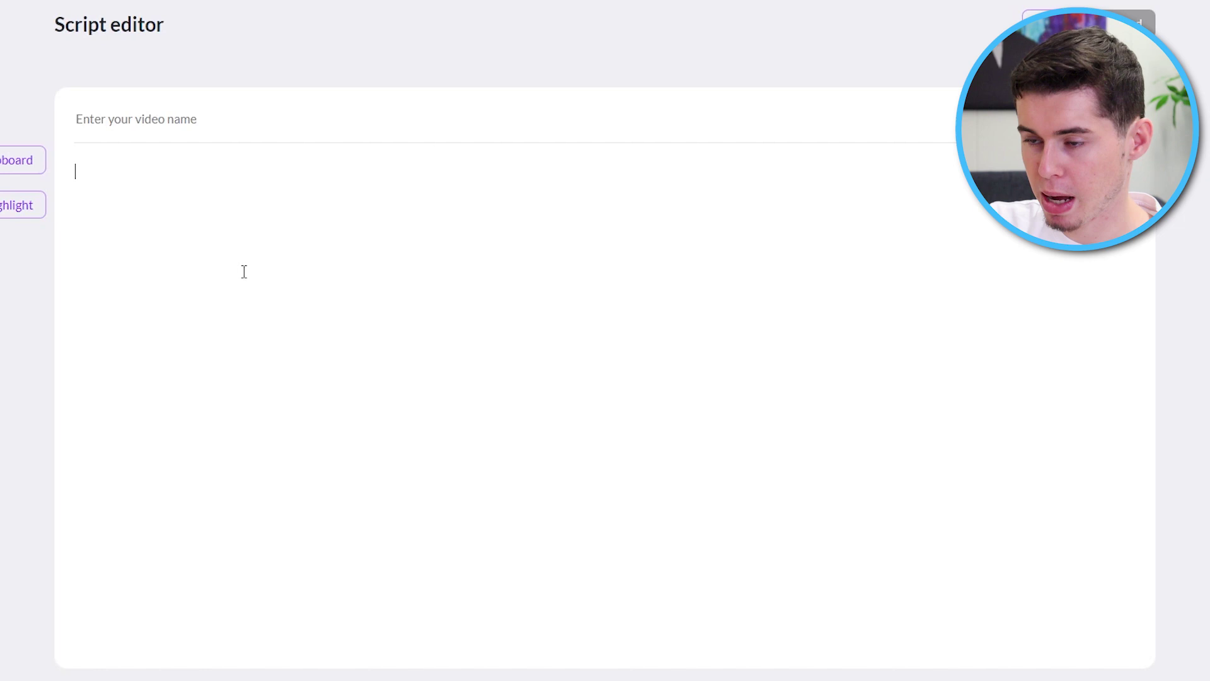
pyautogui.hotkey('ctrl', 'v')
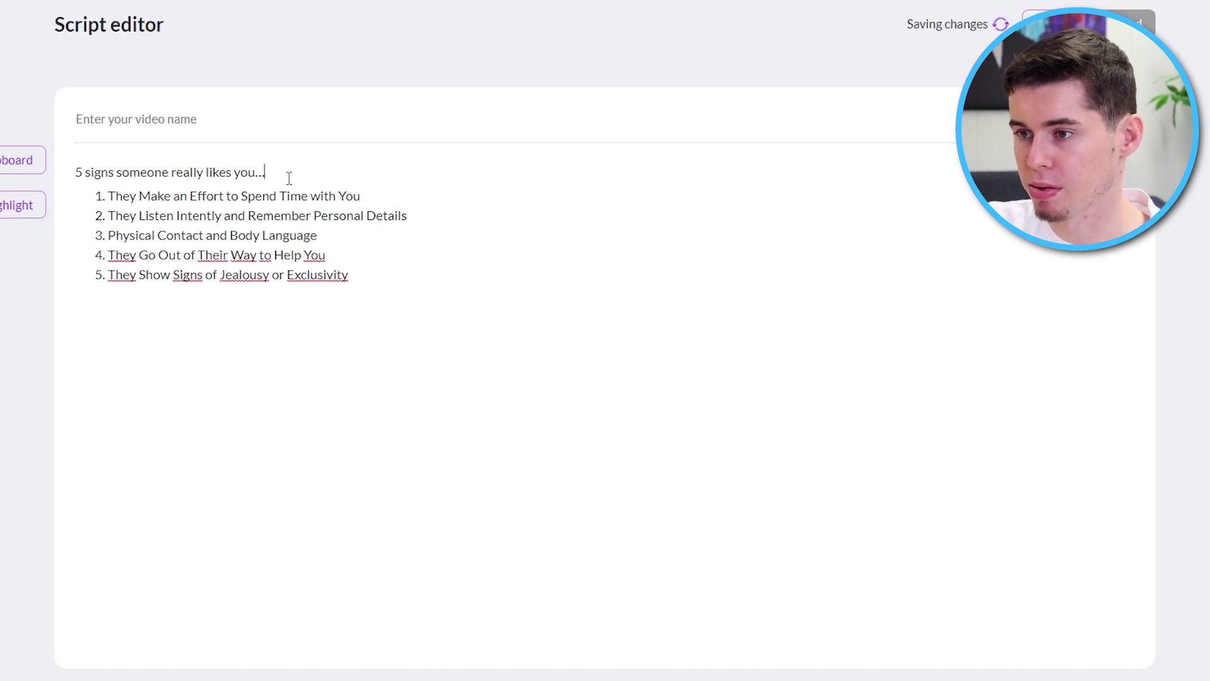
pyautogui.click(288, 177)
pyautogui.press('Return')
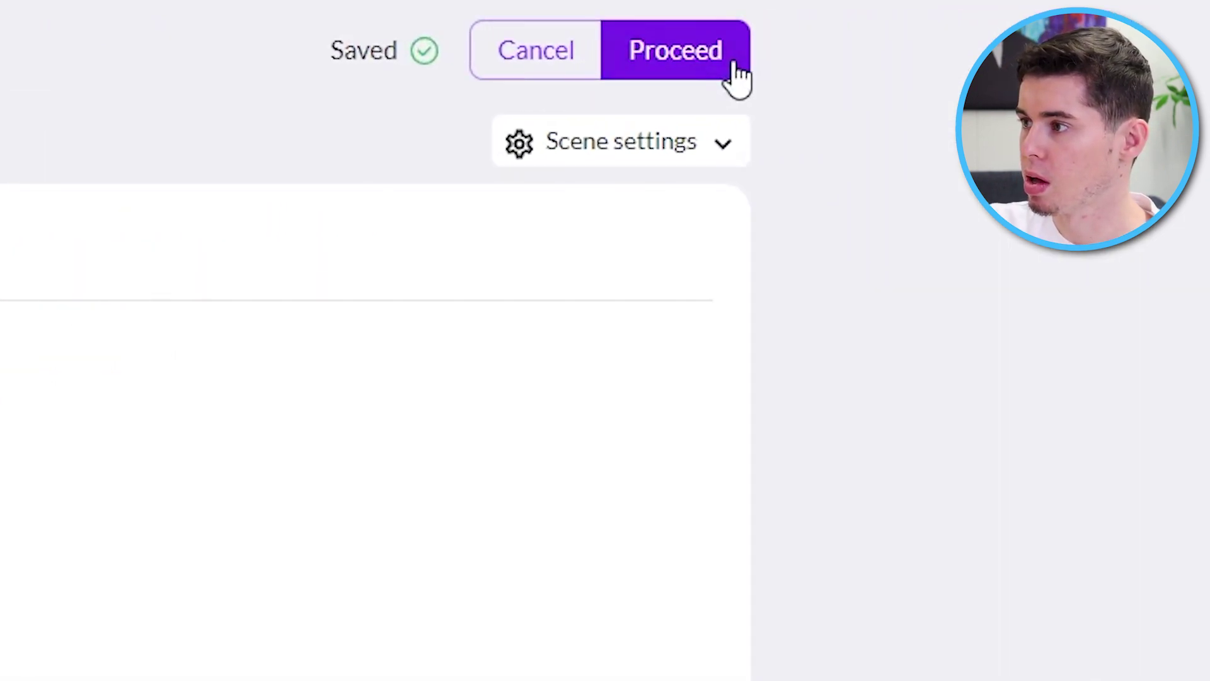
pyautogui.click(1146, 31)
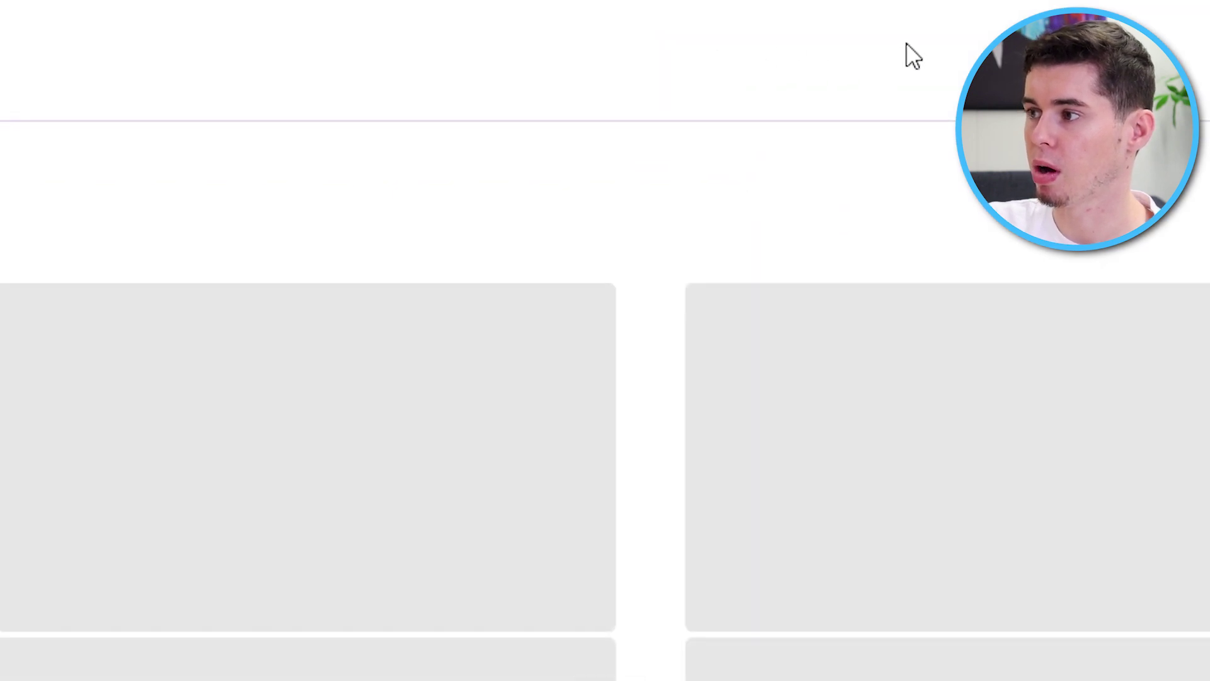
# - Scroll Pictory's Templates library to the Subtitle Yellow card to see its aspect ratio choices
pyautogui.scroll(-20, 626, 492)
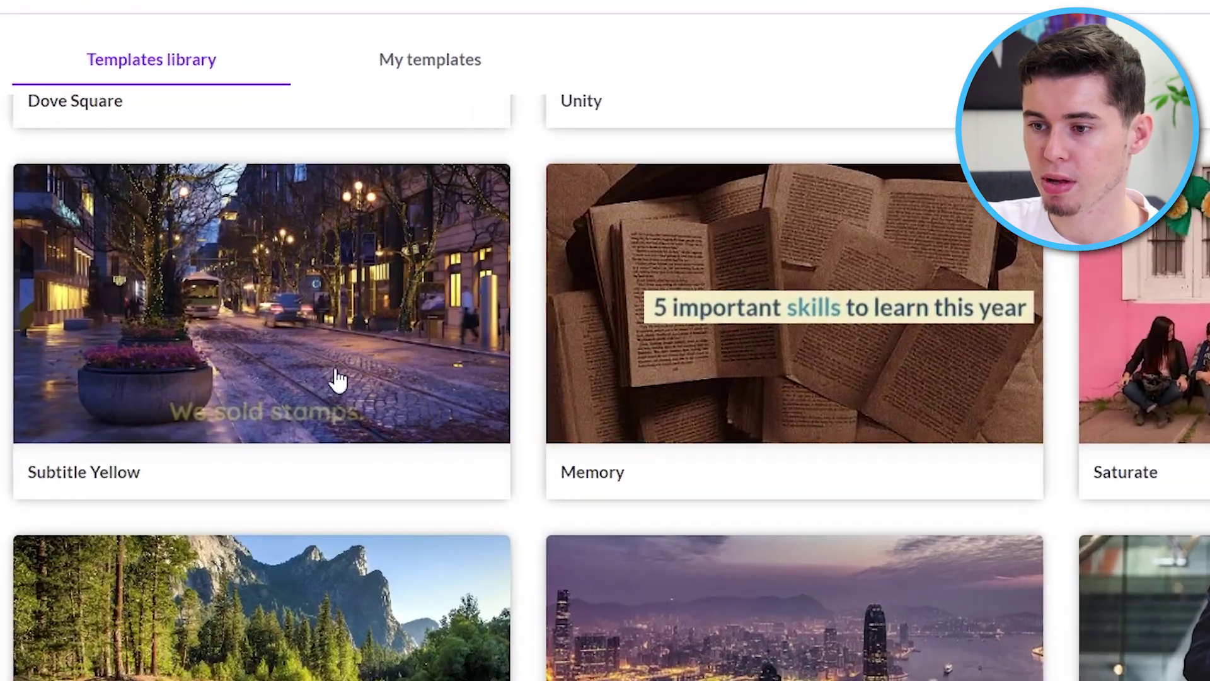
pyautogui.moveTo(254, 341)
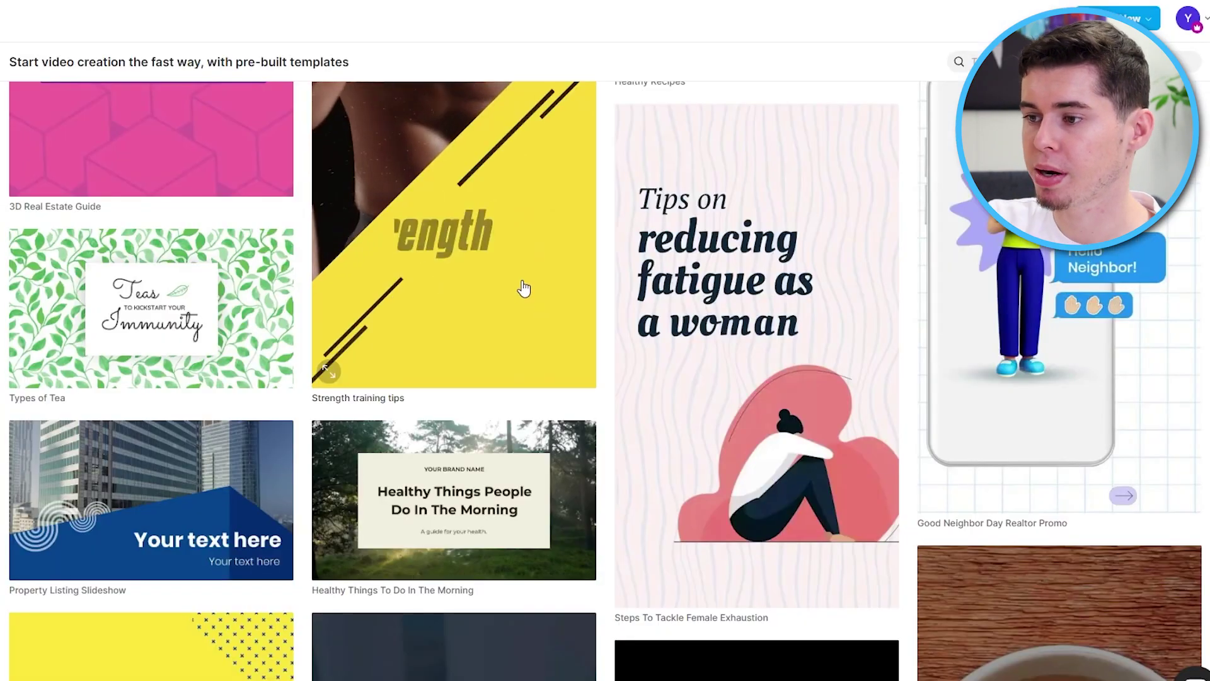
# - Filter InVideo templates to portrait and search for 'motivational shorts'
pyautogui.scroll(15, 529, 308)
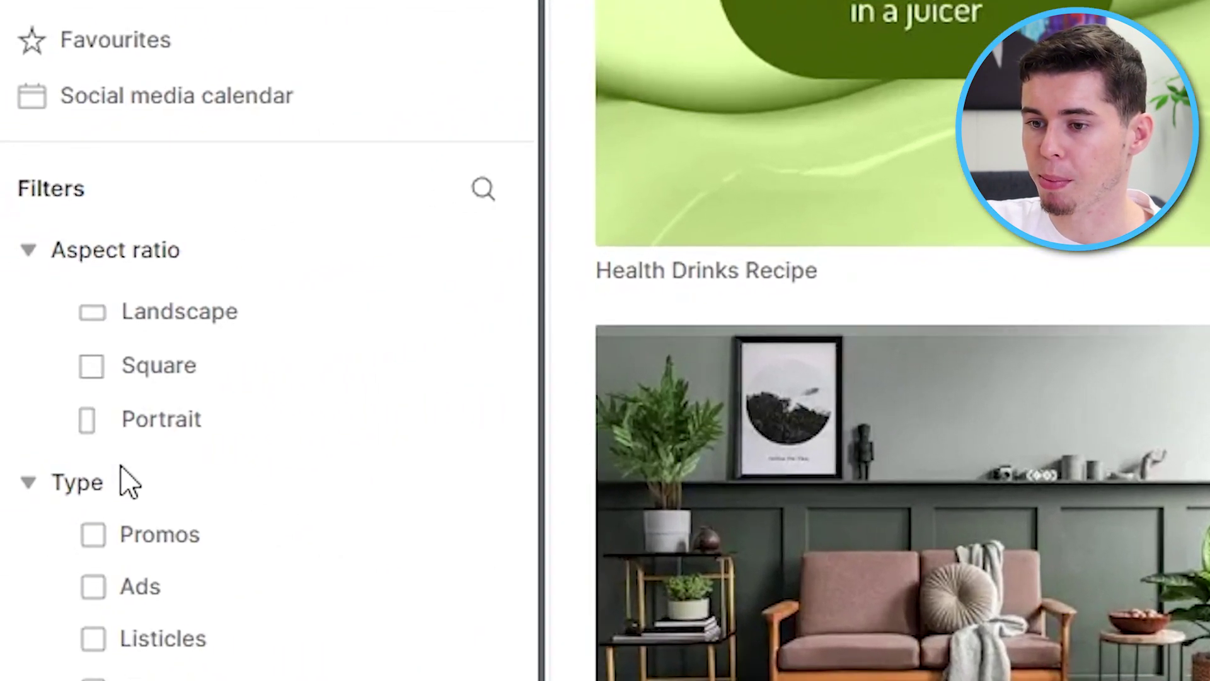
pyautogui.click(136, 420)
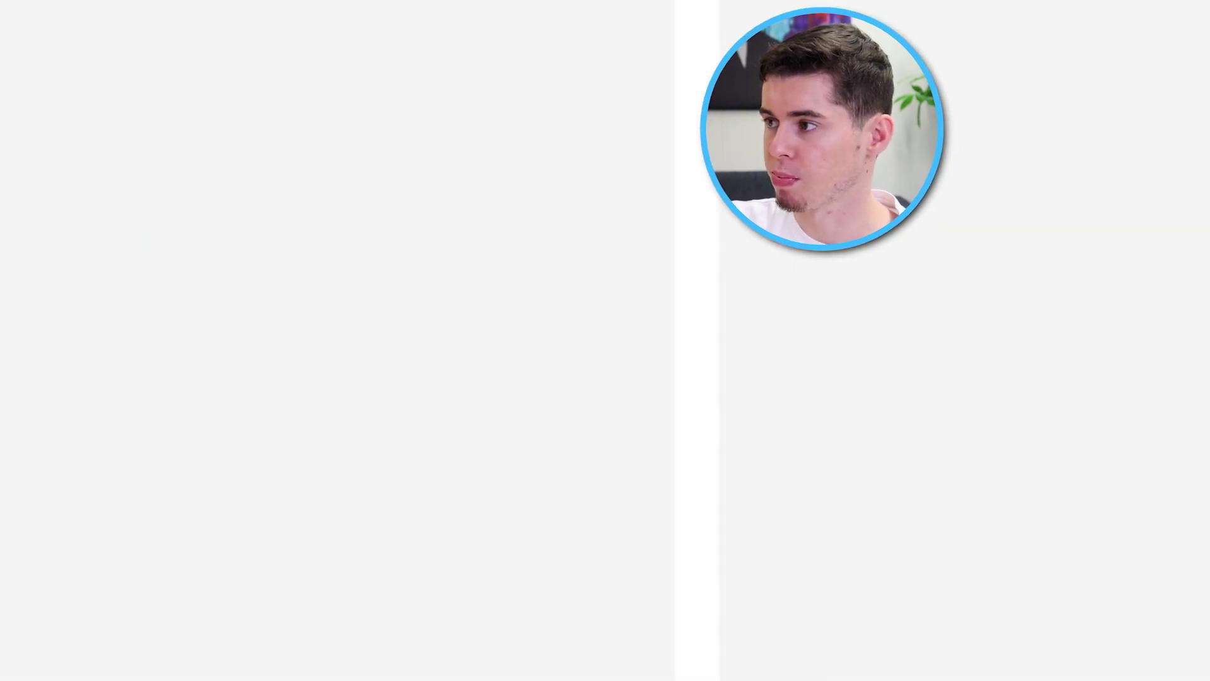
pyautogui.click(834, 139)
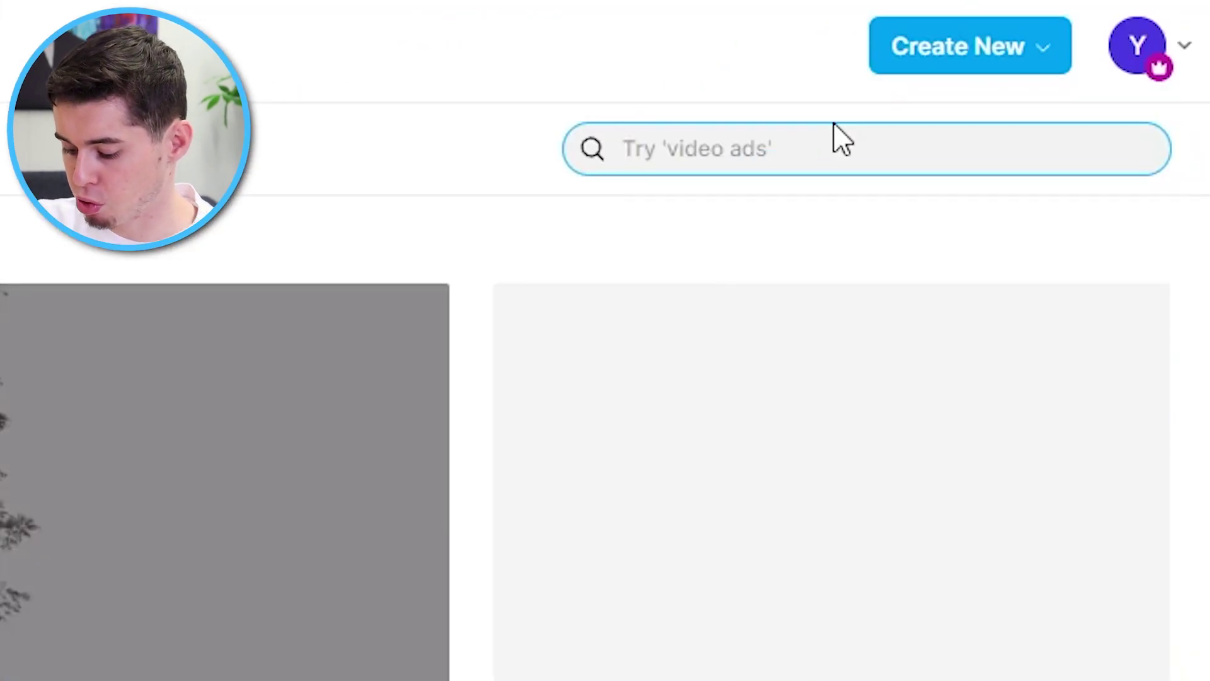
pyautogui.write('motivational short')
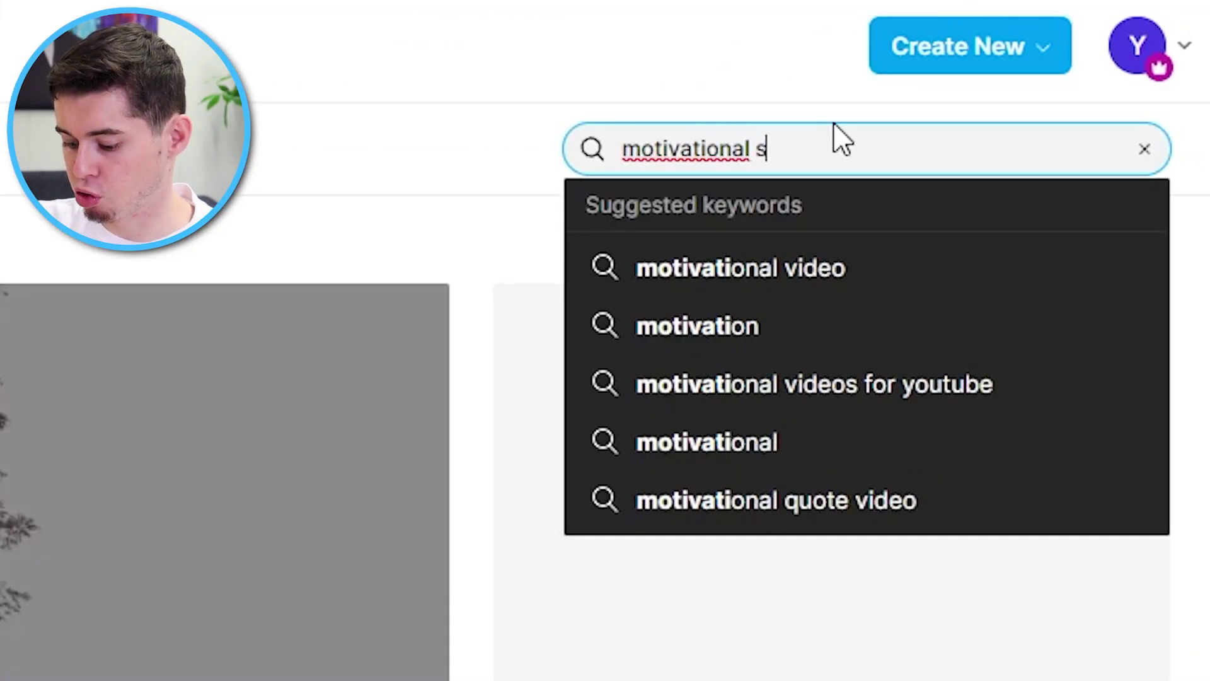
pyautogui.write('s')
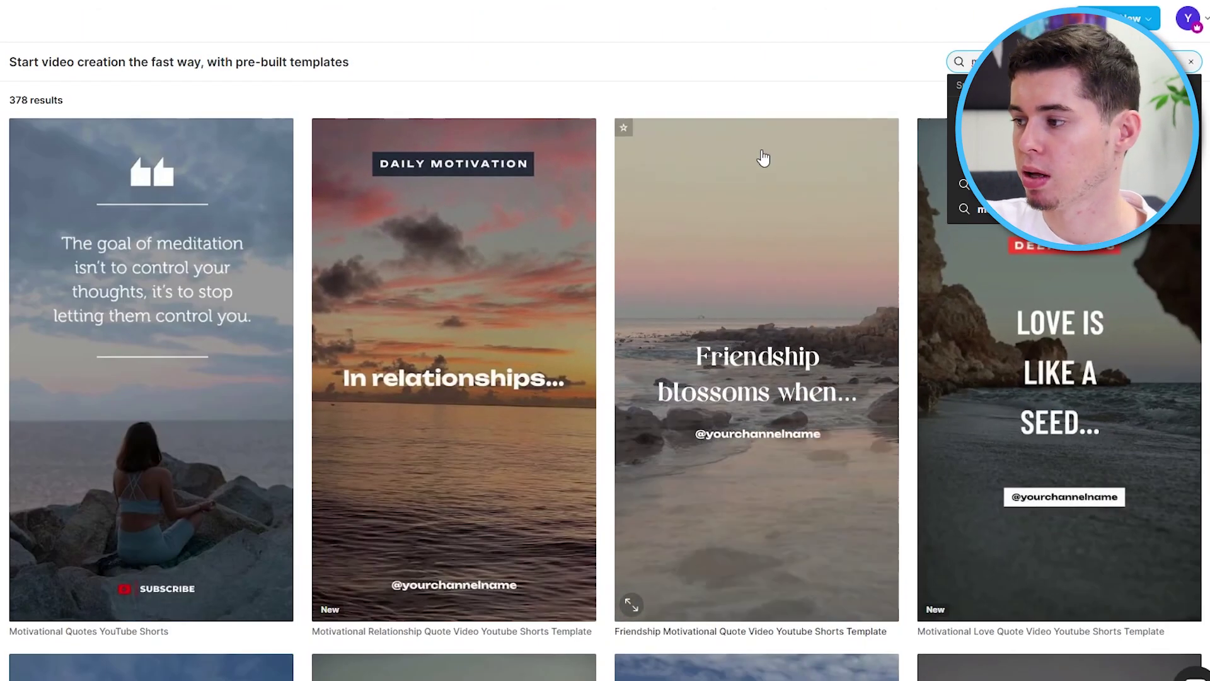
# - Browse the 378 motivational shorts results, then return to the top of the grid
pyautogui.scroll(-6, 757, 252)
pyautogui.scroll(-15, 749, 317)
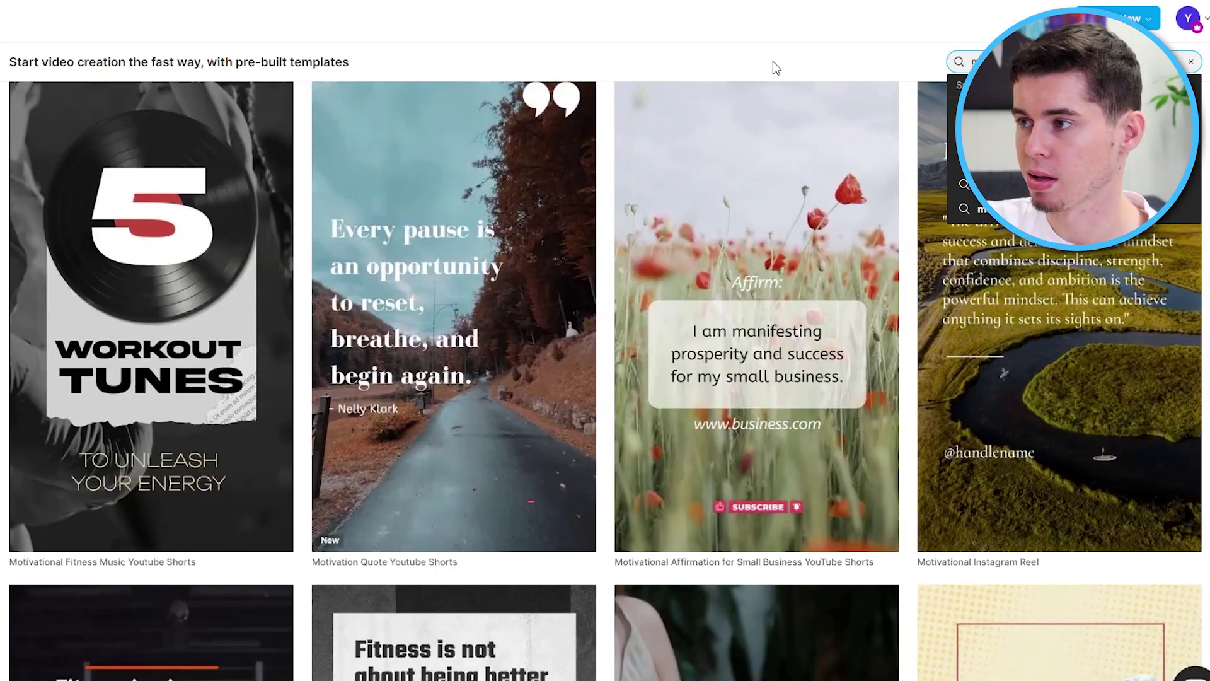
pyautogui.scroll(-15, 599, 319)
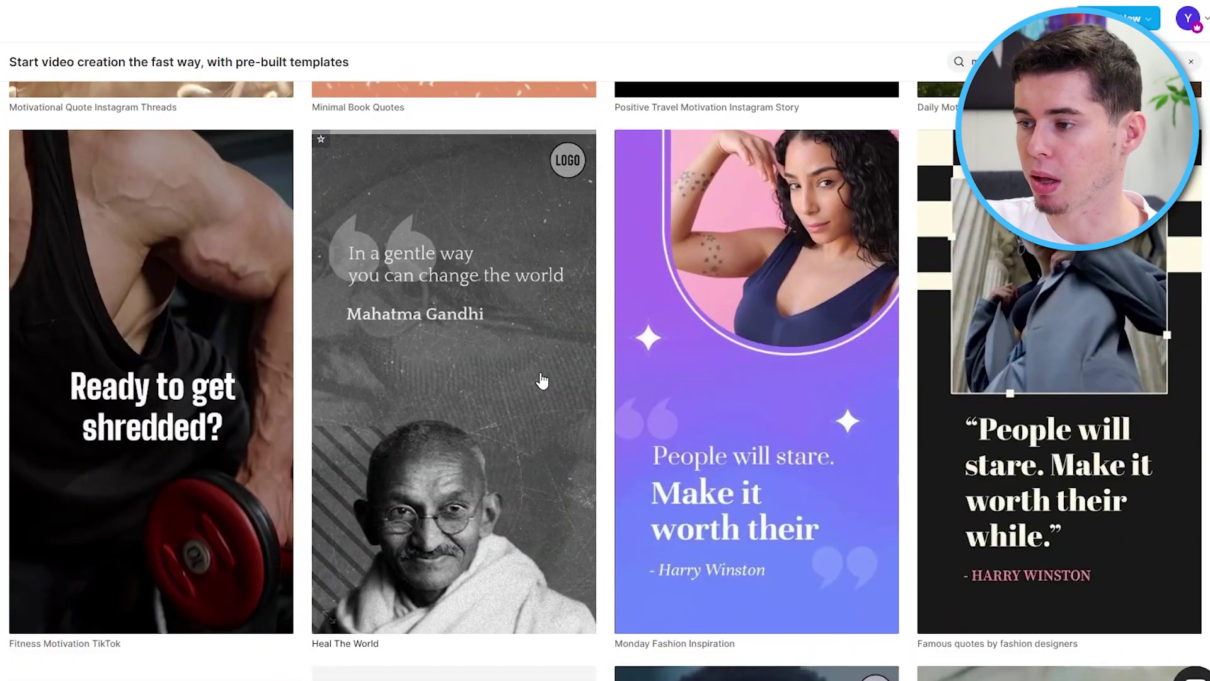
pyautogui.scroll(8, 540, 380)
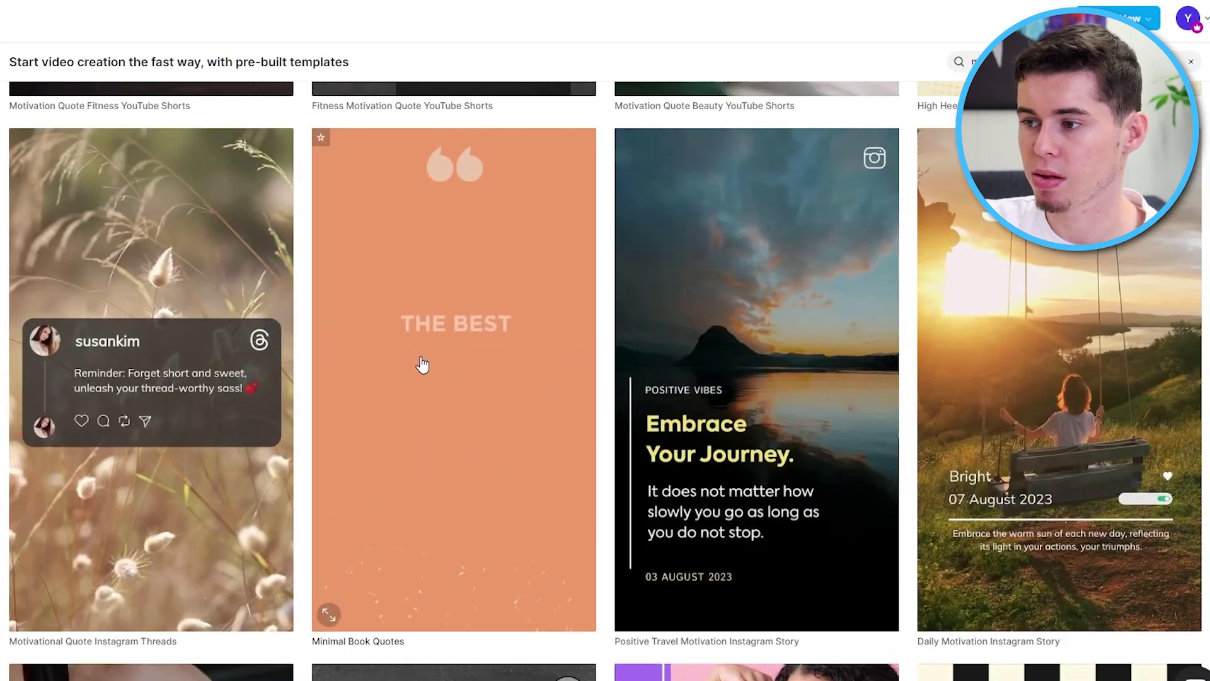
pyautogui.scroll(-8, 460, 365)
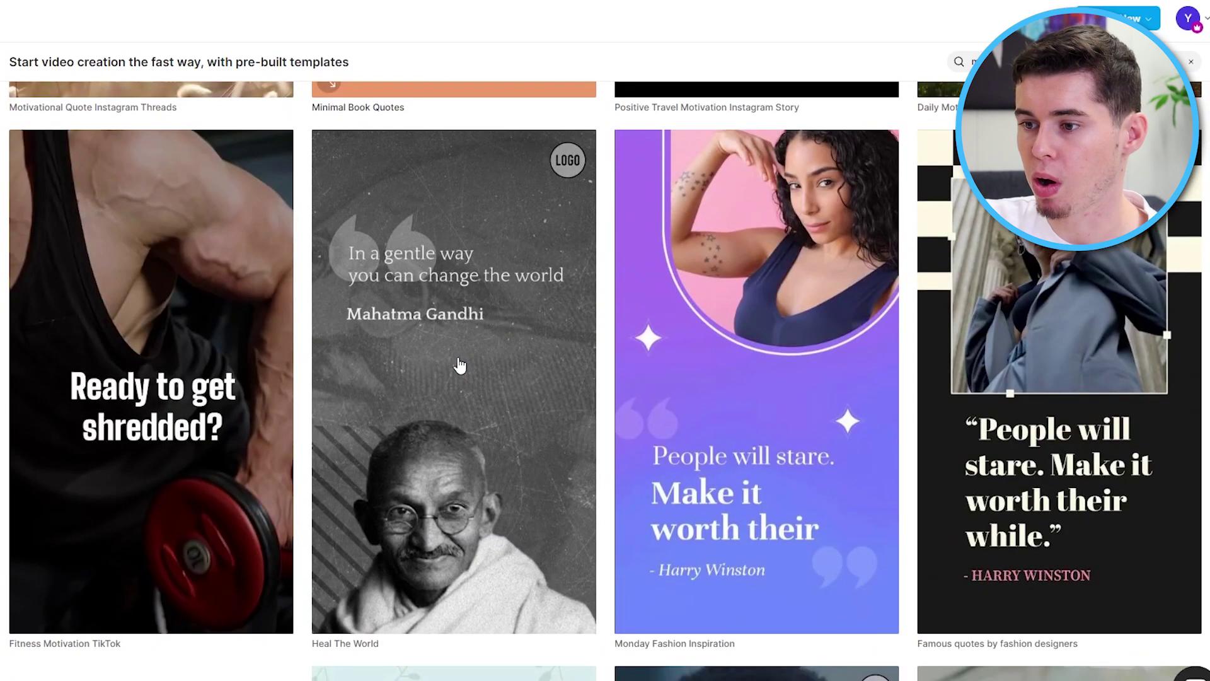
pyautogui.scroll(8, 460, 365)
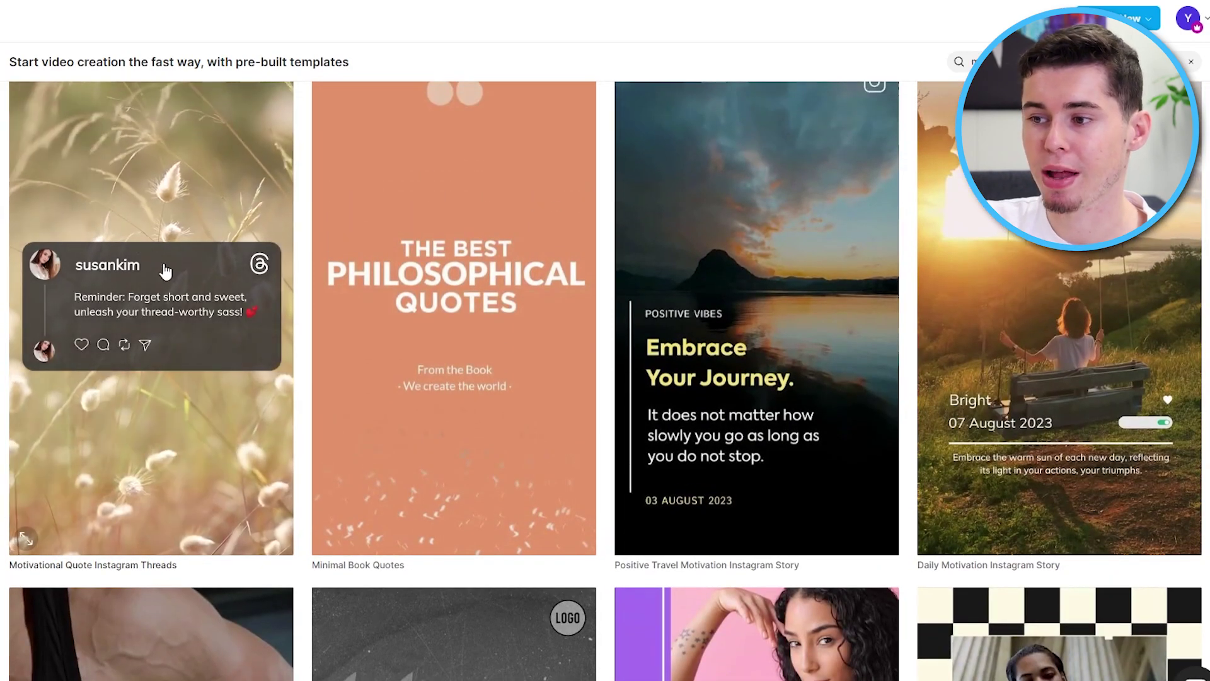
pyautogui.scroll(-6, 165, 271)
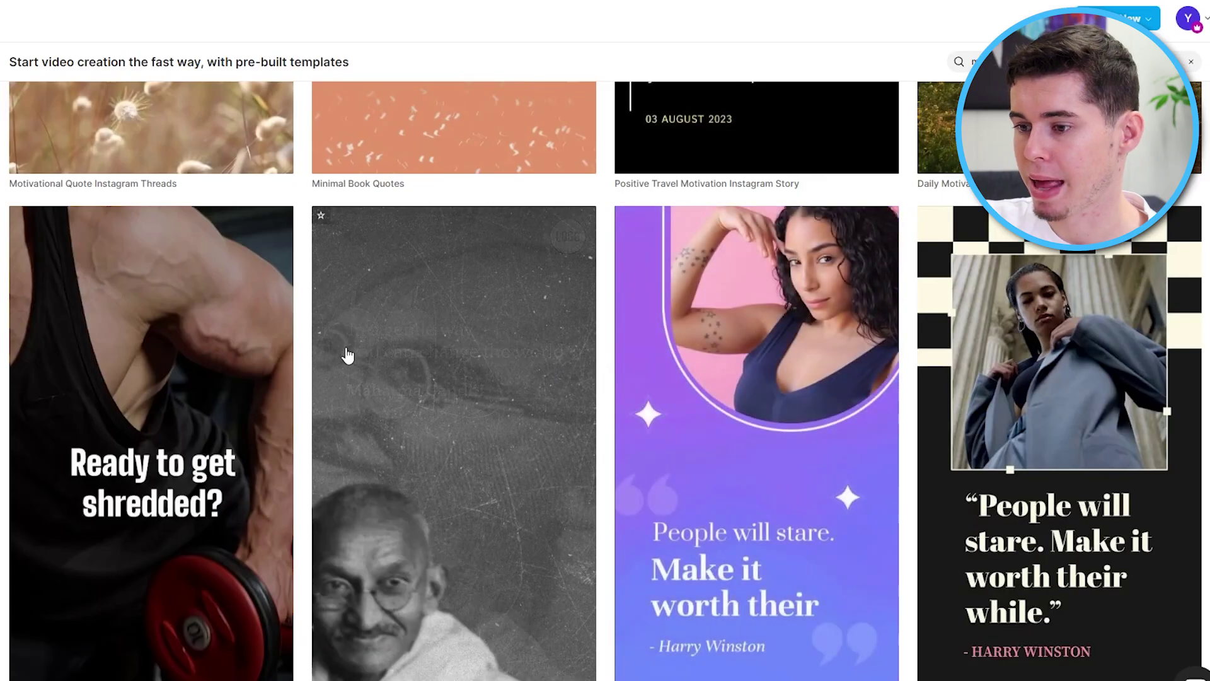
pyautogui.scroll(-13, 347, 355)
pyautogui.scroll(7, 862, 312)
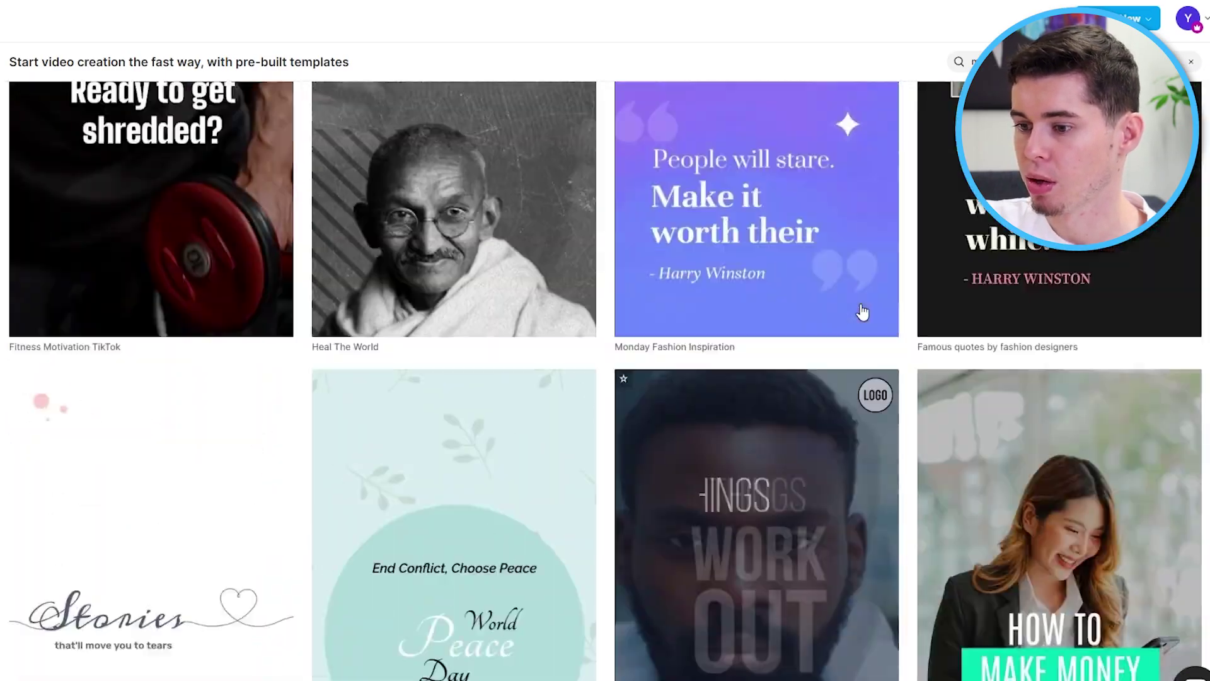
pyautogui.scroll(-20, 863, 311)
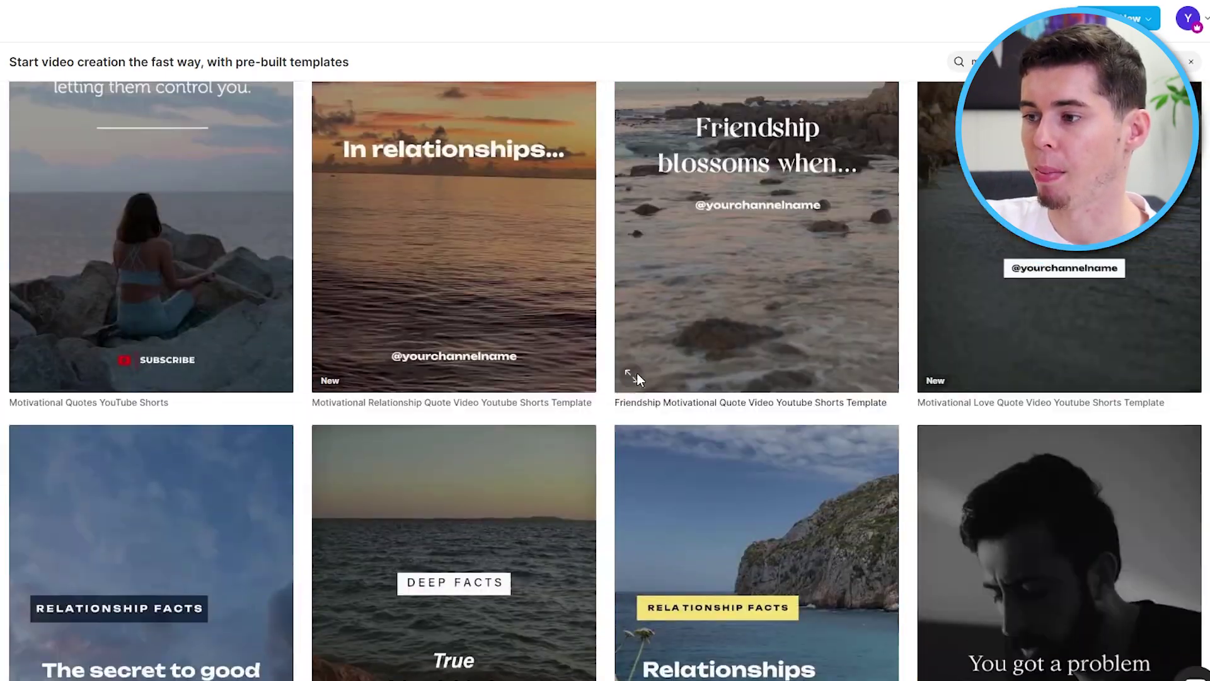
pyautogui.scroll(4, 637, 373)
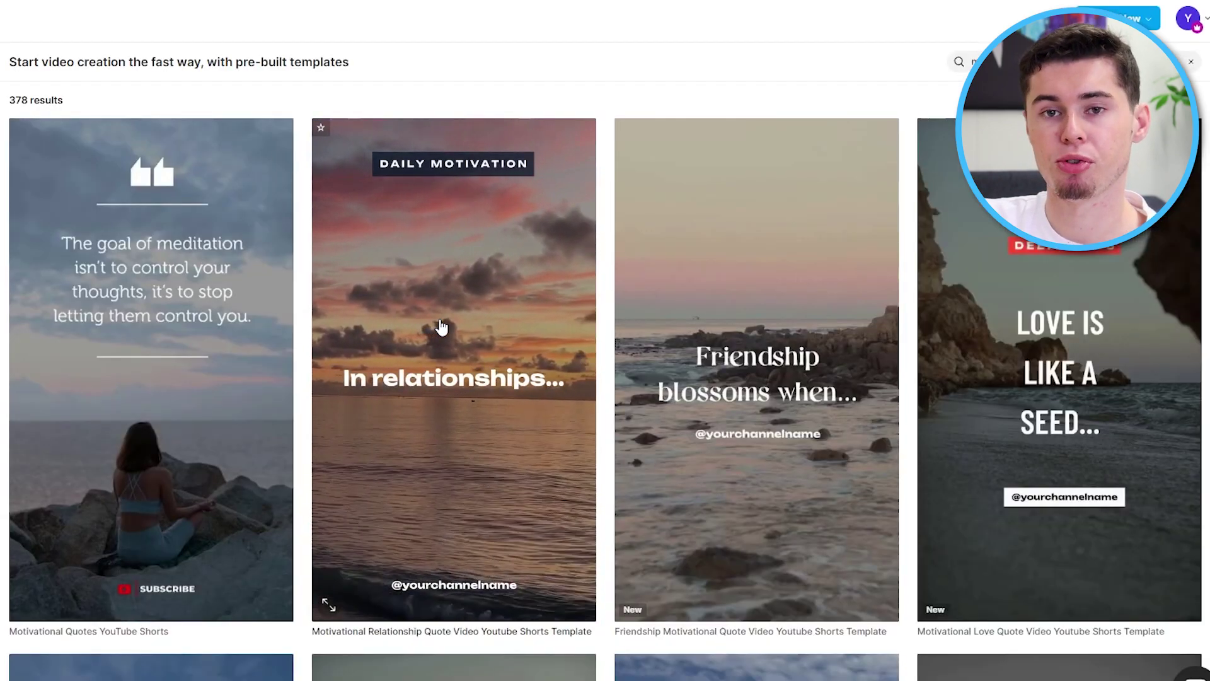
# - Use the Motivational Relationship Quote template in Portrait 9:16, open the Editor, and rewind to 0
pyautogui.click(441, 328)
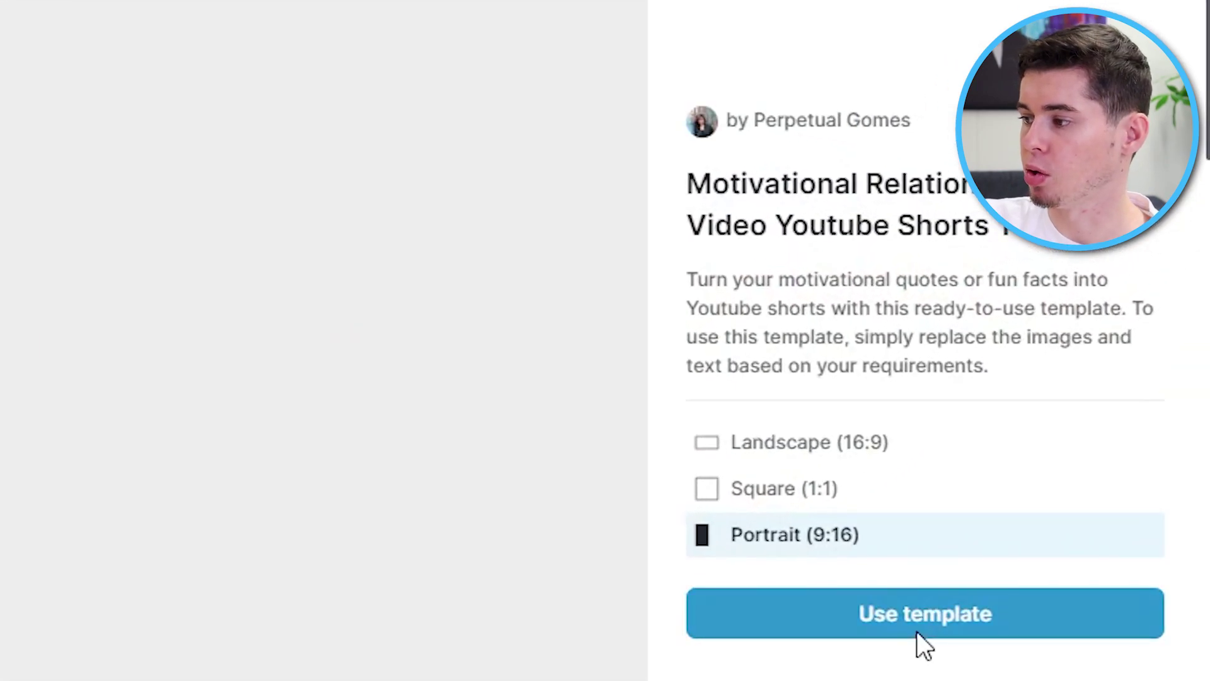
pyautogui.click(1039, 470)
pyautogui.click(490, 14)
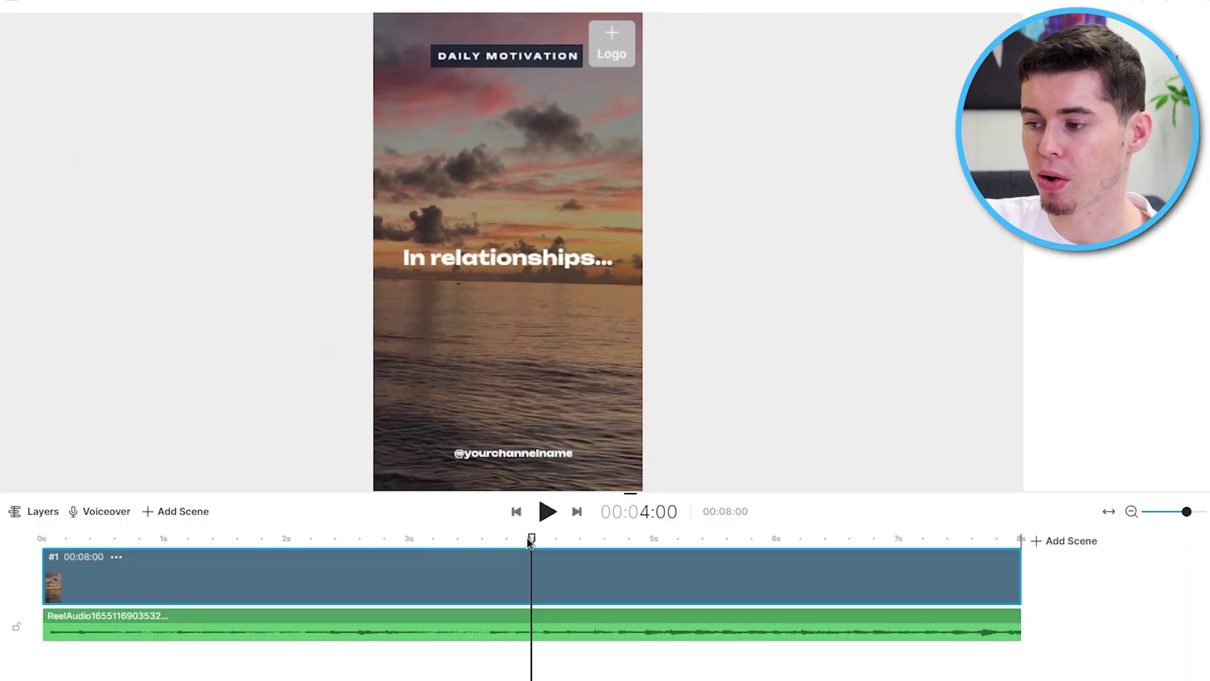
pyautogui.click(114, 548)
pyautogui.moveTo(112, 546); pyautogui.dragTo(353, 514)
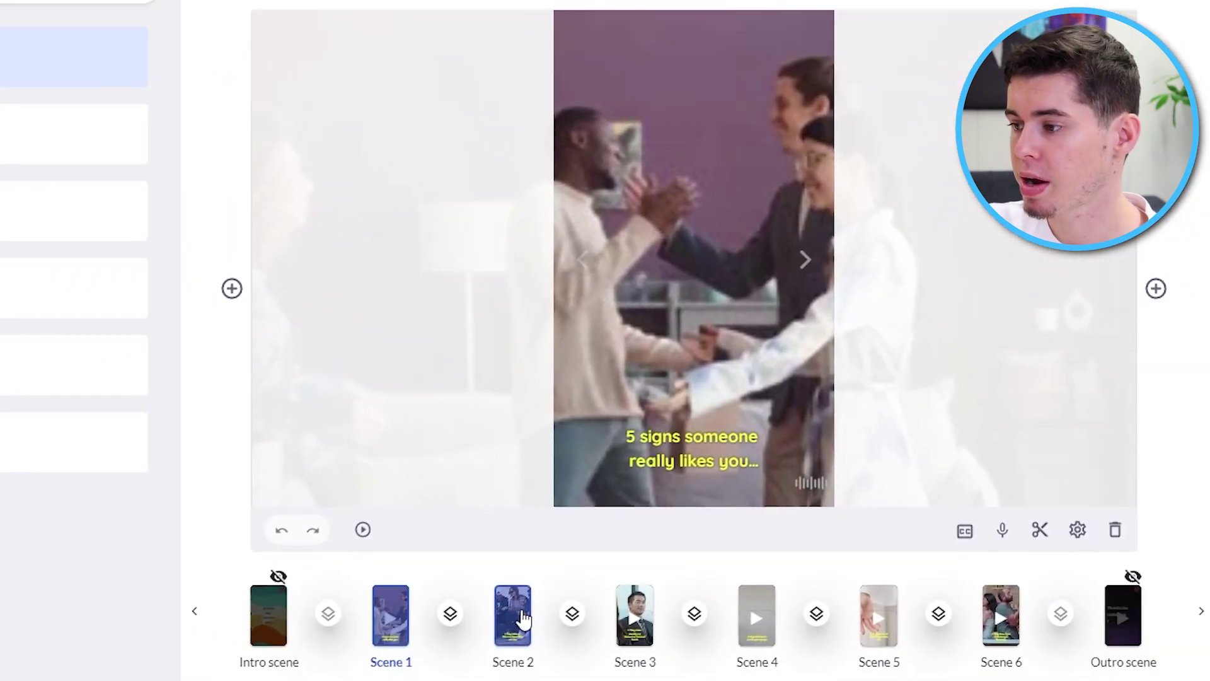
# - Select Scene 2, 'They Make an Effort to Spend Time with You', in Pictory's scene strip
pyautogui.click(513, 615)
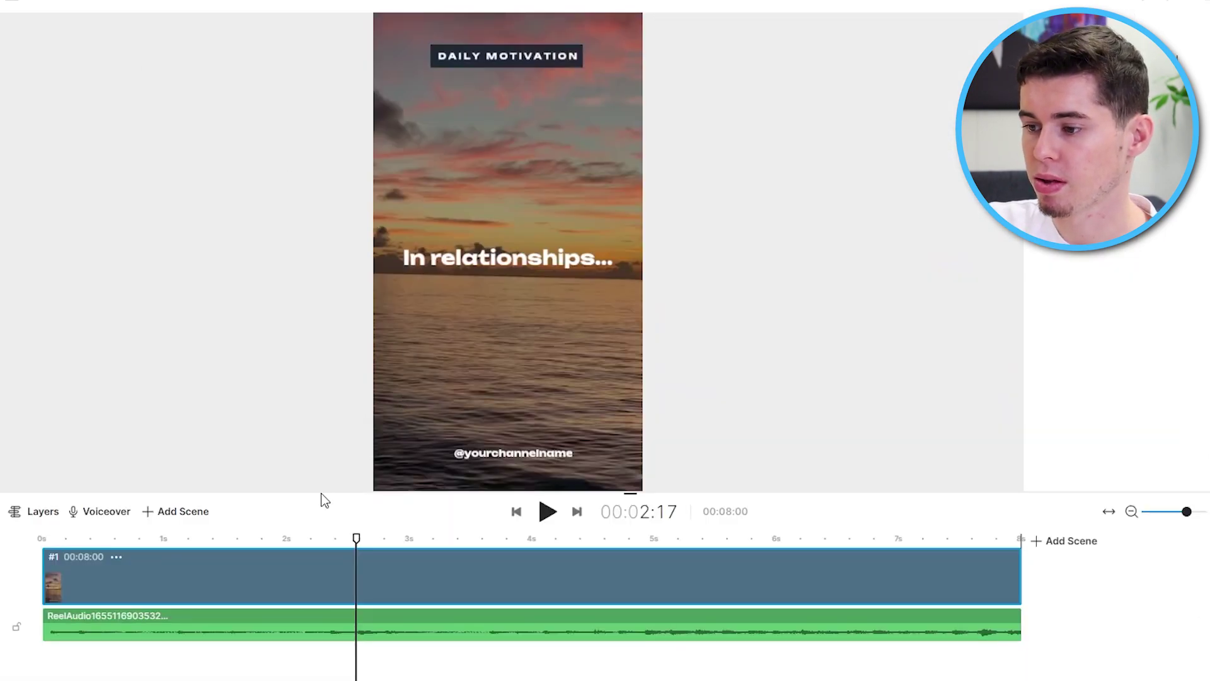
pyautogui.click(517, 512)
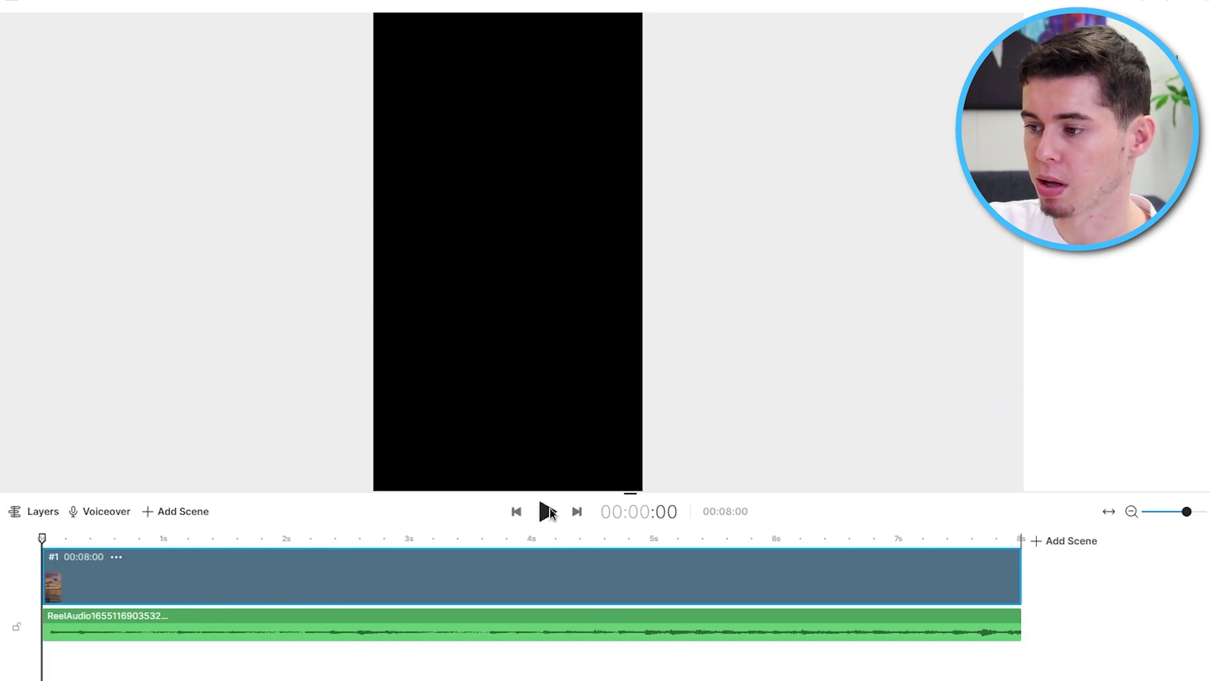
pyautogui.click(547, 512)
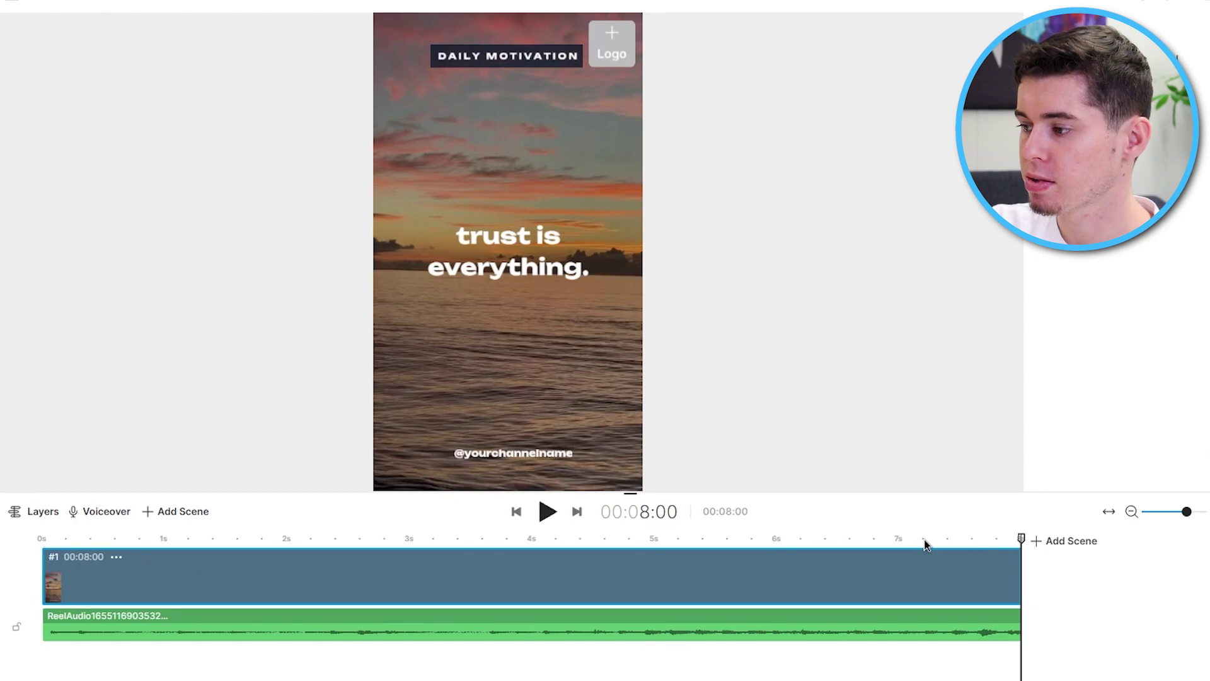
pyautogui.moveTo(1023, 538); pyautogui.dragTo(873, 559)
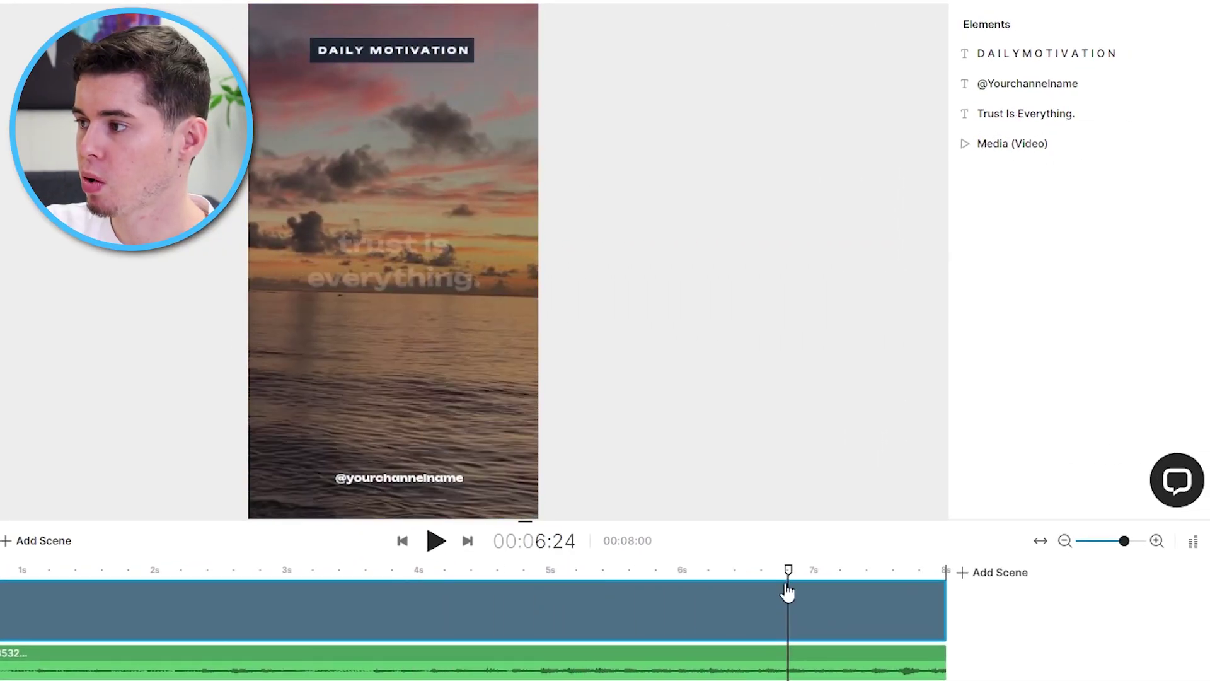
pyautogui.moveTo(788, 593); pyautogui.dragTo(88, 594)
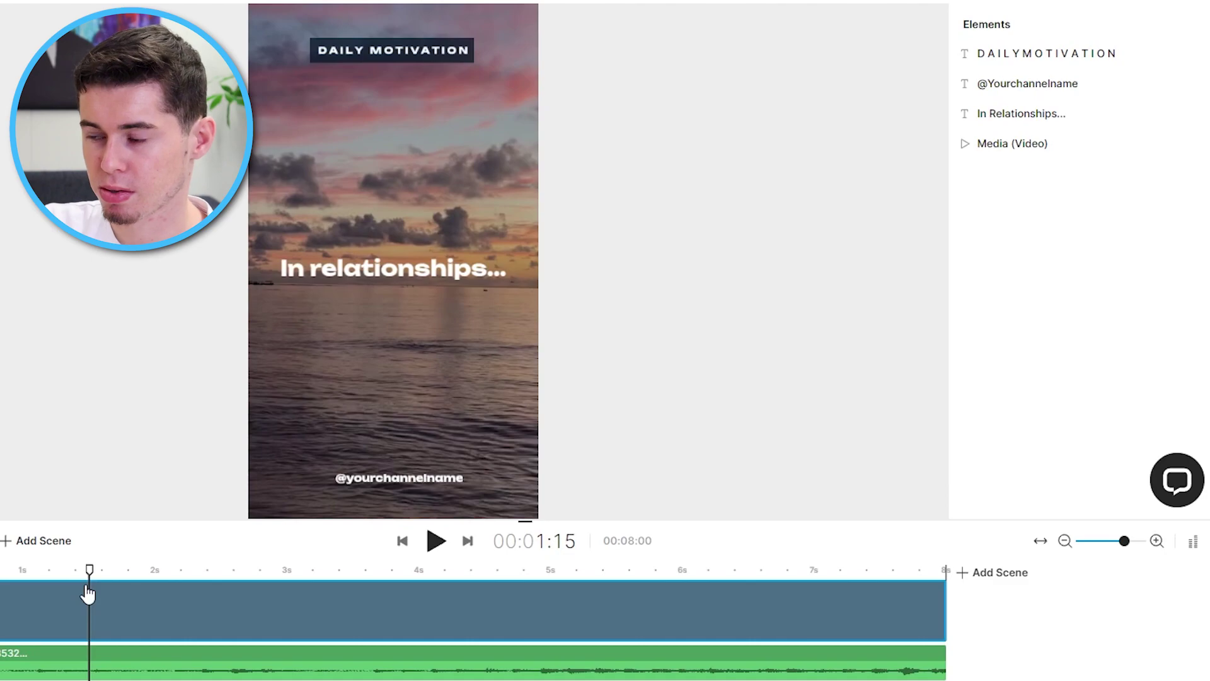
# - Delete the 'In relationships...' caption text and paste in '5 signs someone really likes you...'
pyautogui.click(398, 258)
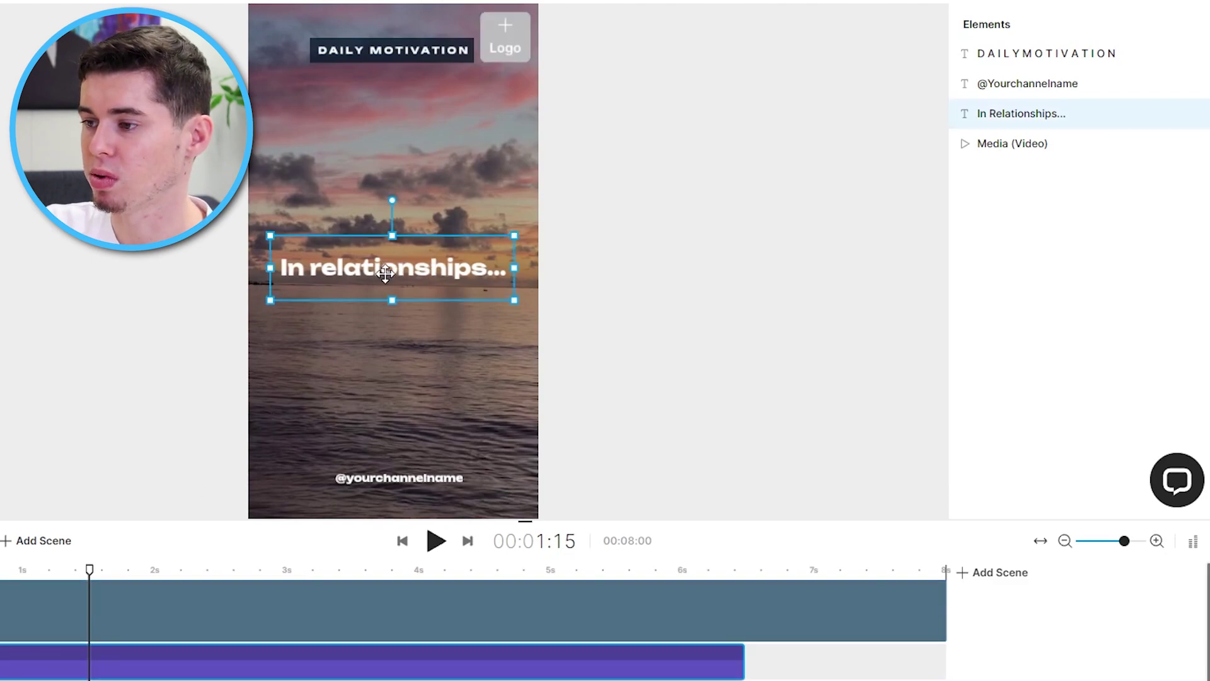
pyautogui.click(1090, 120)
pyautogui.moveTo(1087, 121); pyautogui.dragTo(952, 134)
pyautogui.press('BackSpace')
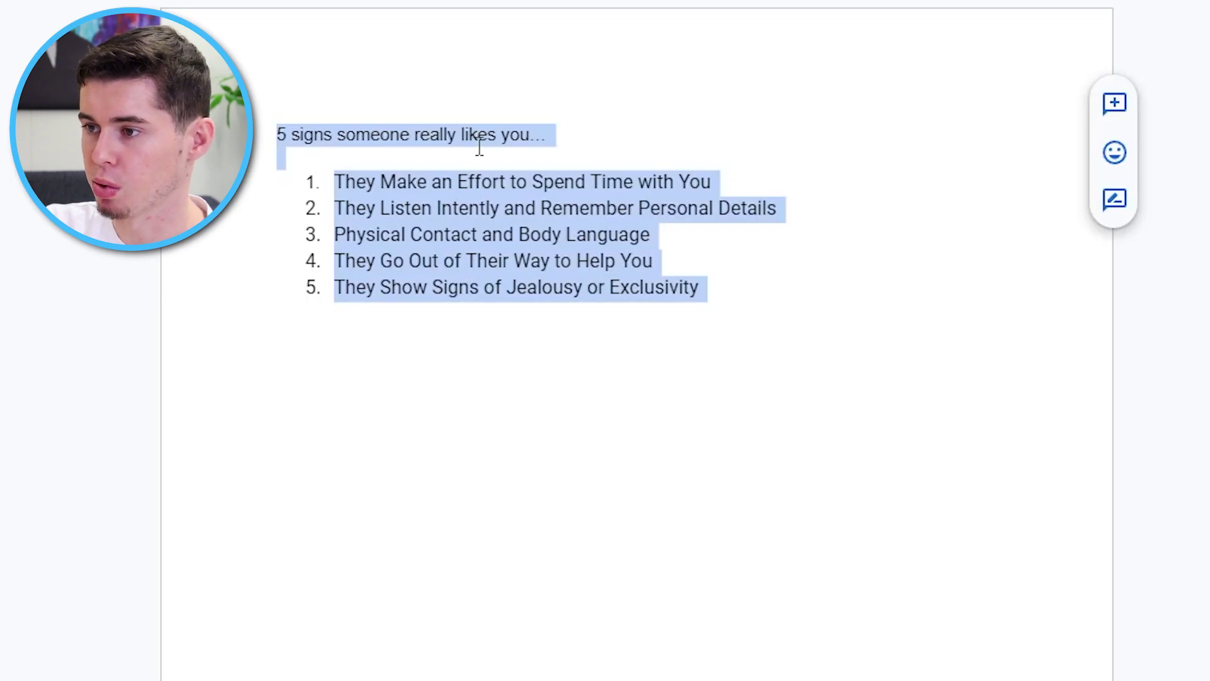
pyautogui.moveTo(547, 135); pyautogui.dragTo(267, 108)
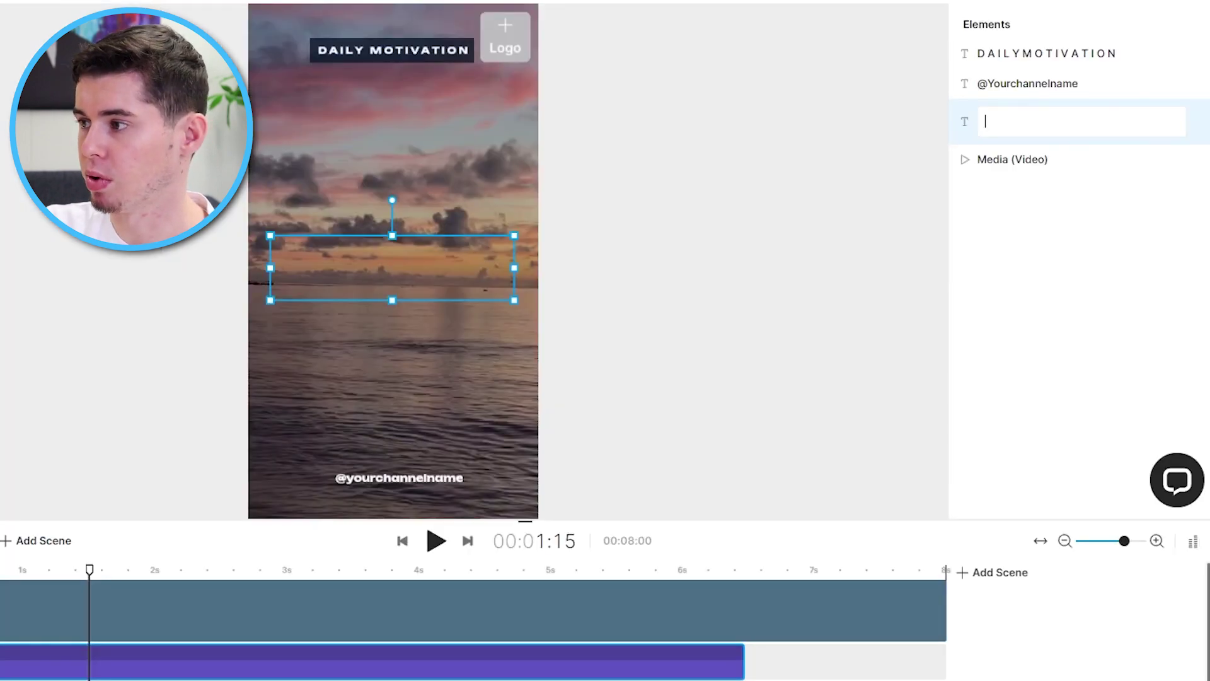
pyautogui.hotkey('ctrl', 'v')
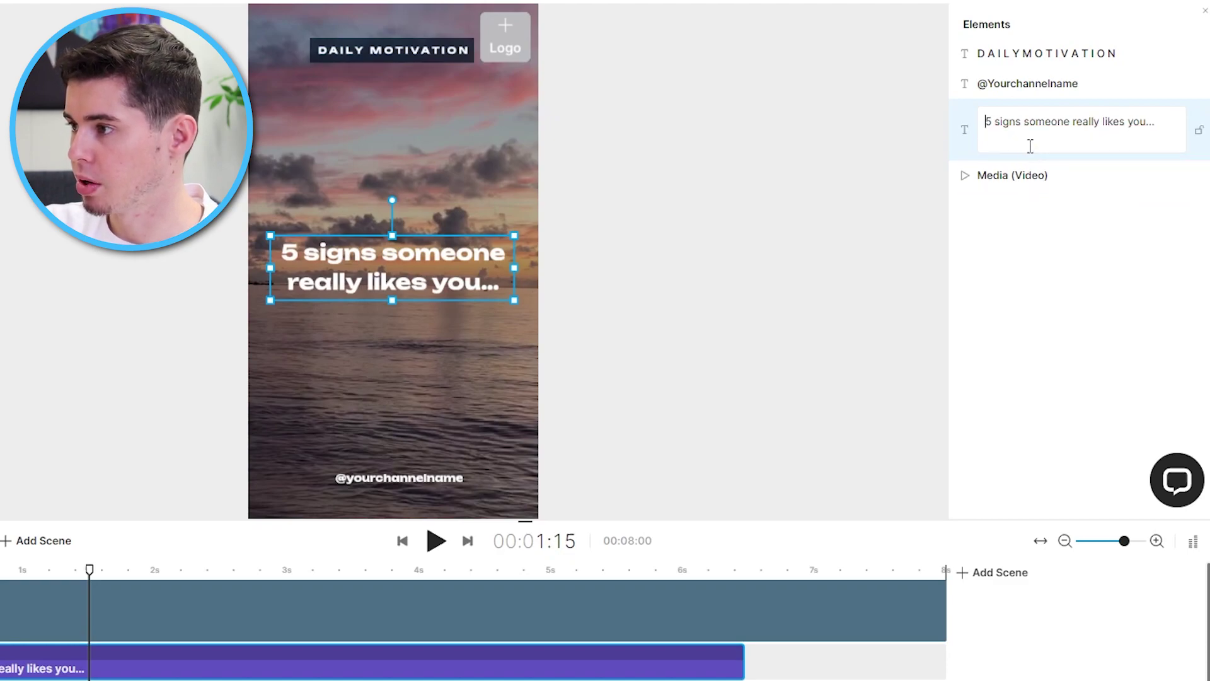
pyautogui.press('BackSpace')
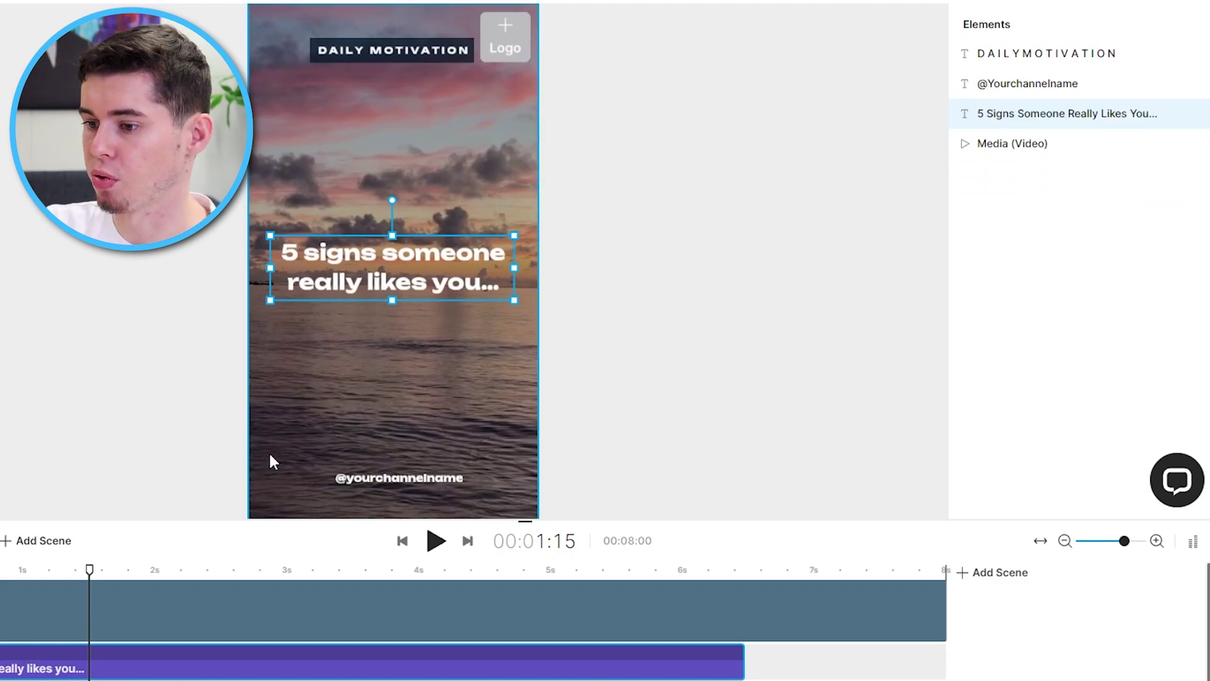
# - Move the DAILY MOTIVATION label down, centre it near the top, and change it to DAILY FACTS
pyautogui.click(404, 49)
pyautogui.moveTo(423, 39); pyautogui.dragTo(539, 208)
pyautogui.moveTo(456, 145); pyautogui.dragTo(427, 113)
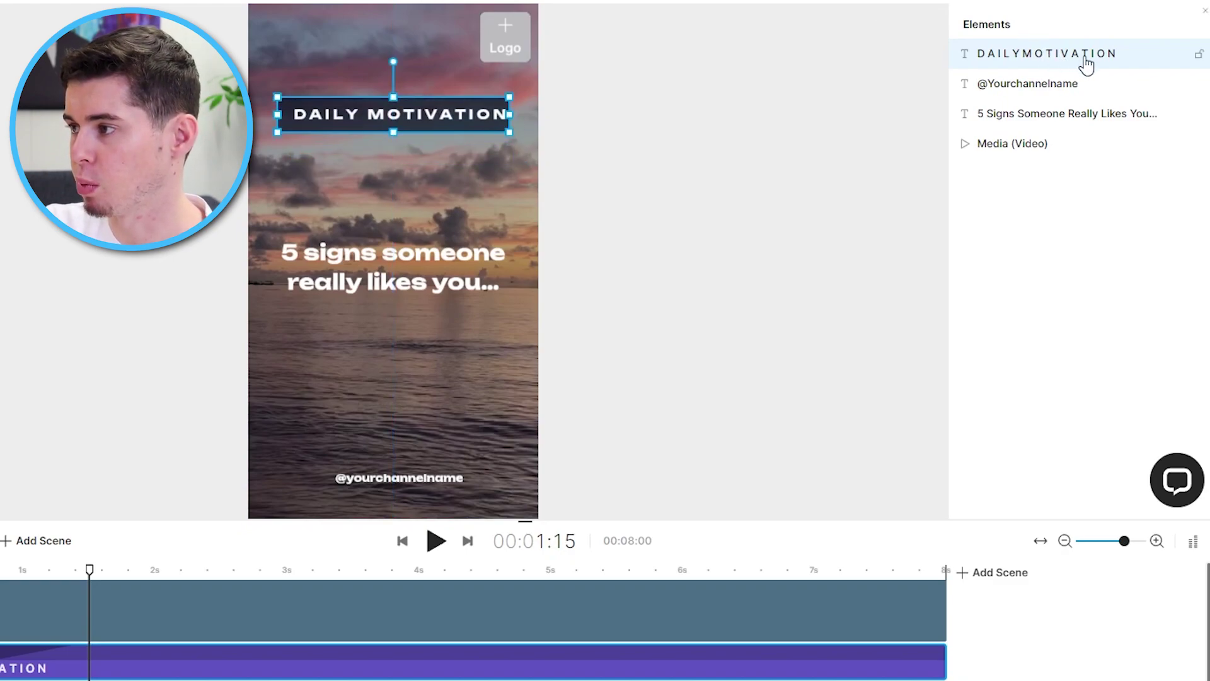
pyautogui.click(1110, 63)
pyautogui.moveTo(1136, 60); pyautogui.dragTo(1032, 60)
pyautogui.press('BackSpace')
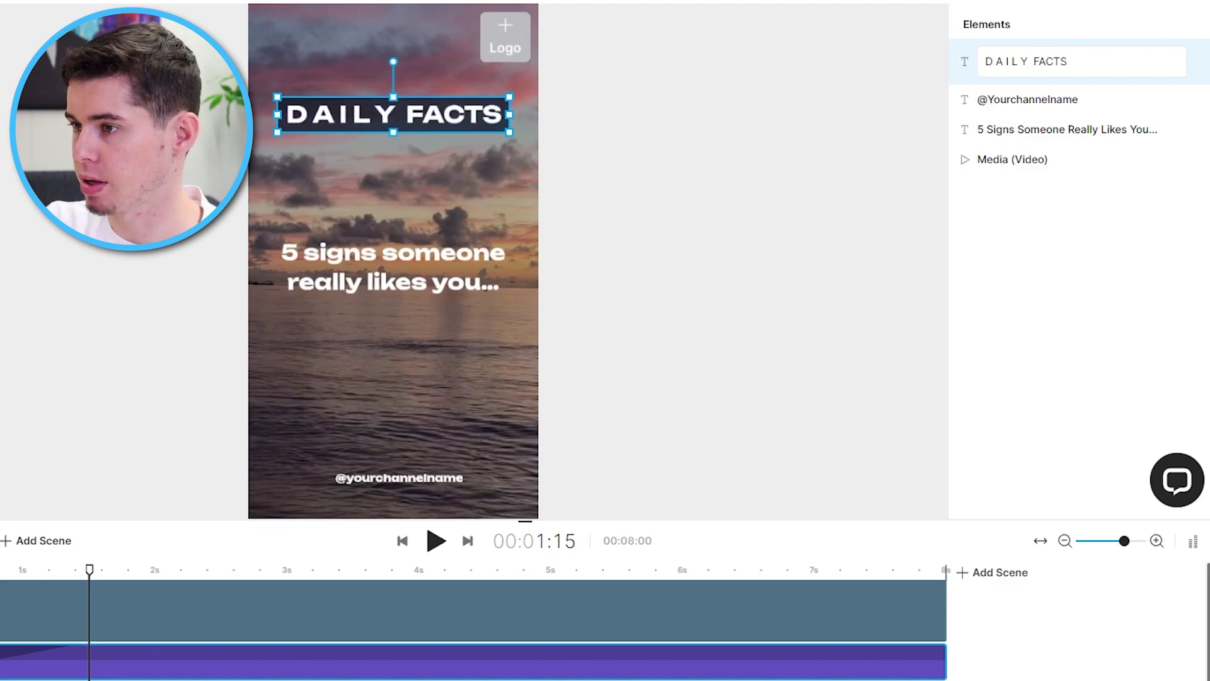
pyautogui.press('Return')
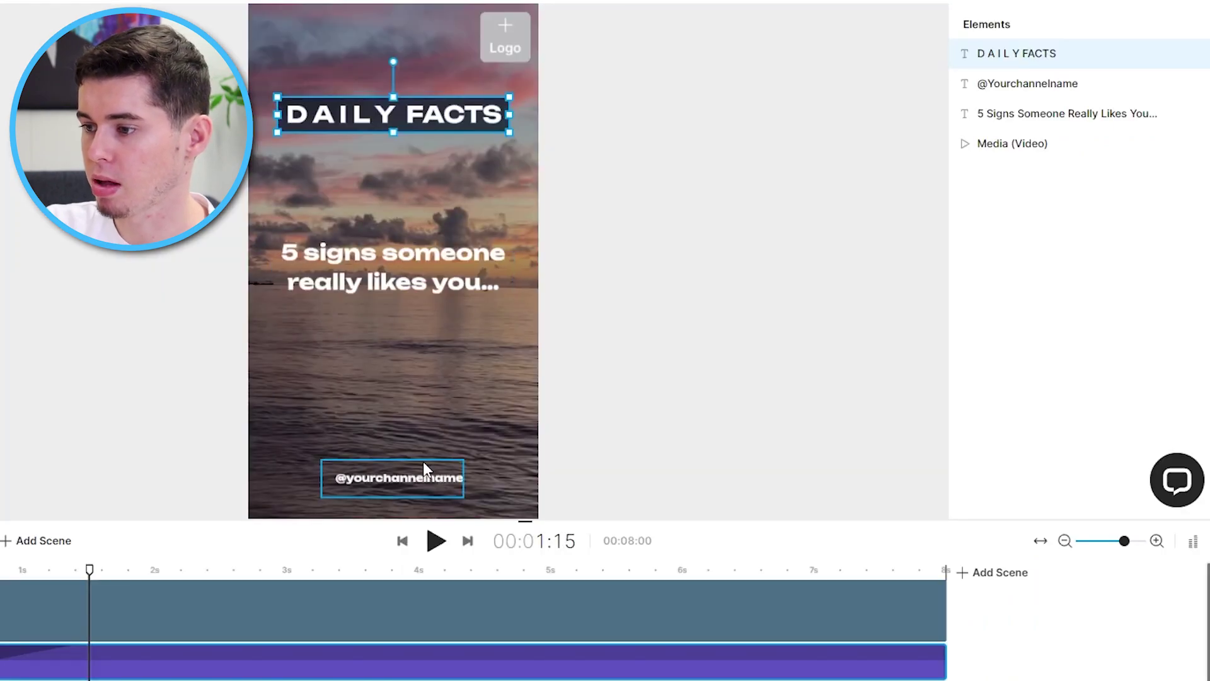
# - Raise the channel-handle caption and replace its placeholder with the channel's own handle
pyautogui.moveTo(422, 462); pyautogui.dragTo(423, 367)
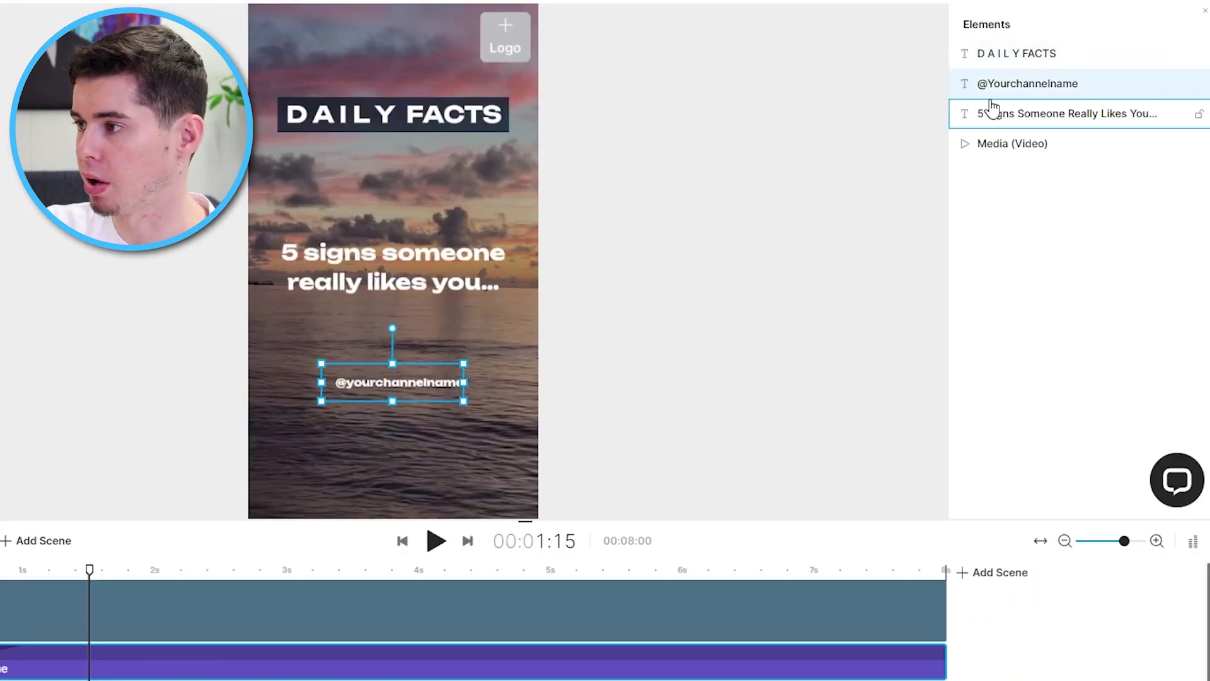
pyautogui.doubleClick(1090, 85)
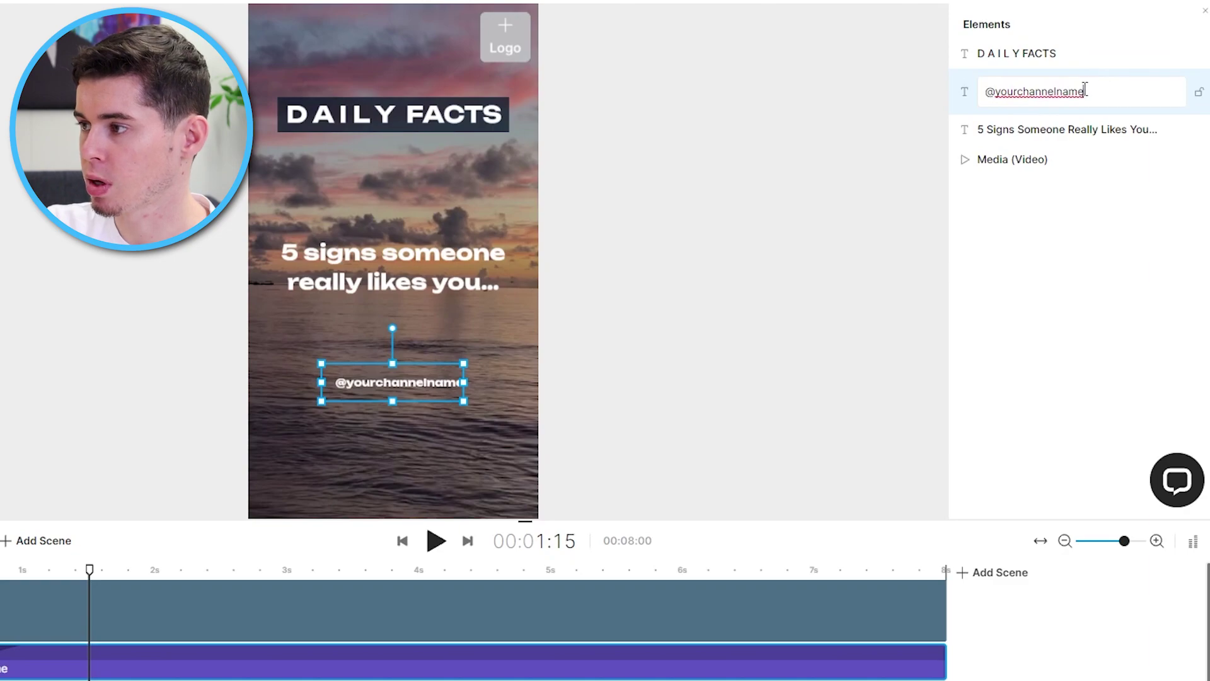
pyautogui.moveTo(1085, 89); pyautogui.dragTo(985, 91)
pyautogui.write('@dai')
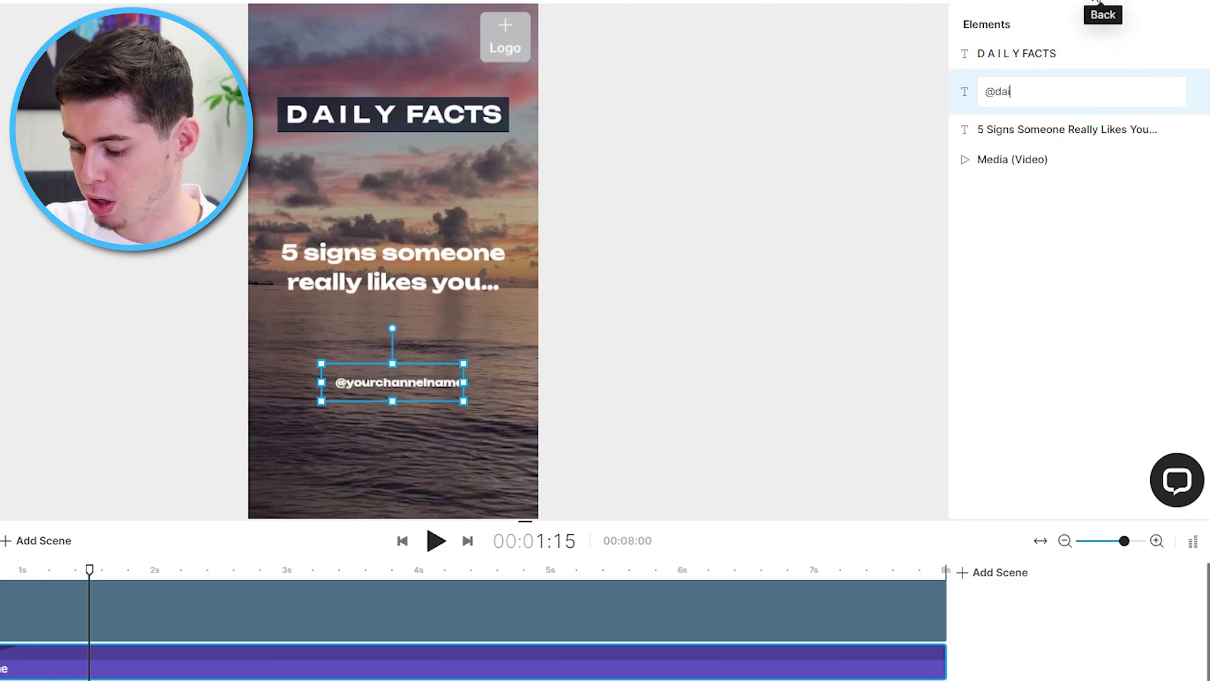
pyautogui.write('ly')
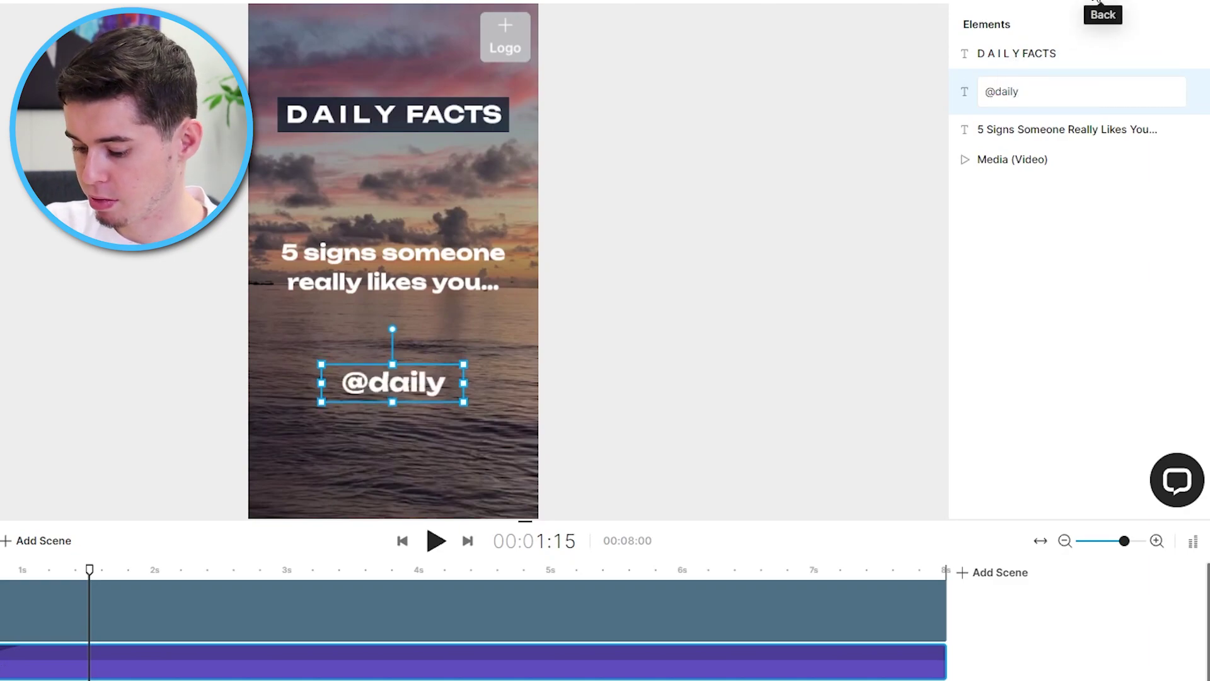
pyautogui.write('factsforyou')
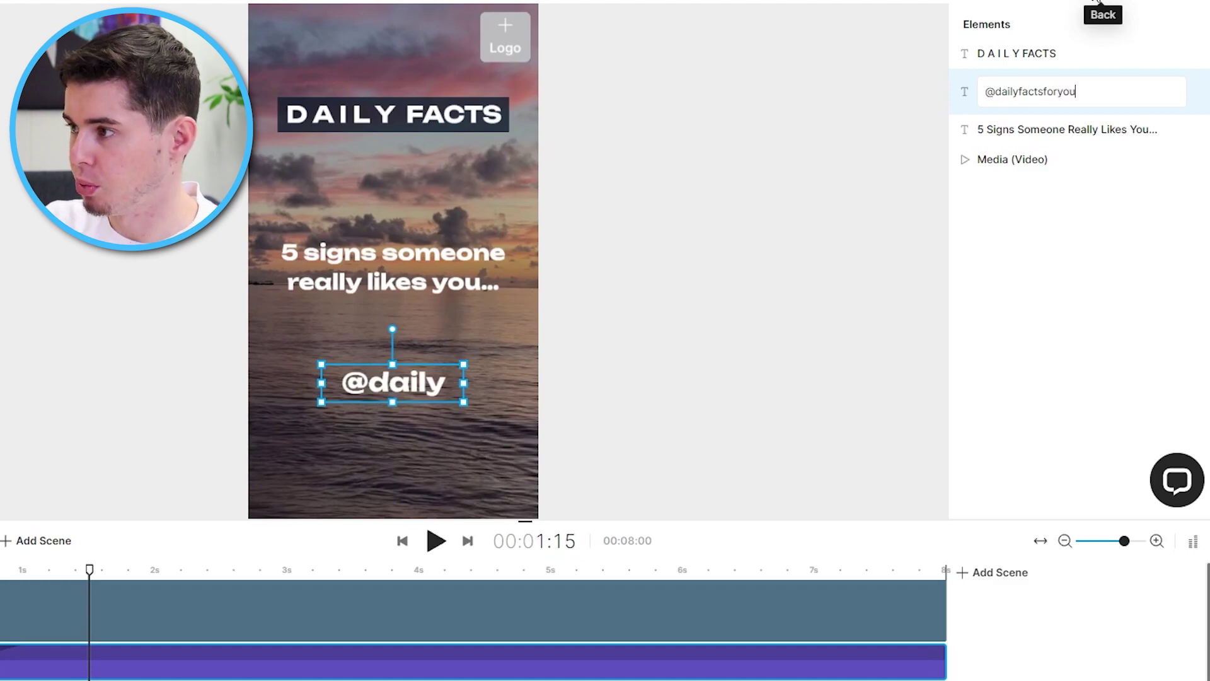
pyautogui.press('Return')
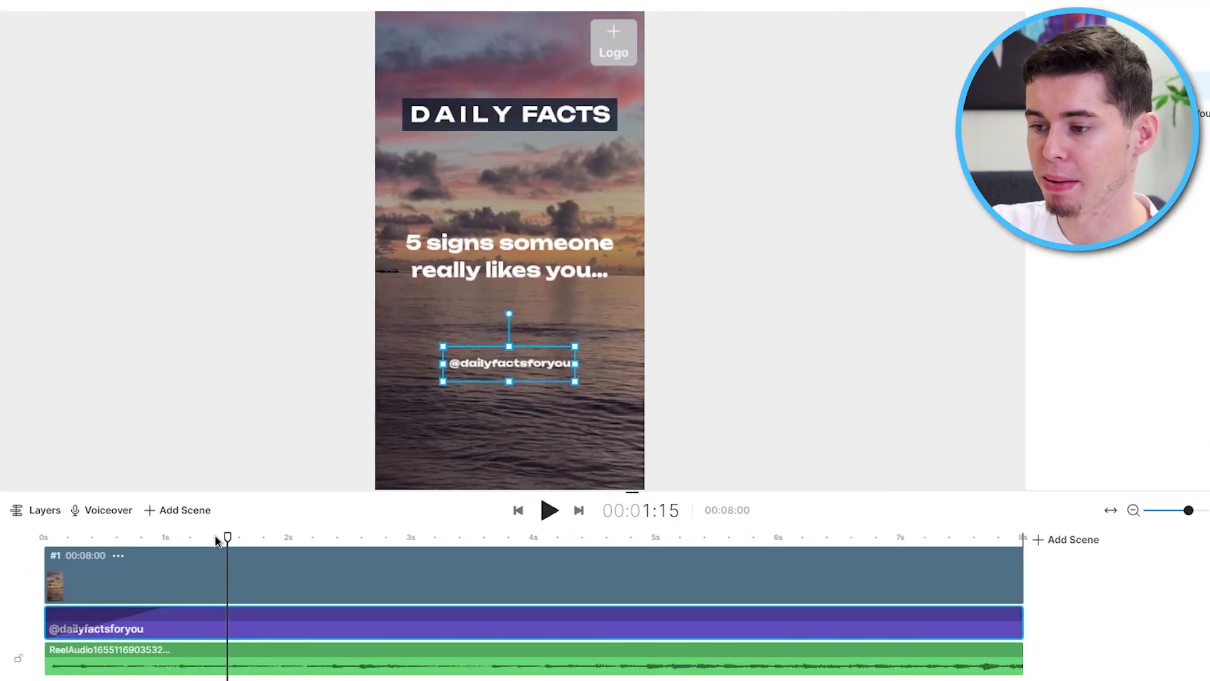
# - Rewind the preview to the start and browse the music library's genre and sound-effect categories
pyautogui.moveTo(231, 540); pyautogui.dragTo(16, 540)
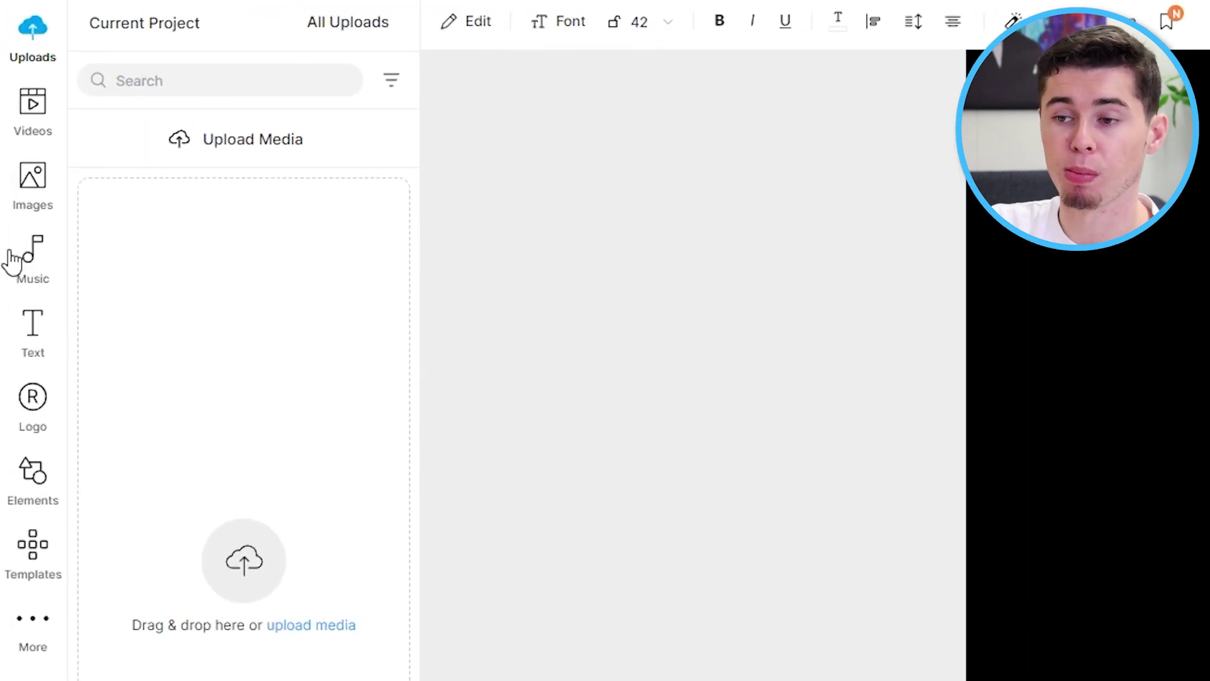
pyautogui.click(13, 255)
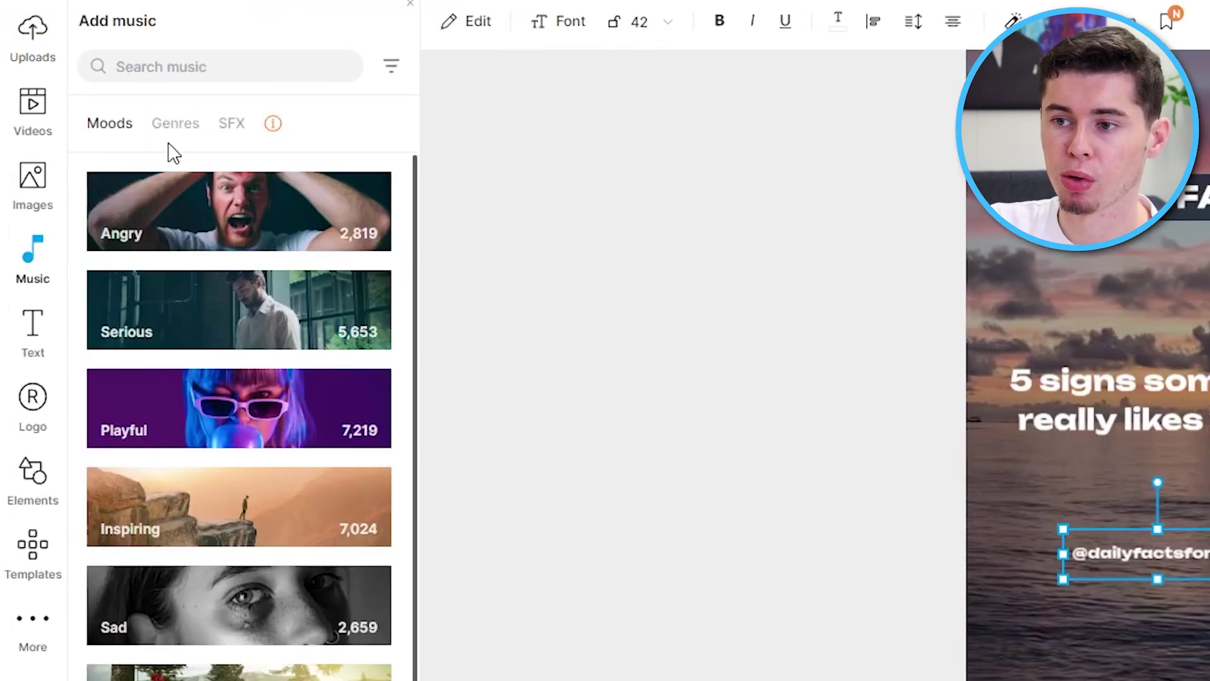
pyautogui.click(165, 124)
pyautogui.click(230, 125)
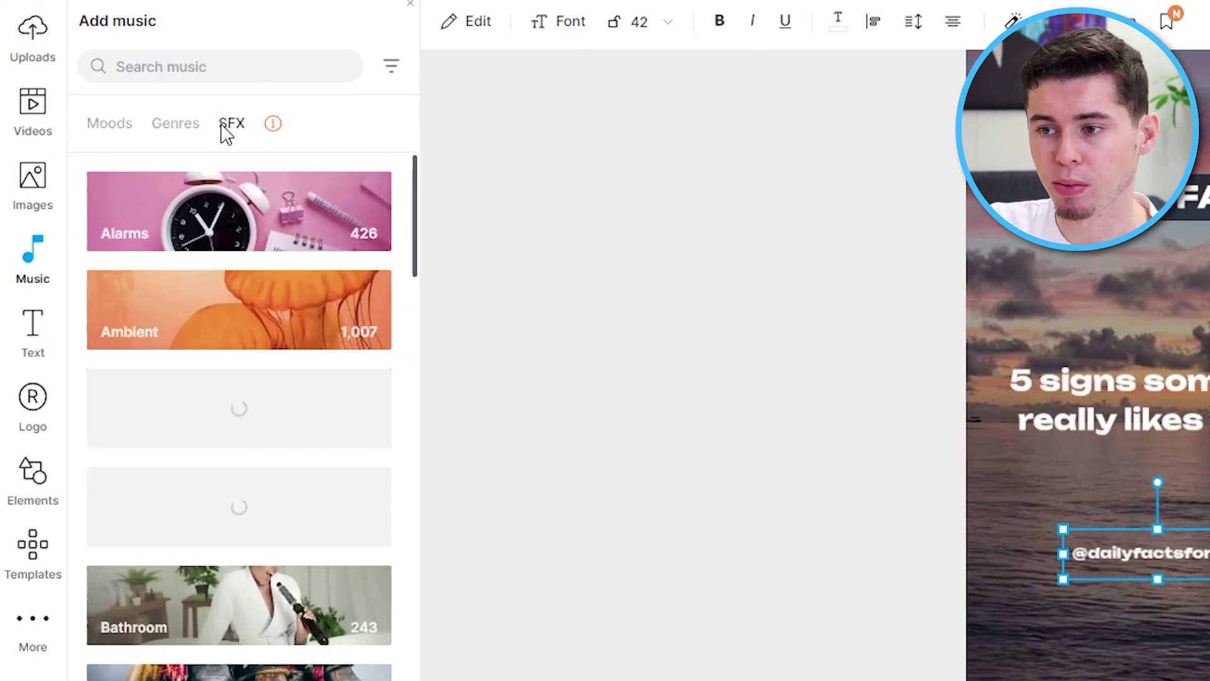
pyautogui.click(96, 129)
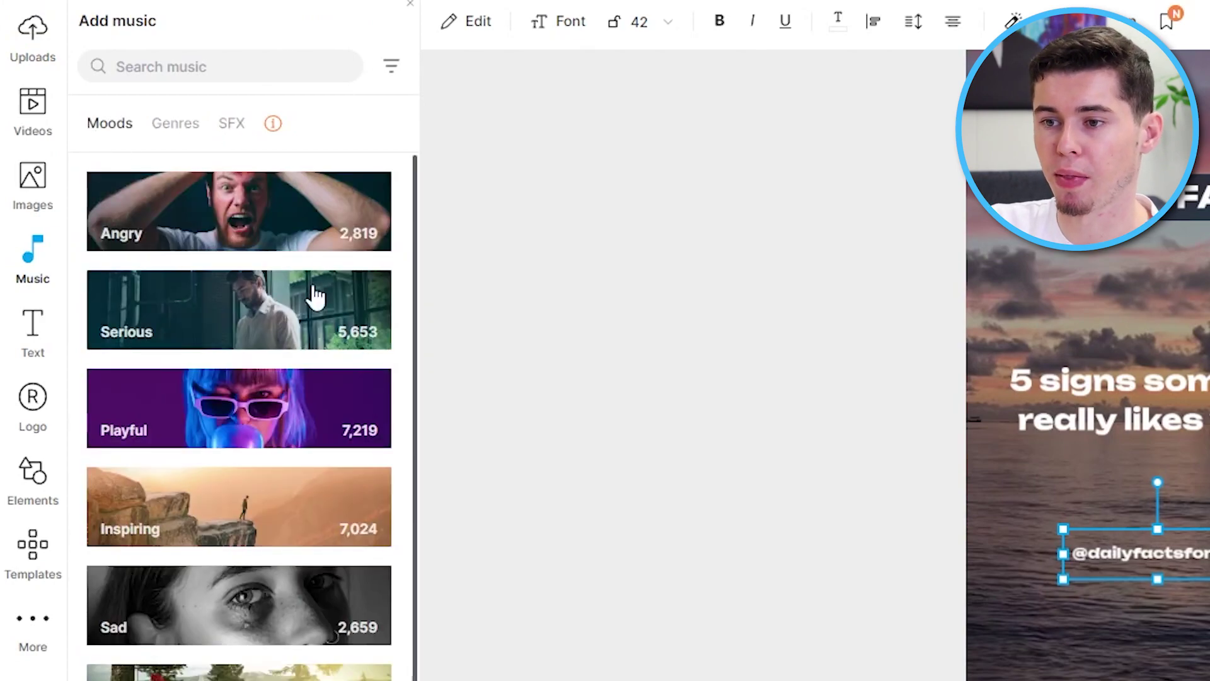
# - Filter music to the Angry mood and add the ambient background track
pyautogui.click(292, 242)
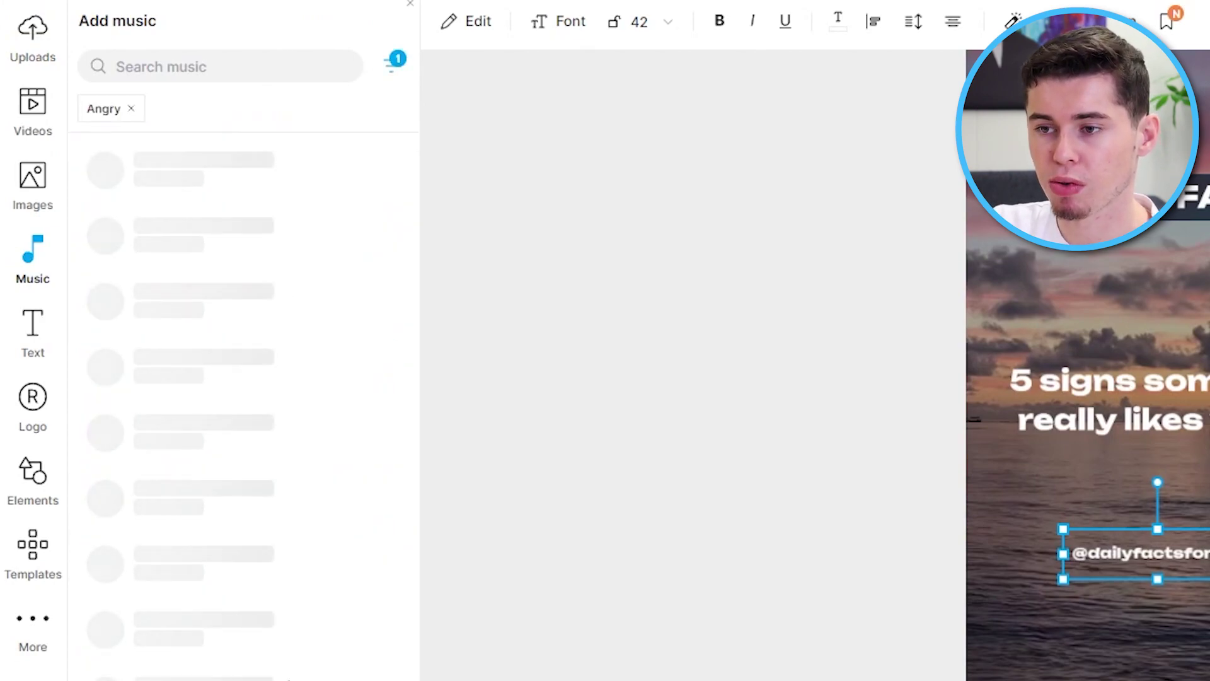
pyautogui.scroll(-10, 334, 497)
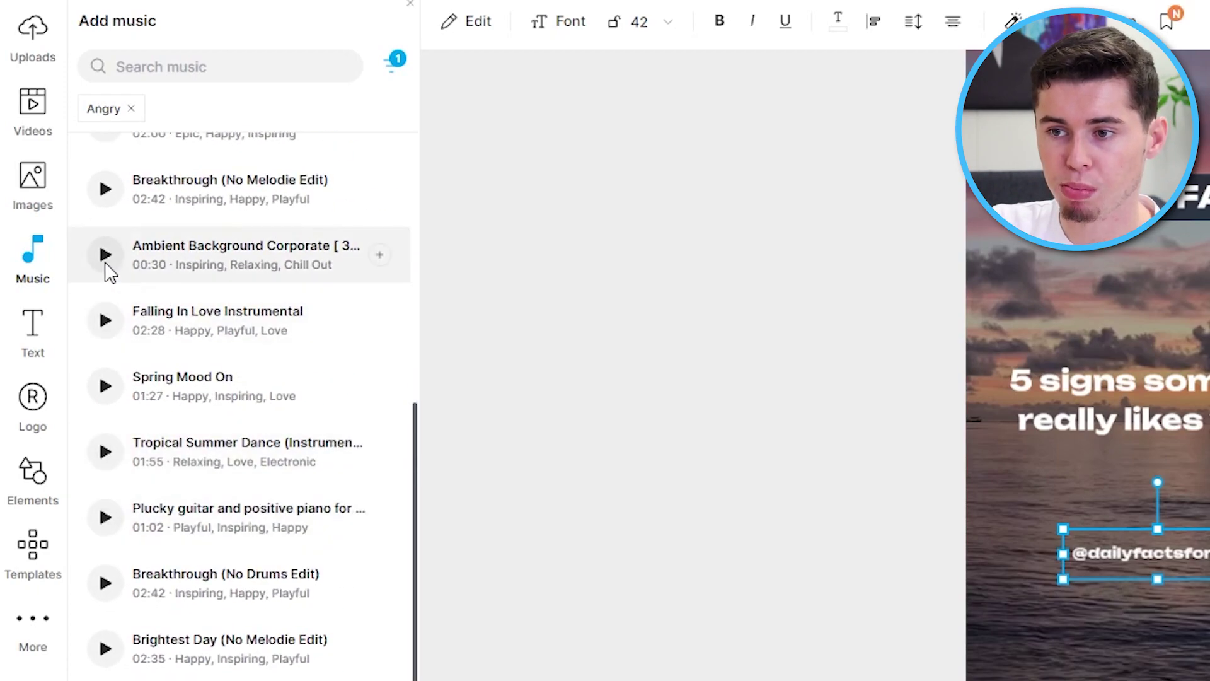
pyautogui.click(381, 254)
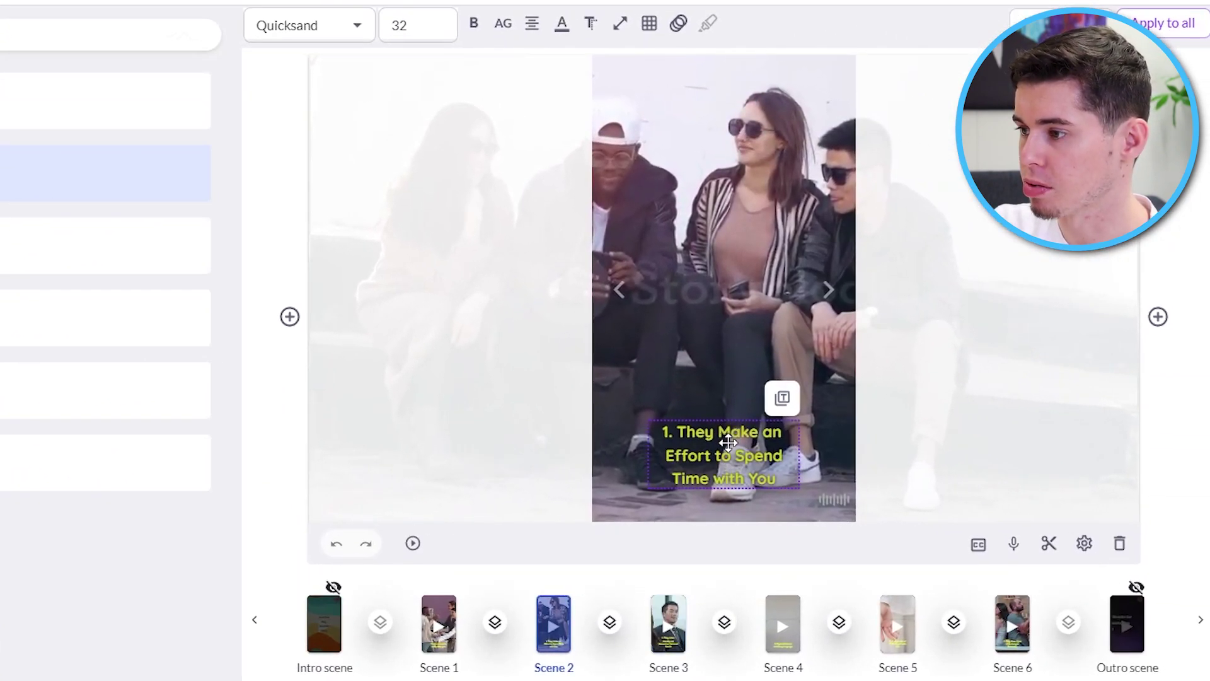
# - Centre the caption in the scene and apply that position to every scene
pyautogui.moveTo(862, 464); pyautogui.dragTo(863, 297)
pyautogui.moveTo(733, 275); pyautogui.dragTo(724, 282)
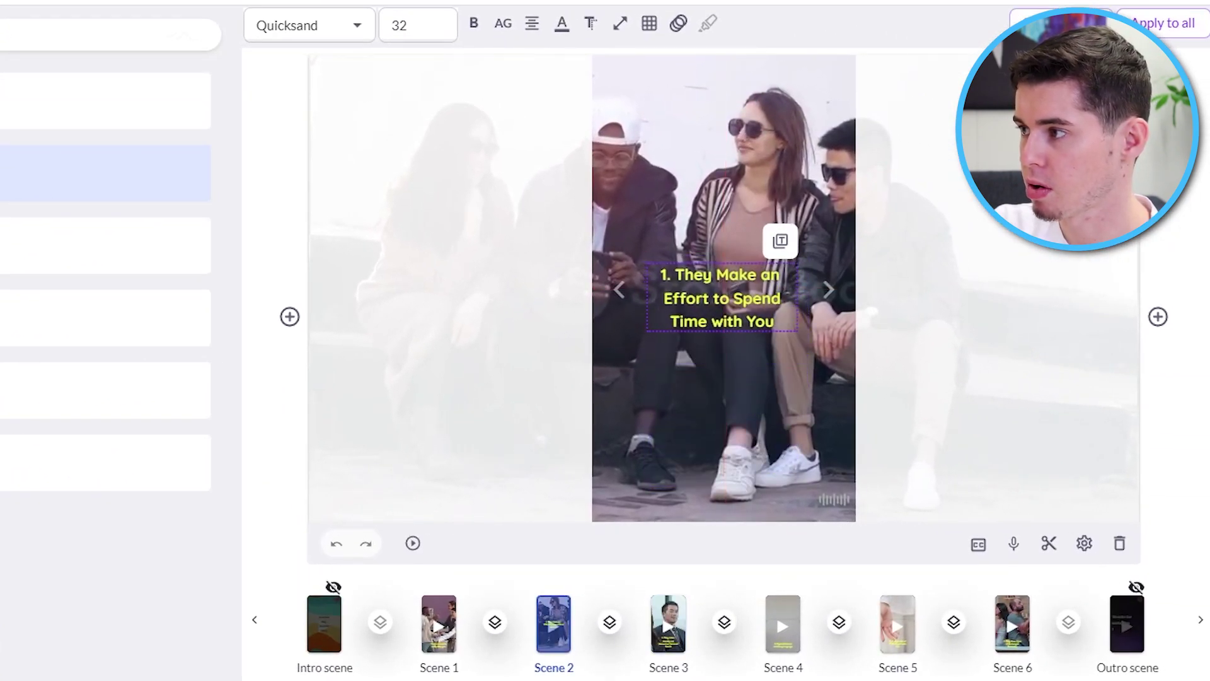
pyautogui.click(1167, 25)
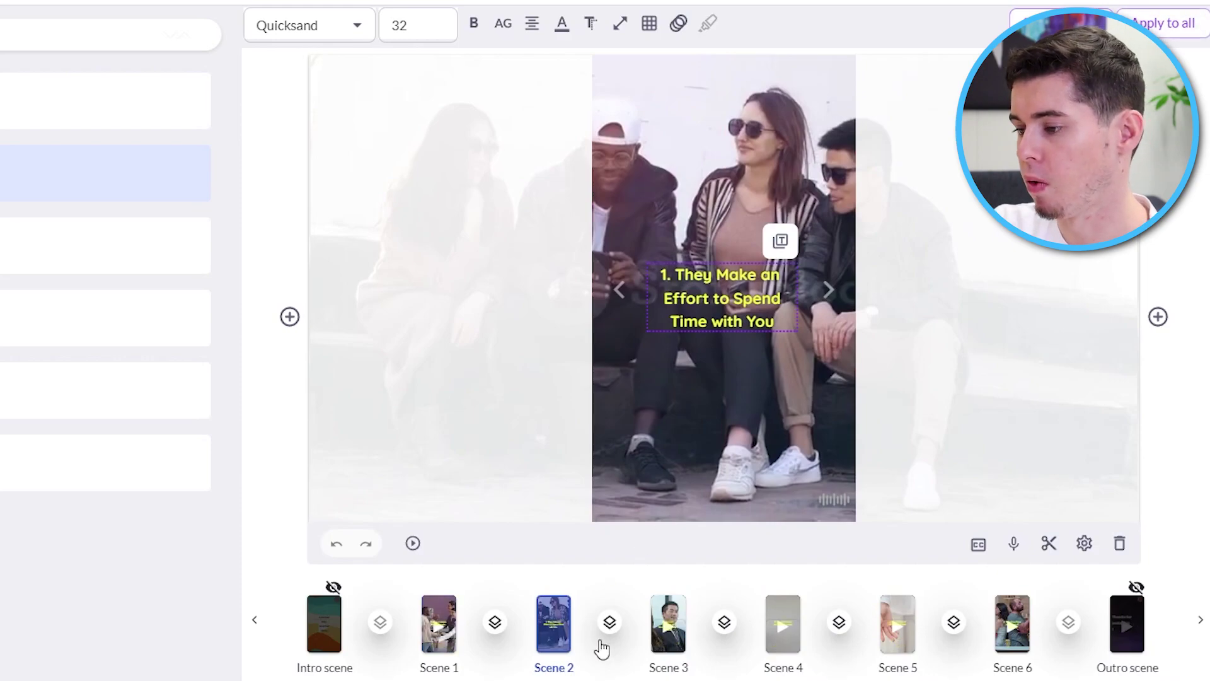
# - Select Scene 1's caption and search the stock visuals library for 'sunset'
pyautogui.click(668, 624)
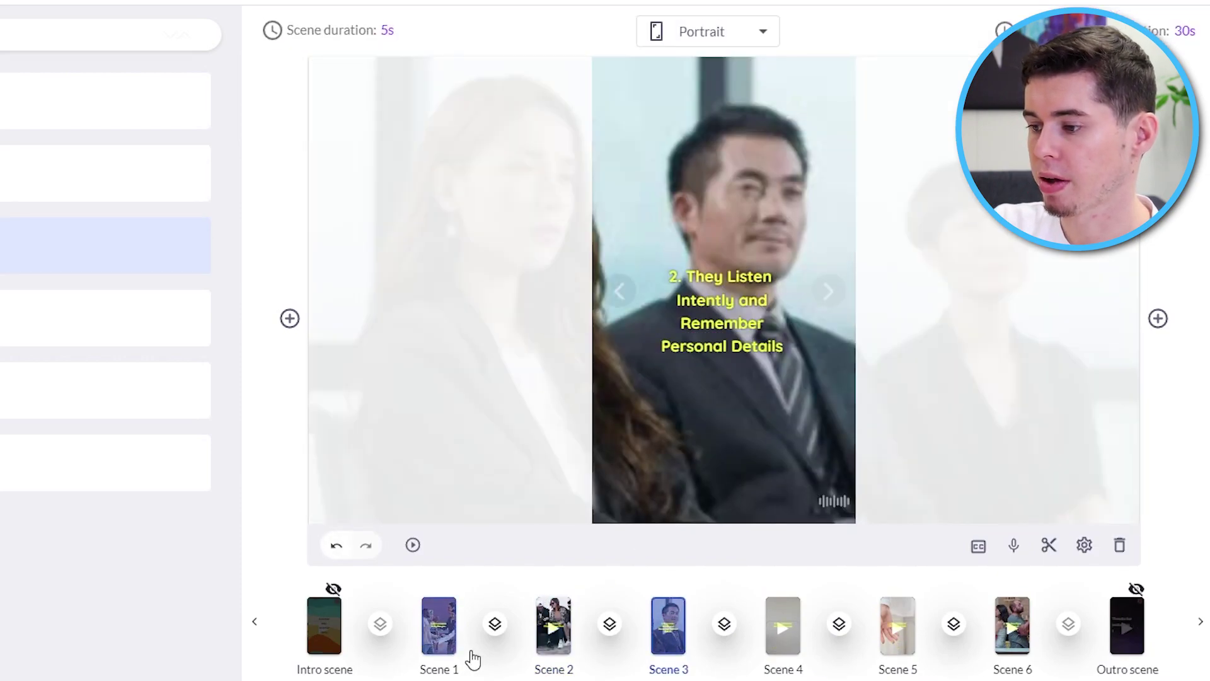
pyautogui.click(440, 621)
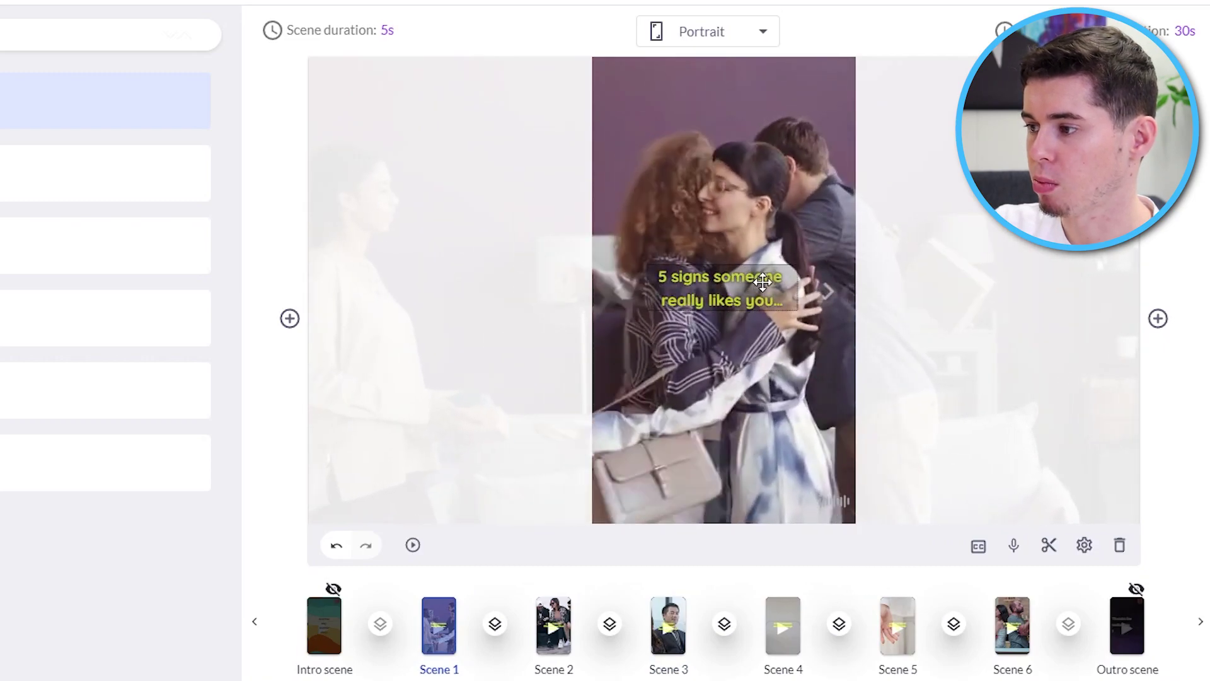
pyautogui.click(676, 291)
pyautogui.click(33, 107)
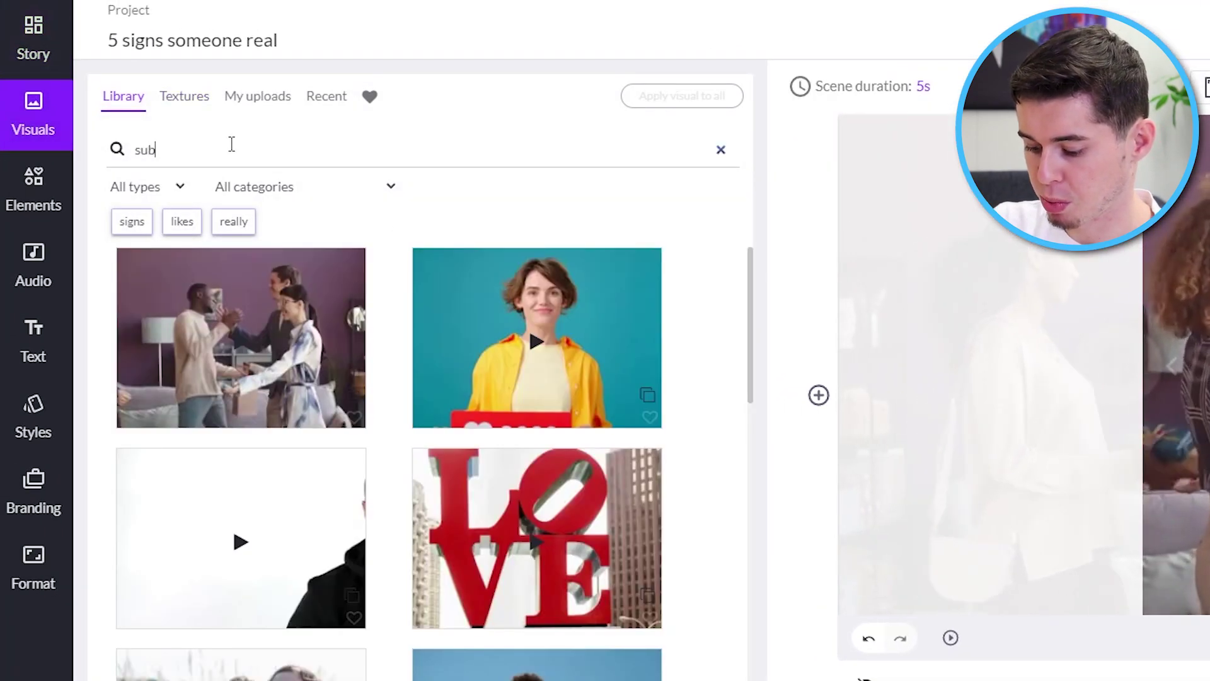
pyautogui.write('s')
pyautogui.press('BackSpace')
pyautogui.press('BackSpace')
pyautogui.write('nset')
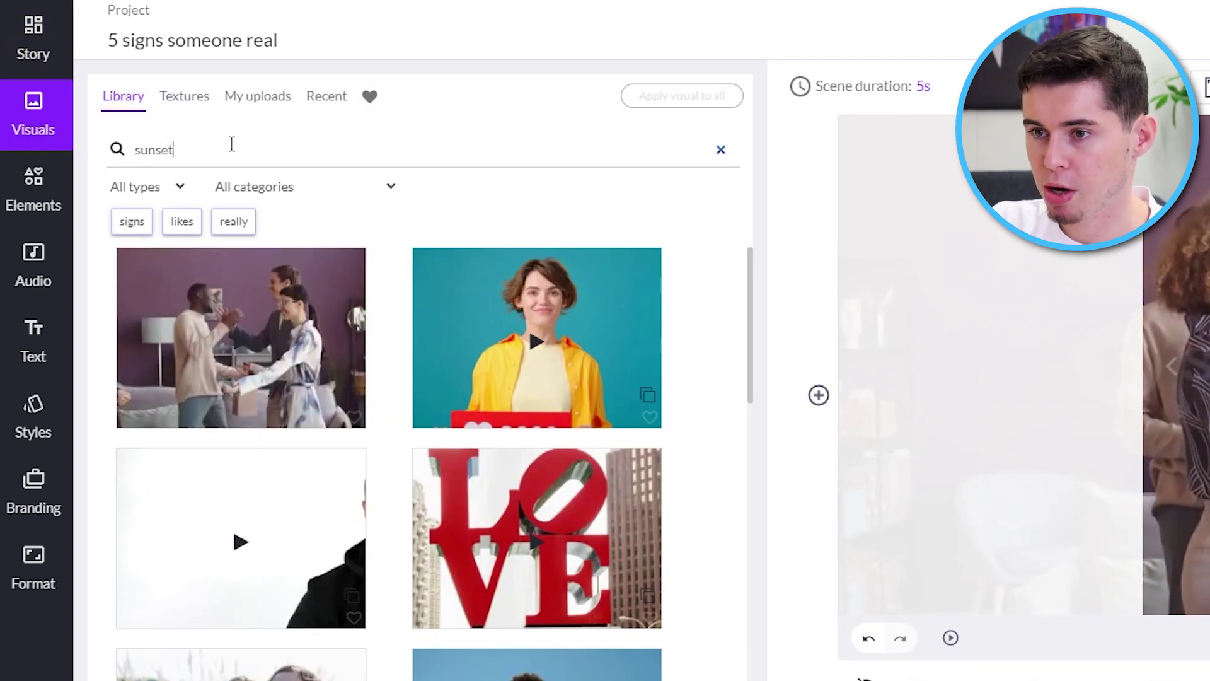
pyautogui.press('Return')
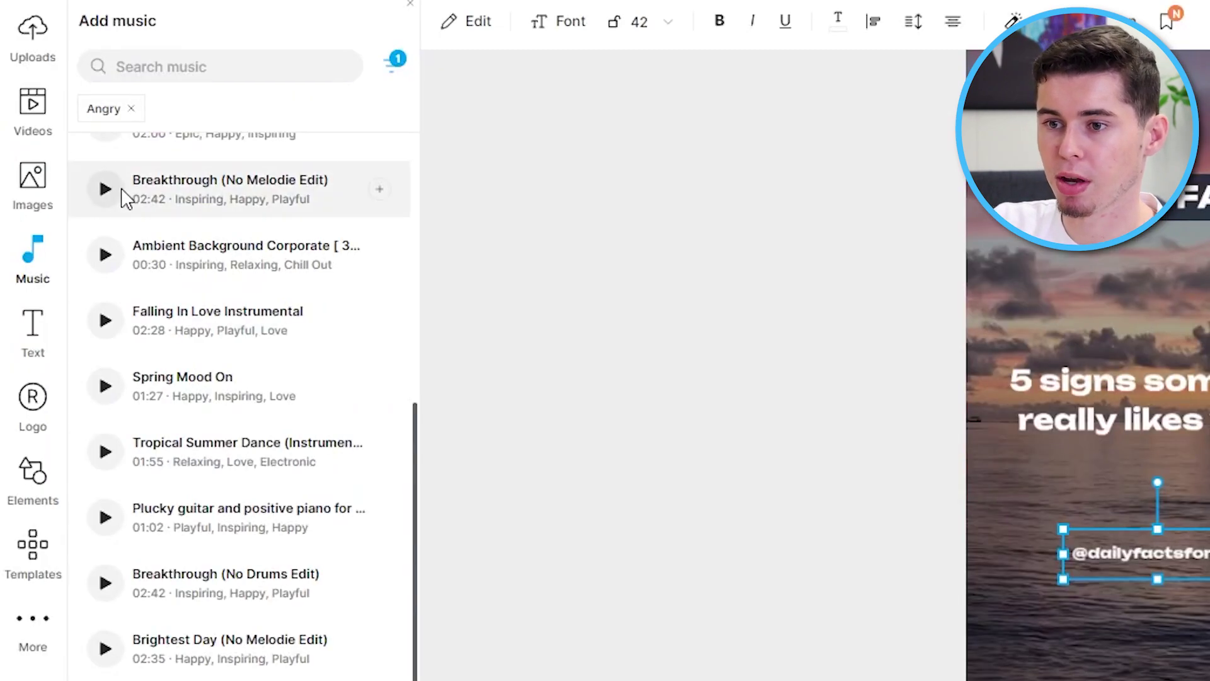
# - Search InVideo's stock video library for 'sunset'
pyautogui.click(35, 123)
pyautogui.click(203, 57)
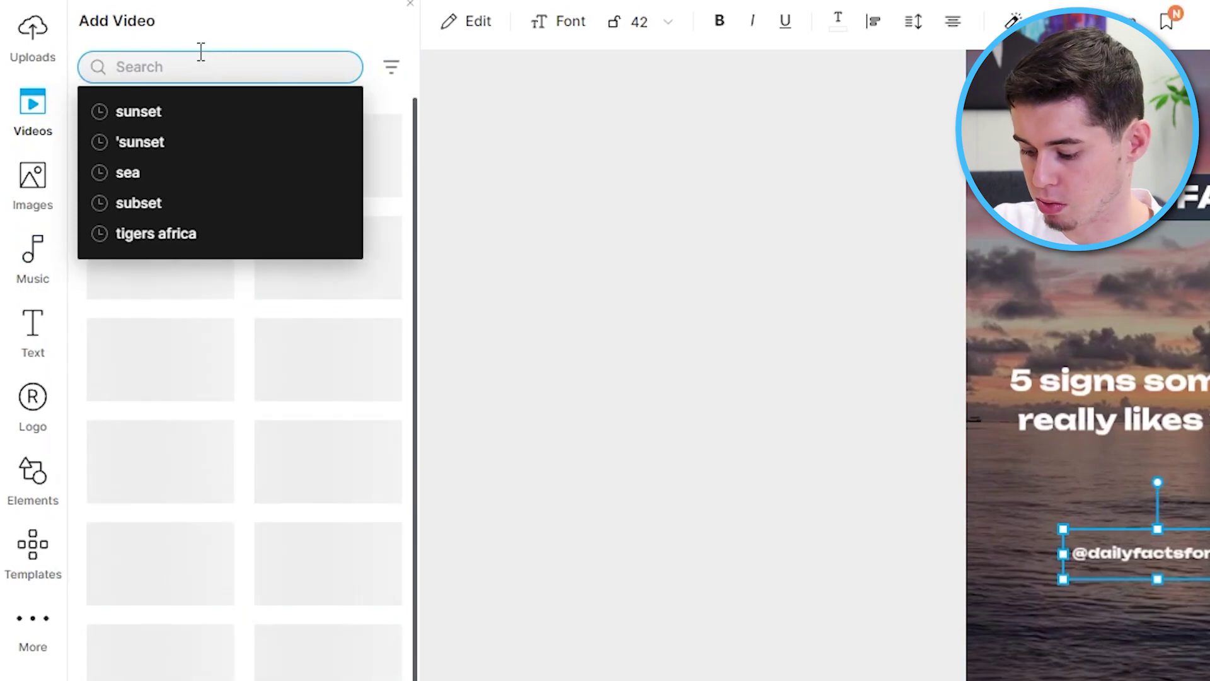
pyautogui.write('sus')
pyautogui.press('BackSpace')
pyautogui.write('nset')
pyautogui.press('Return')
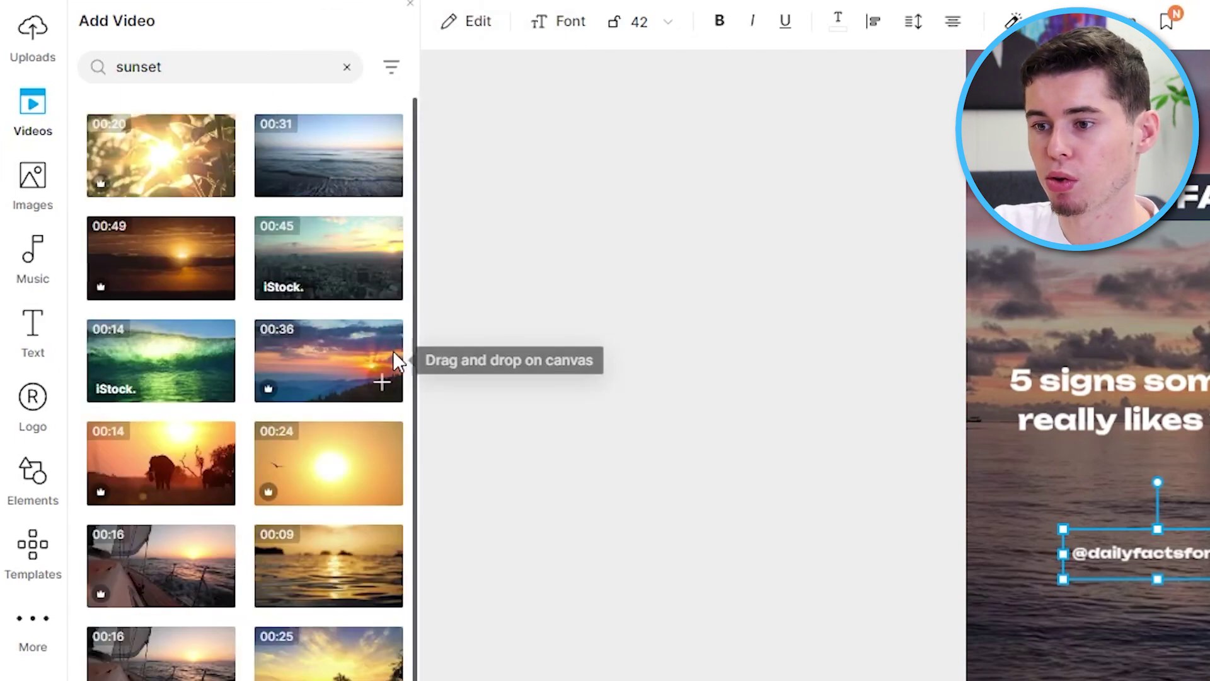
# - Drop the 36-second mountain sunset clip onto the canvas to replace the background, and add the trimmed section
pyautogui.moveTo(330, 343); pyautogui.dragTo(1002, 256)
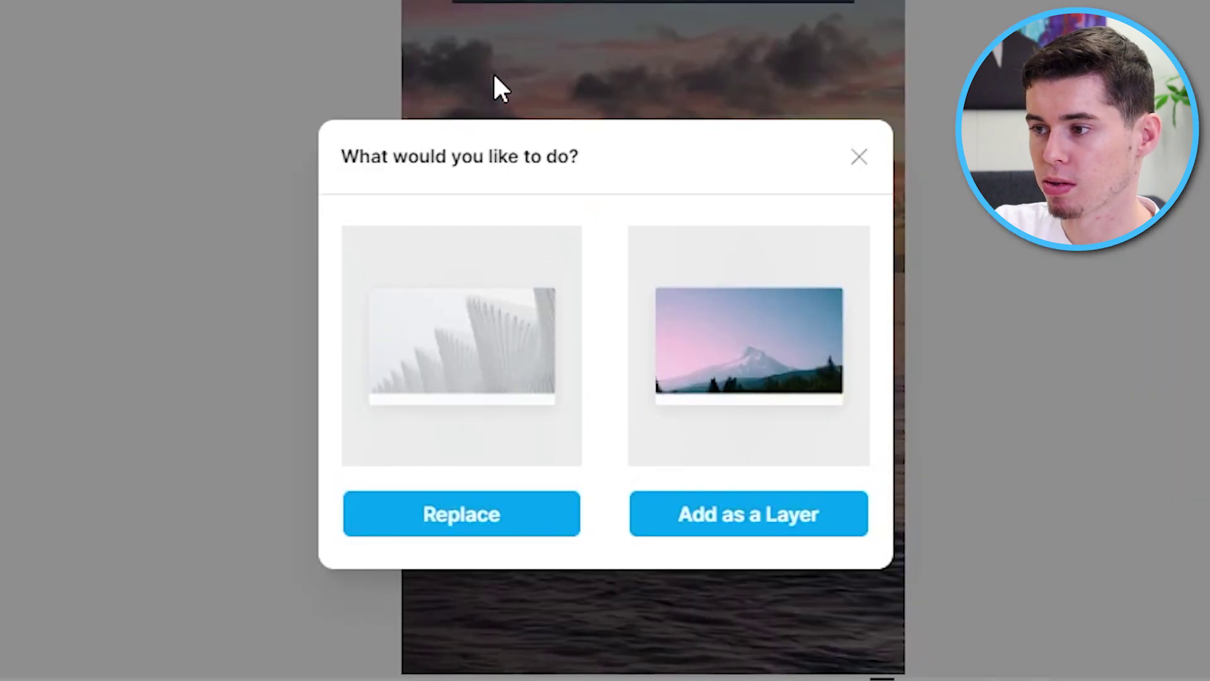
pyautogui.click(495, 501)
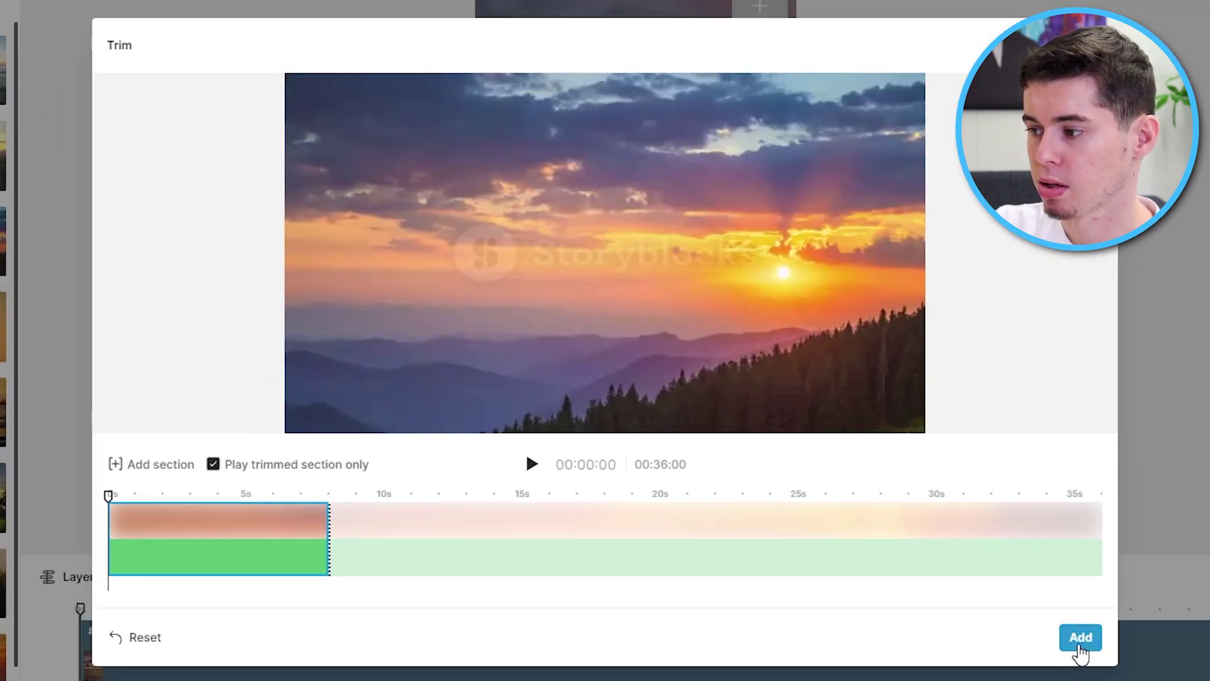
pyautogui.click(1079, 648)
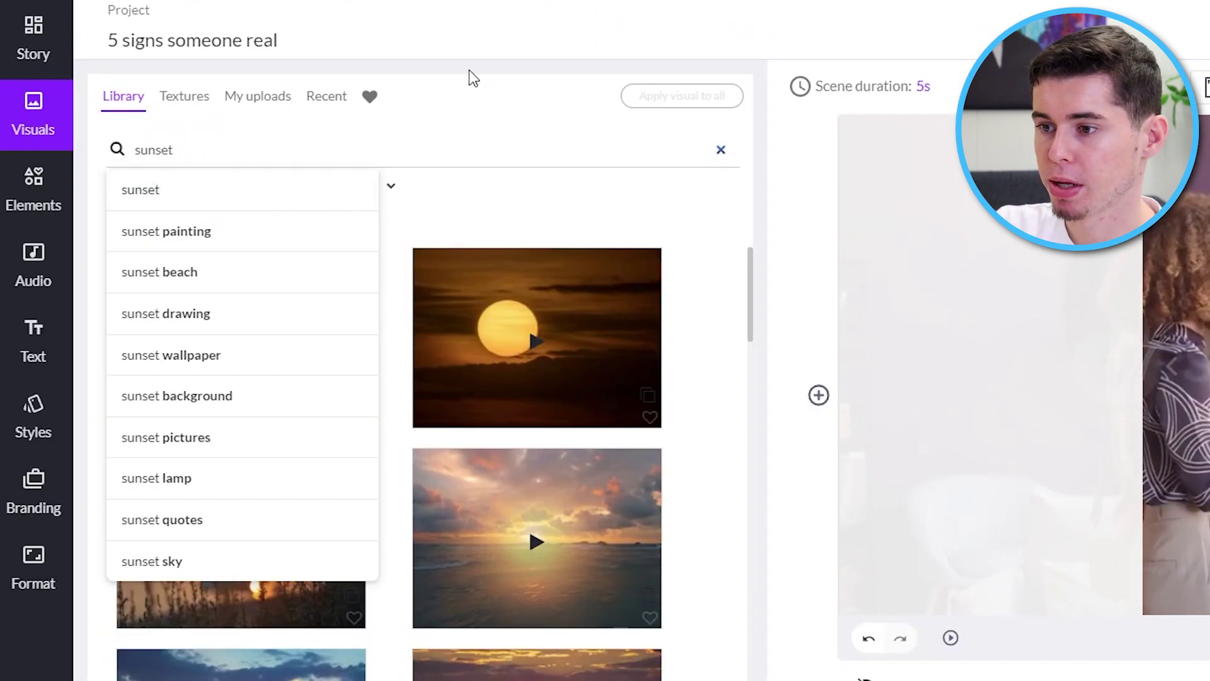
# - Run the 'sunset' visuals search and set the mountain sunset clip as Scene 1's background
pyautogui.press('Return')
pyautogui.scroll(-3, 541, 554)
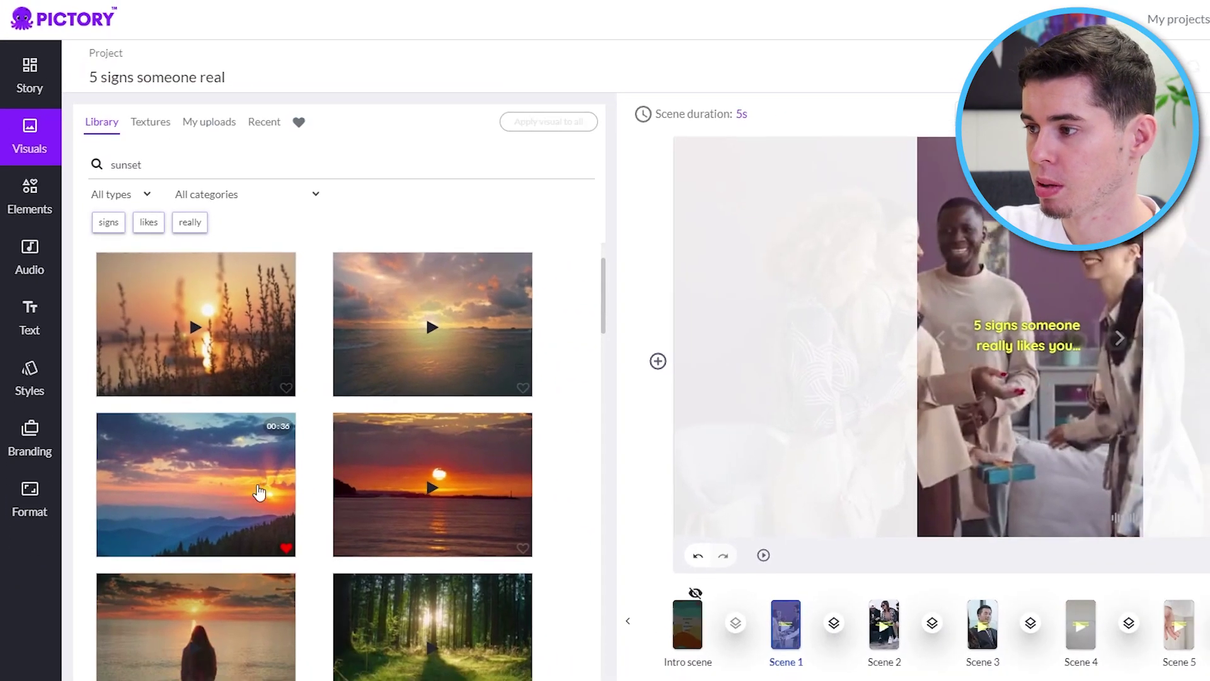
pyautogui.click(282, 567)
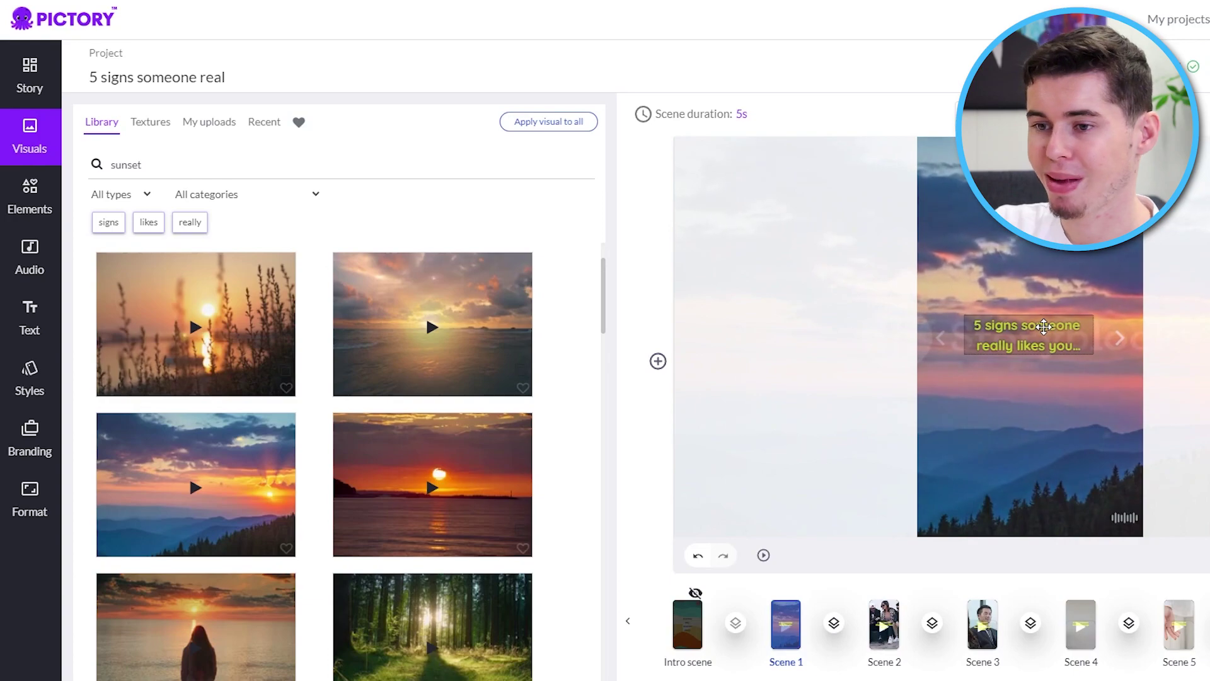
# - Delete the '5 signs someone really likes you…' caption text from Scene 1's script
pyautogui.click(1044, 326)
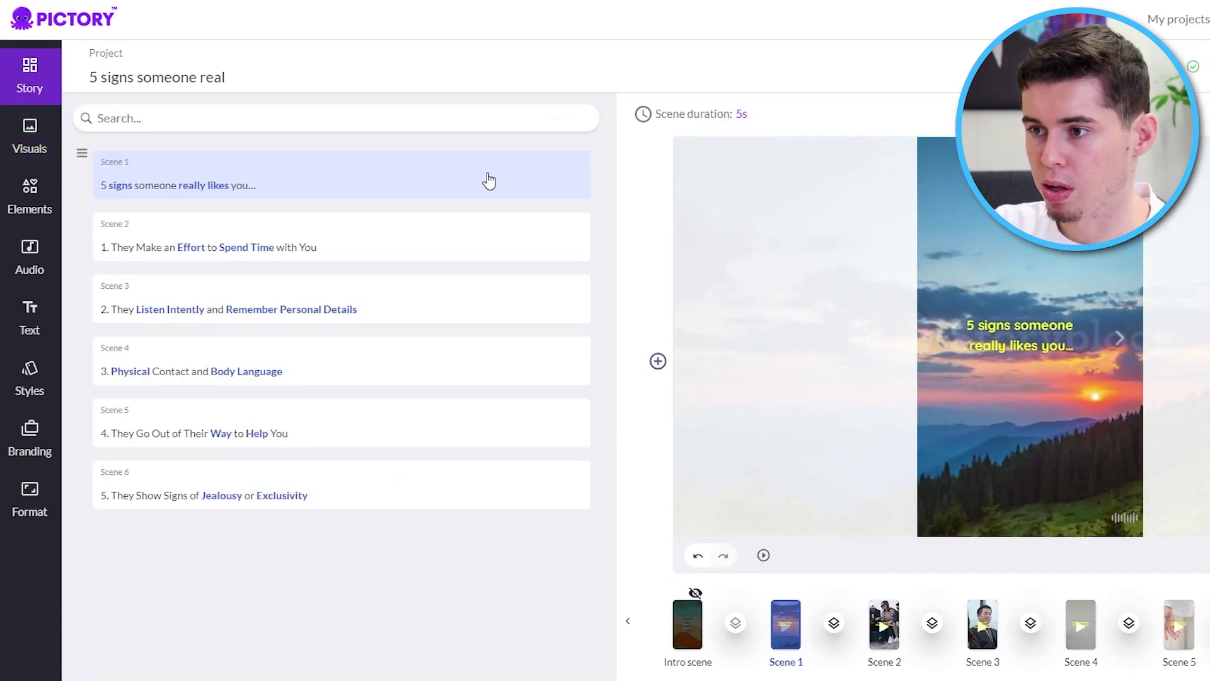
pyautogui.click(364, 188)
pyautogui.press('BackSpace')
pyautogui.press('BackSpace')
pyautogui.press('BackSpace')
pyautogui.press('BackSpace')
pyautogui.press('BackSpace')
pyautogui.press('BackSpace')
pyautogui.press('BackSpace')
pyautogui.press('BackSpace')
pyautogui.press('BackSpace')
pyautogui.press('BackSpace')
pyautogui.press('BackSpace')
pyautogui.press('BackSpace')
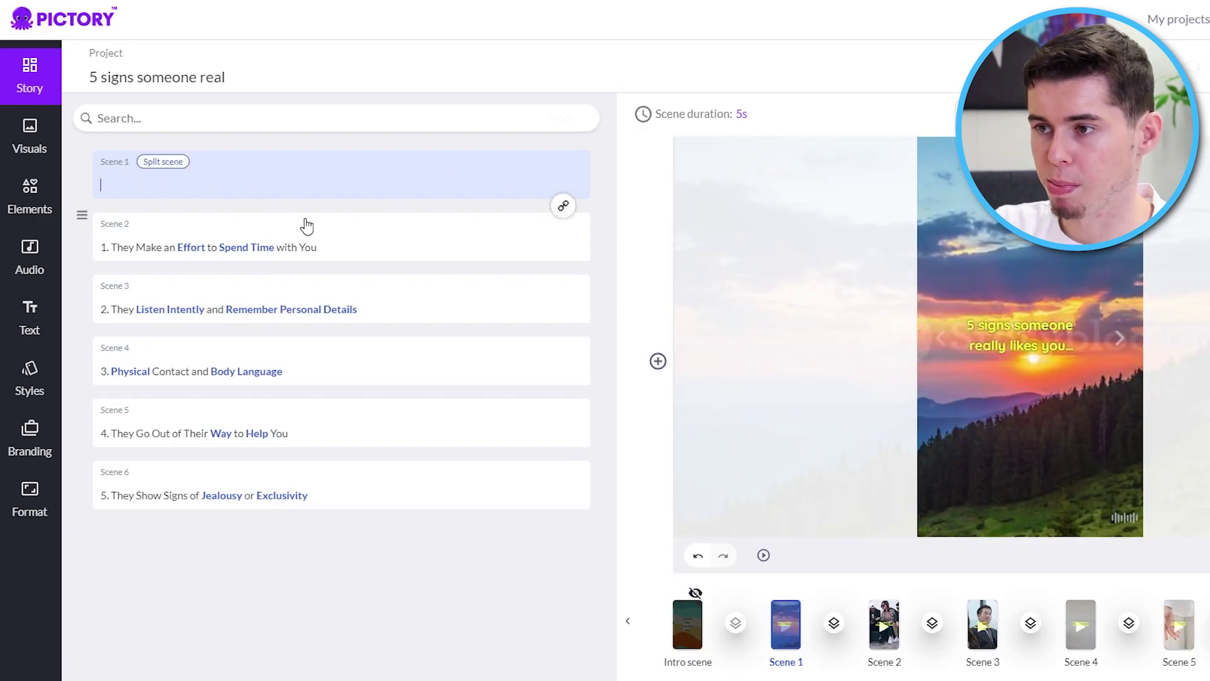
# - Add a heading to Scene 1 reading '5 signs someone really likes you...'
pyautogui.click(39, 315)
pyautogui.click(254, 165)
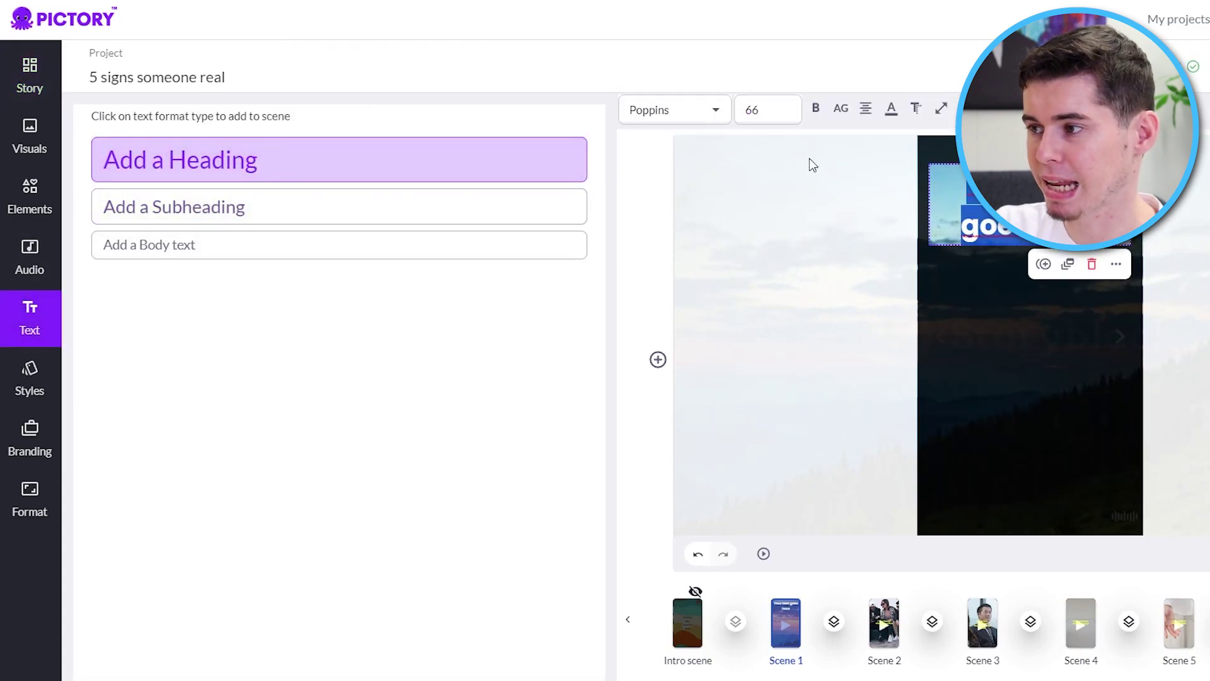
pyautogui.doubleClick(1016, 205)
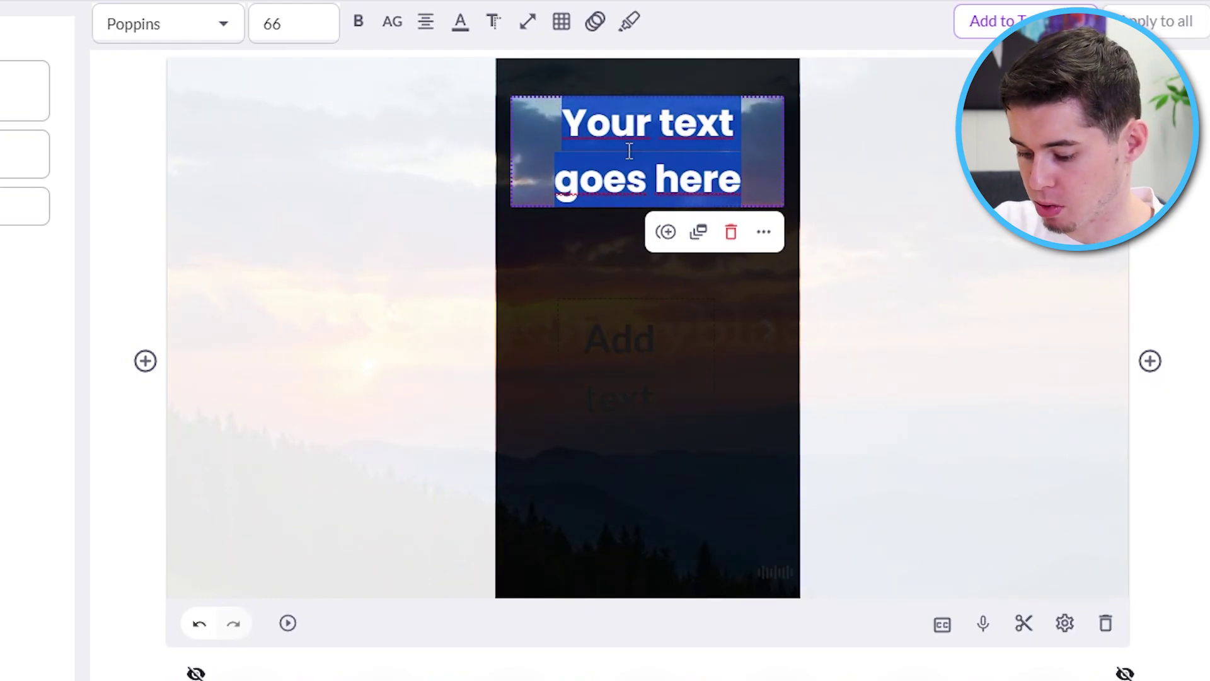
pyautogui.write('5 signs')
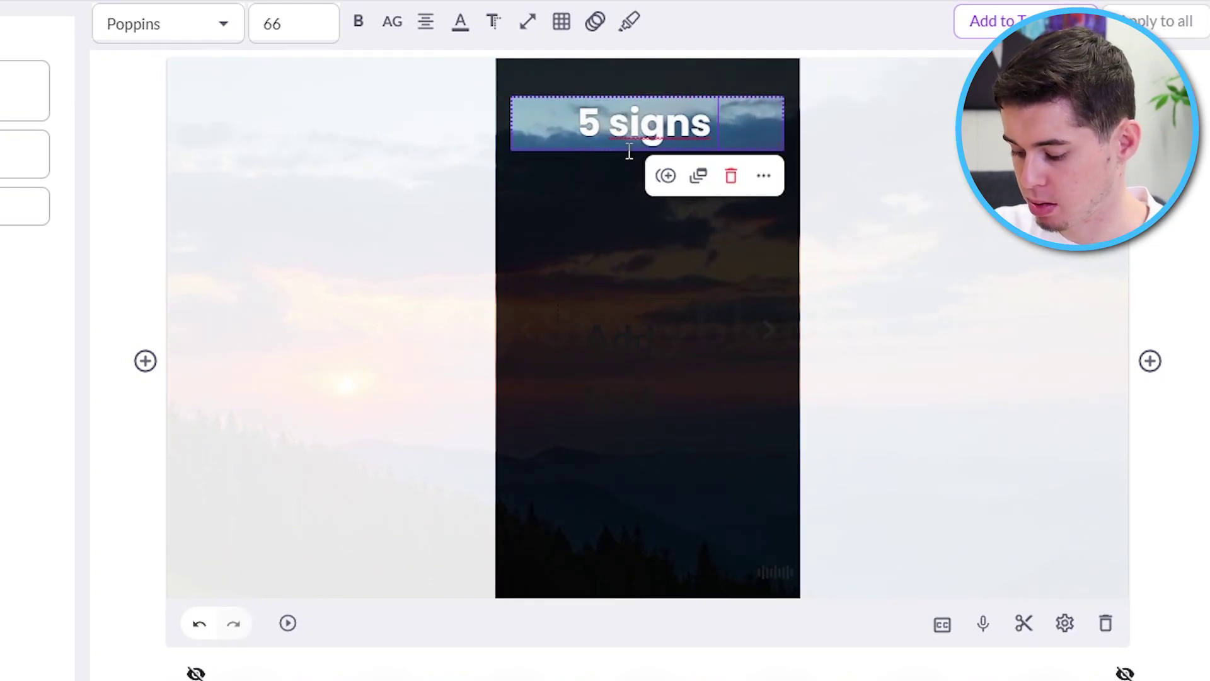
pyautogui.write(' someone really l')
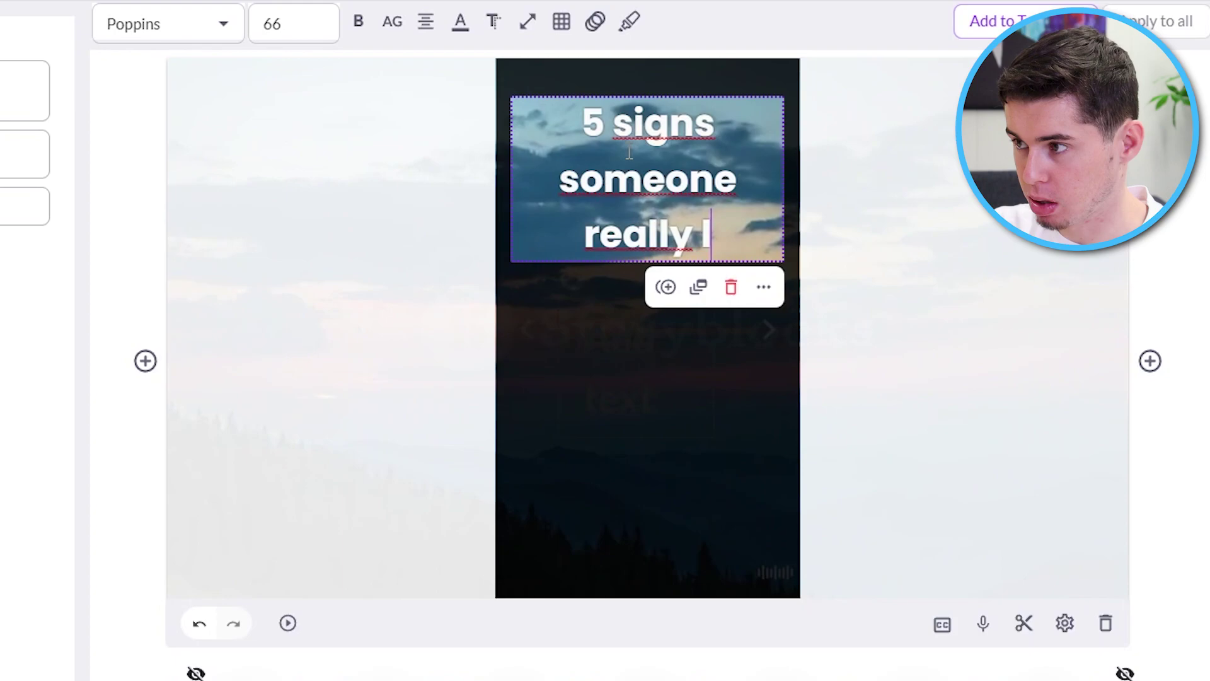
pyautogui.write('ikes you...')
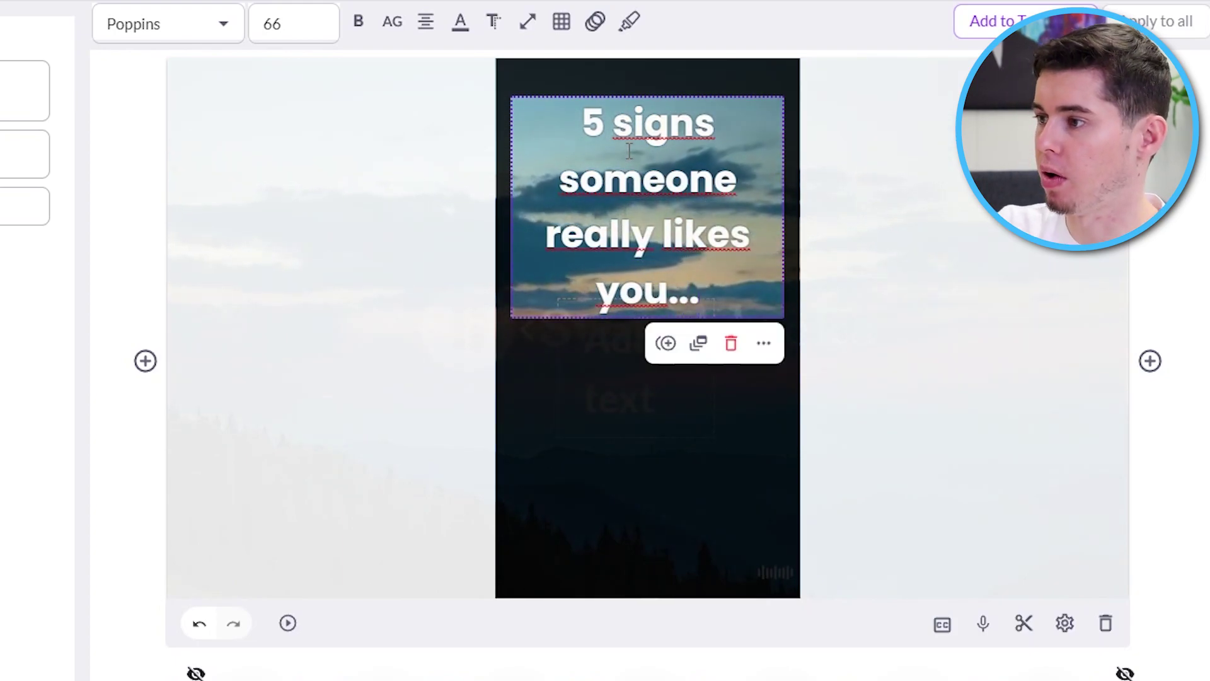
# - Set the heading to font size 42 and position it in the middle of the scene
pyautogui.click(297, 26)
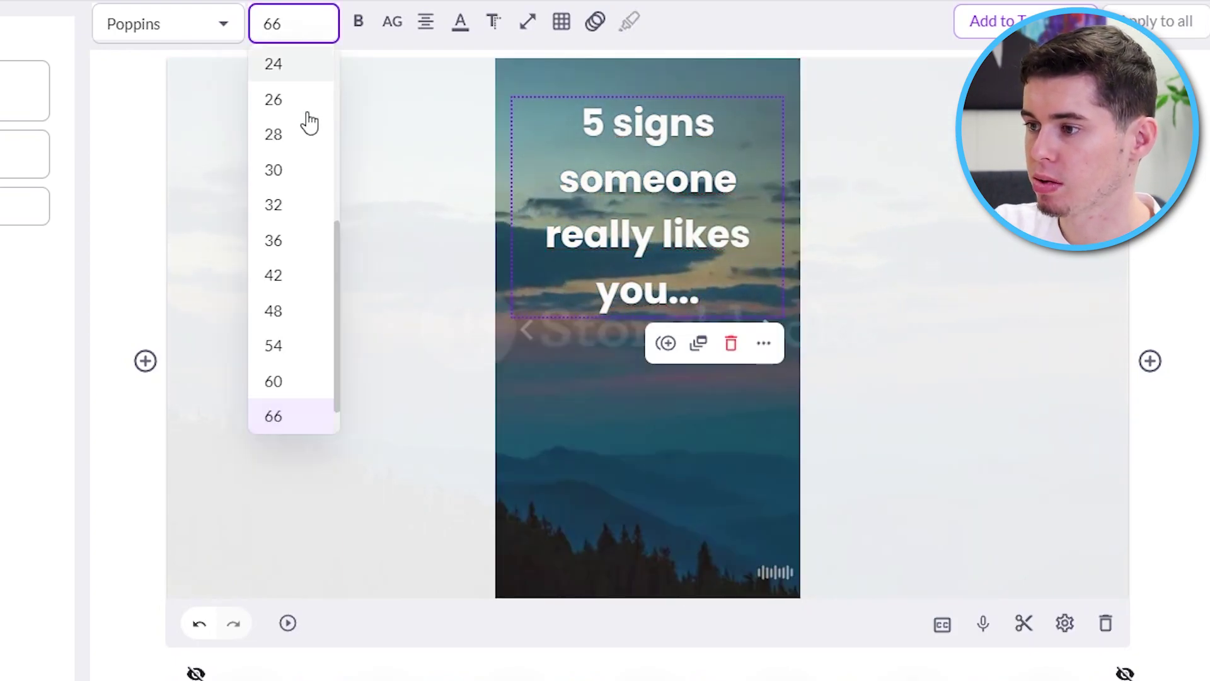
pyautogui.click(283, 278)
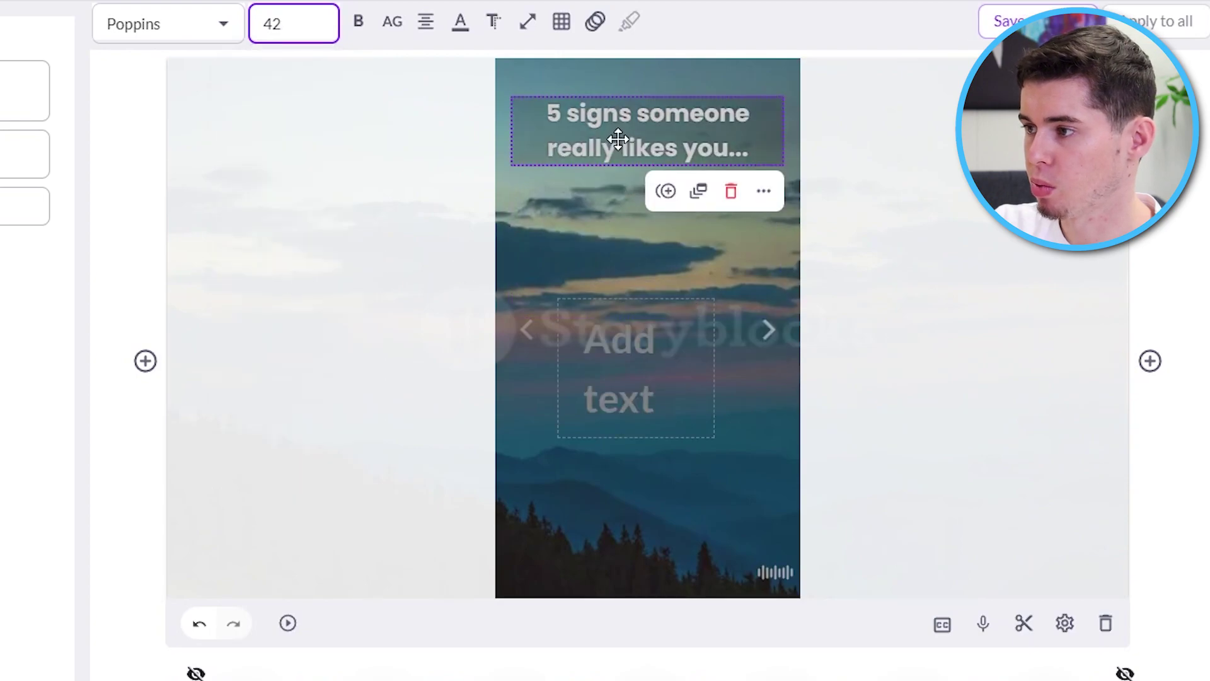
pyautogui.moveTo(618, 141); pyautogui.dragTo(624, 325)
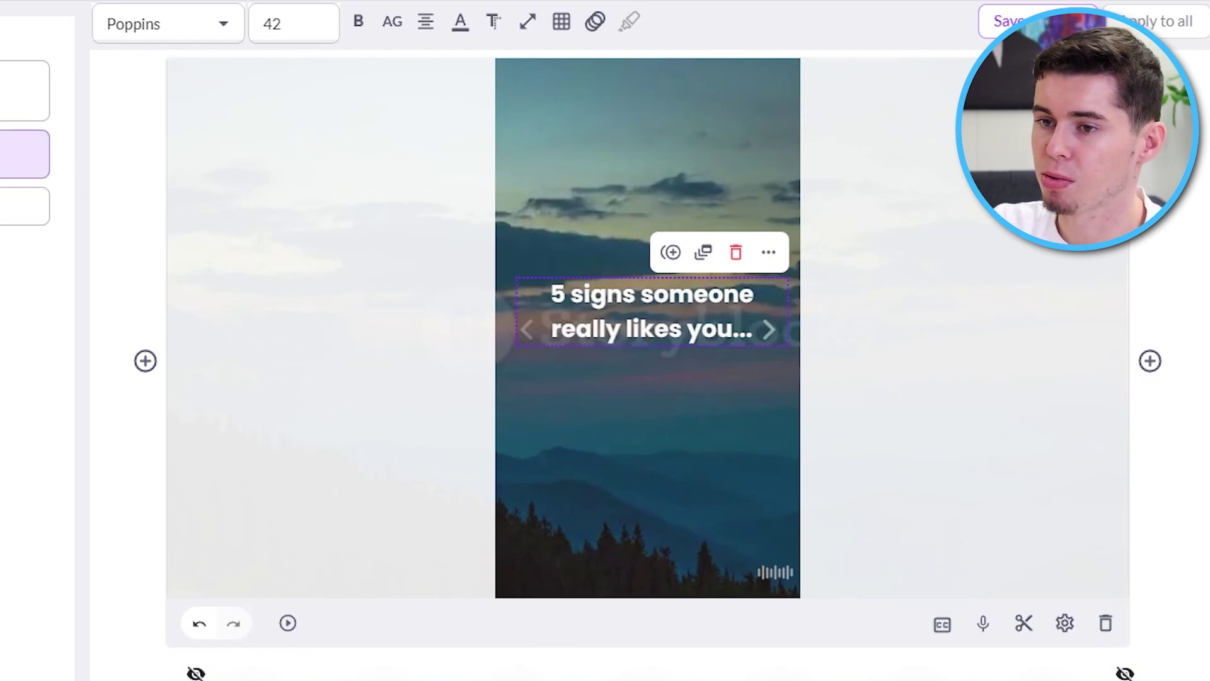
pyautogui.click(87, 60)
pyautogui.moveTo(647, 272)
pyautogui.mouseDown()
pyautogui.moveTo(650, 327)
pyautogui.moveTo(649, 286)
pyautogui.mouseUp()
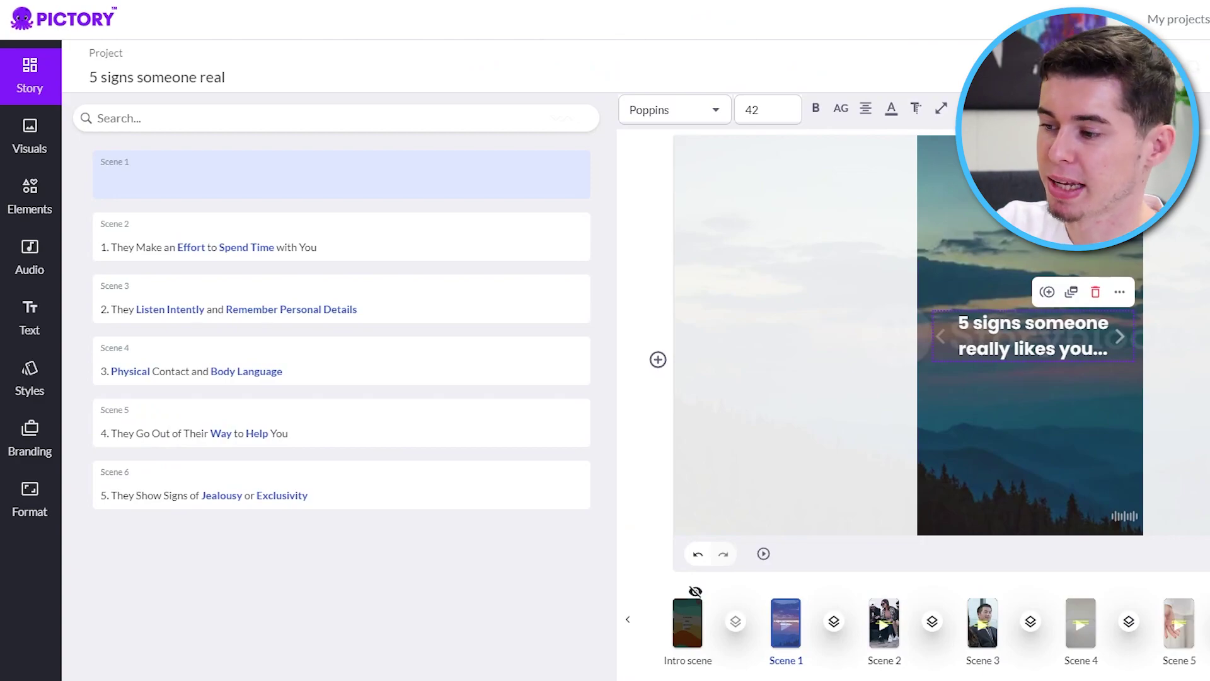
# - Preview Scenes 2, 3 and 6, check the Scene 6 caption, then return to Scene 3
pyautogui.click(896, 624)
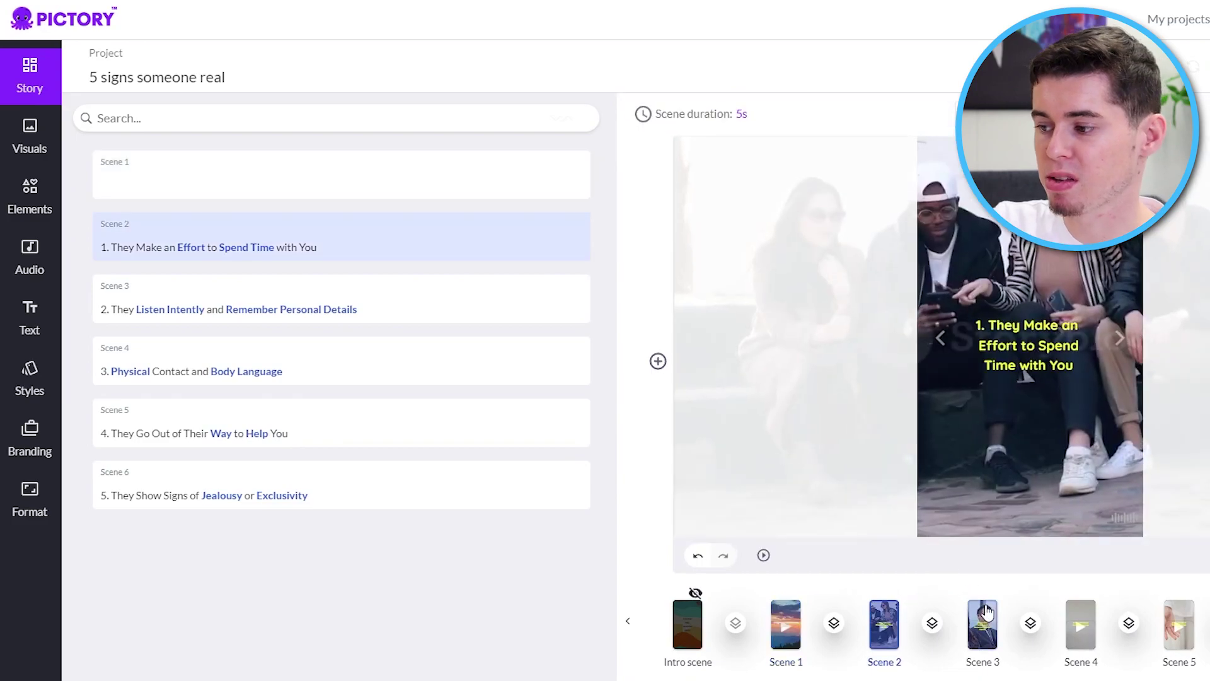
pyautogui.click(983, 624)
pyautogui.click(340, 485)
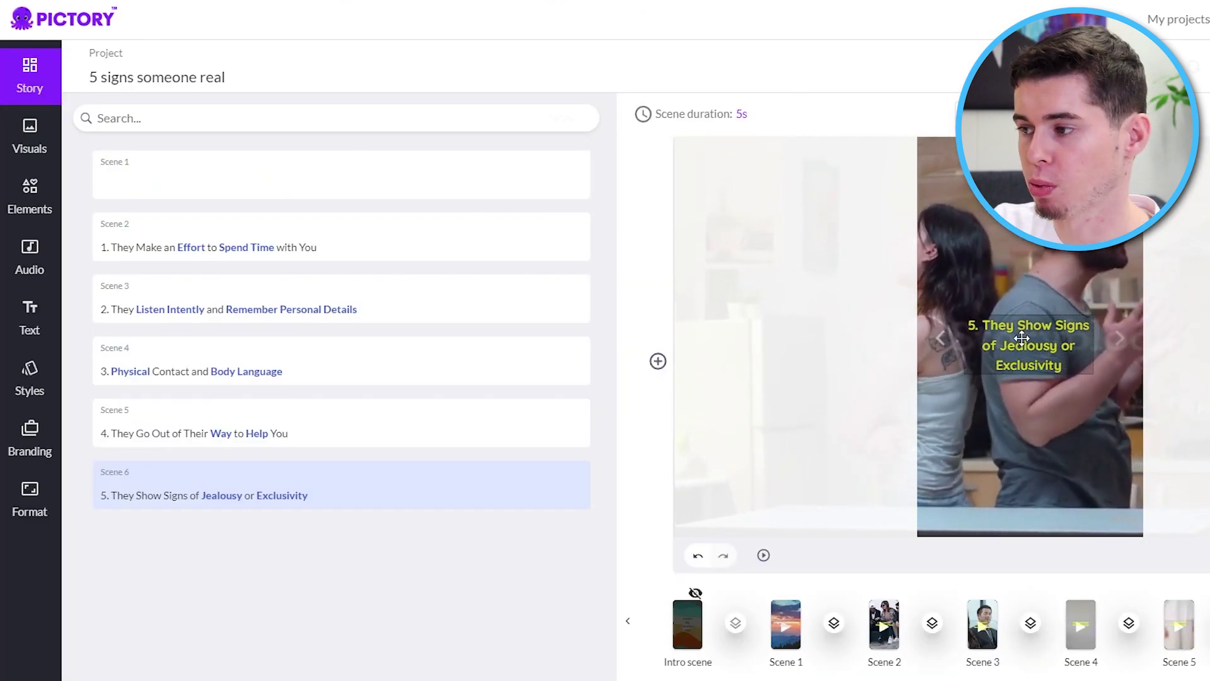
pyautogui.click(1022, 339)
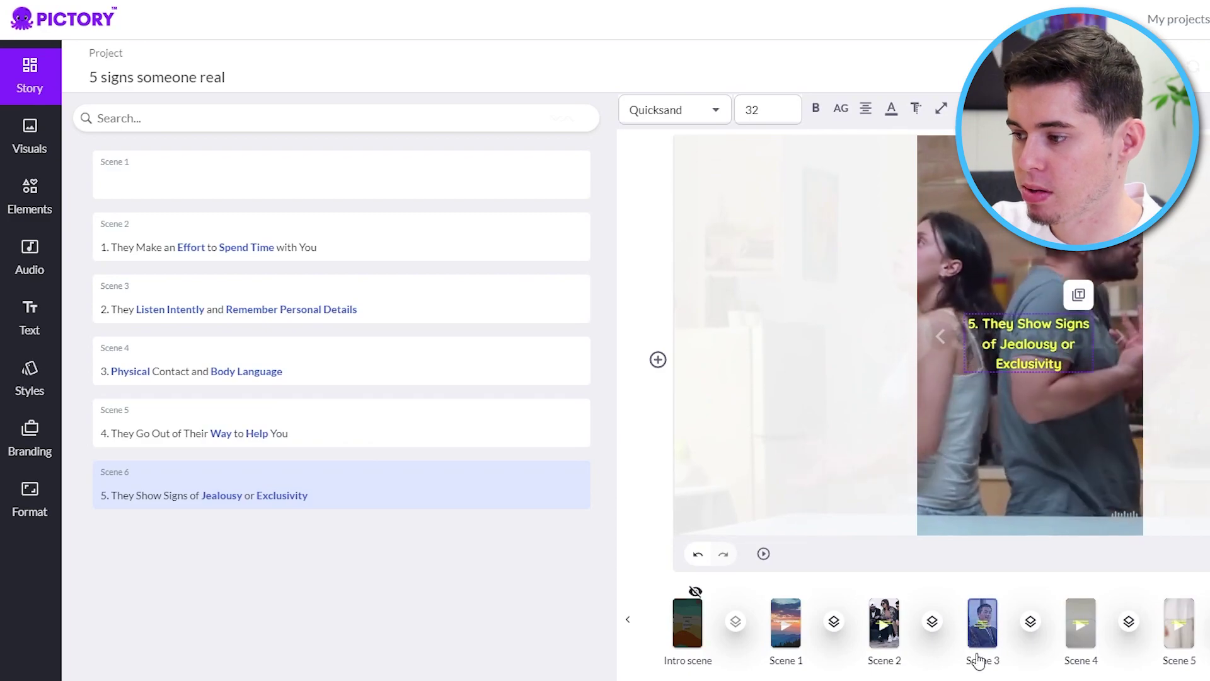
pyautogui.click(981, 634)
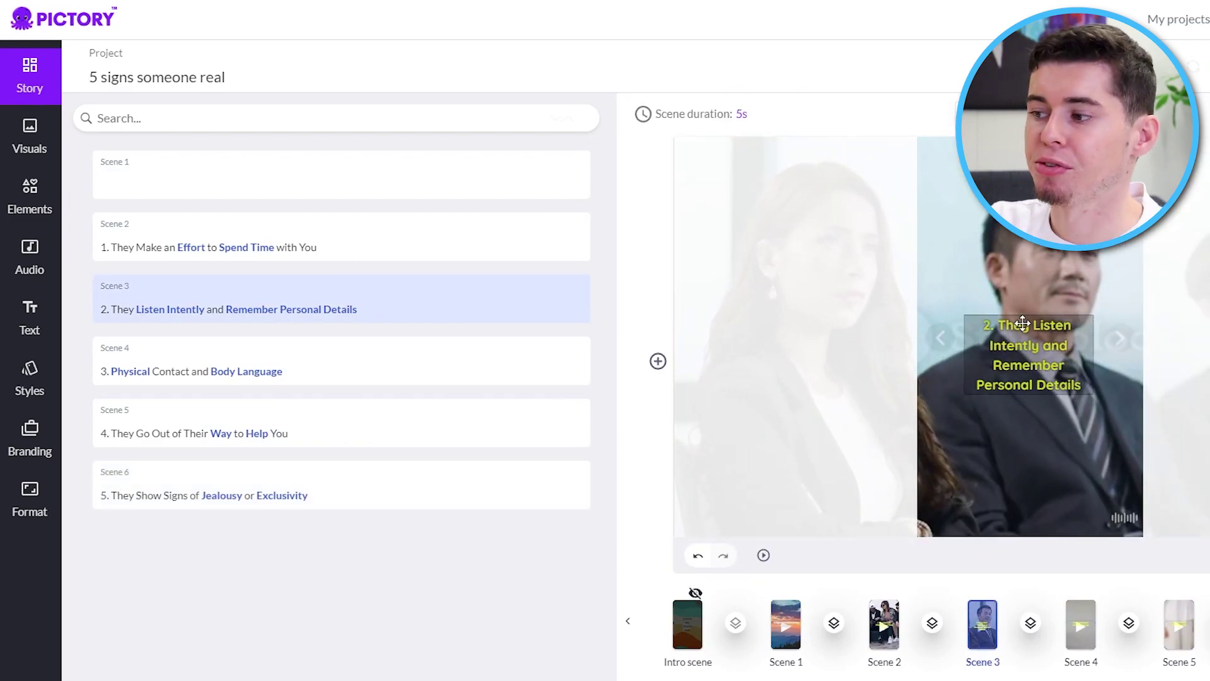
# - Add a heading to Scene 3 and set its visual to the 00:14 sea sunset clip
pyautogui.click(16, 319)
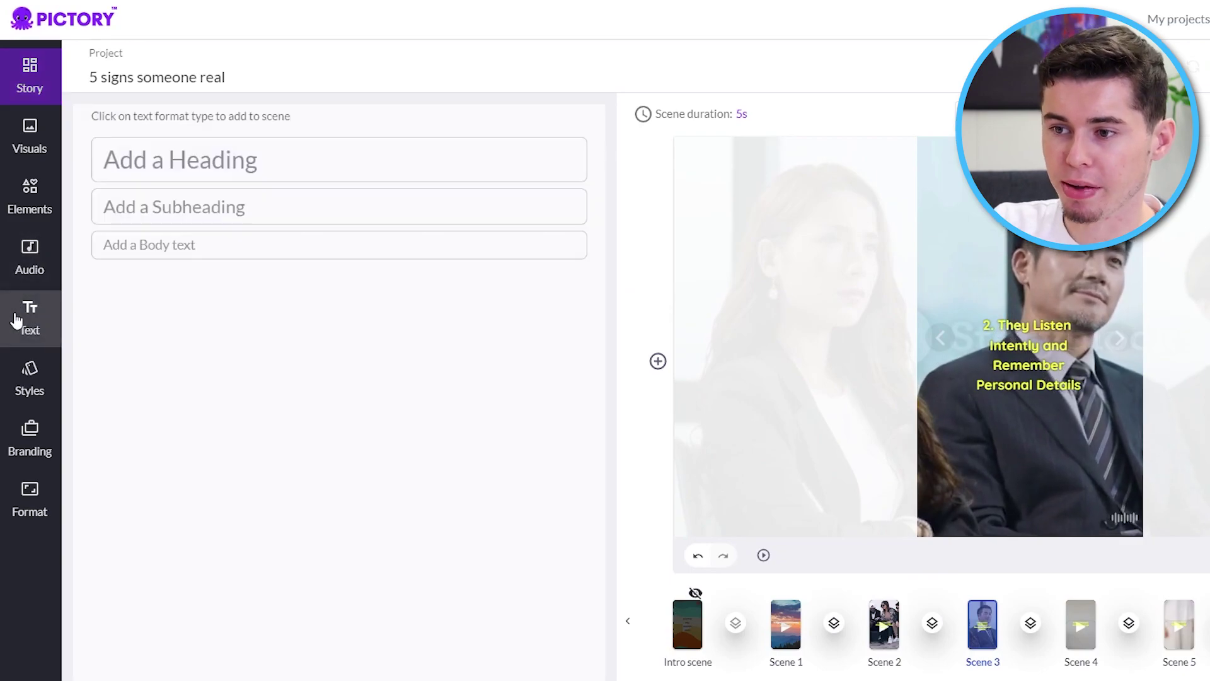
pyautogui.click(215, 178)
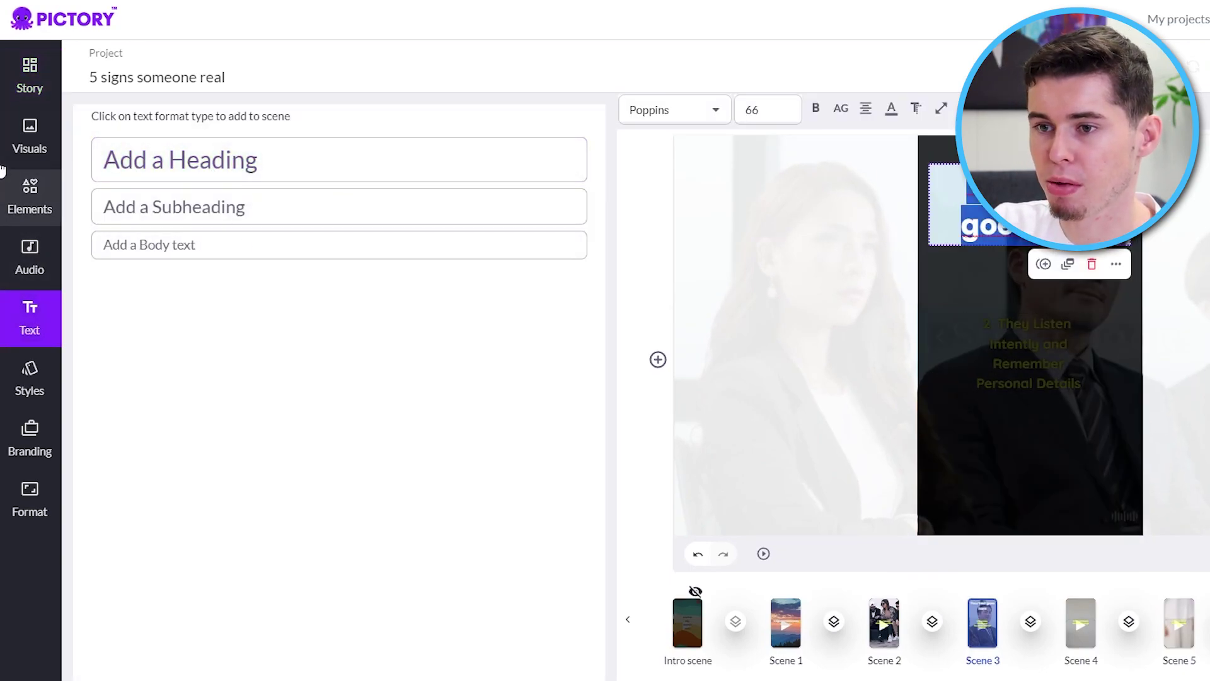
pyautogui.click(27, 145)
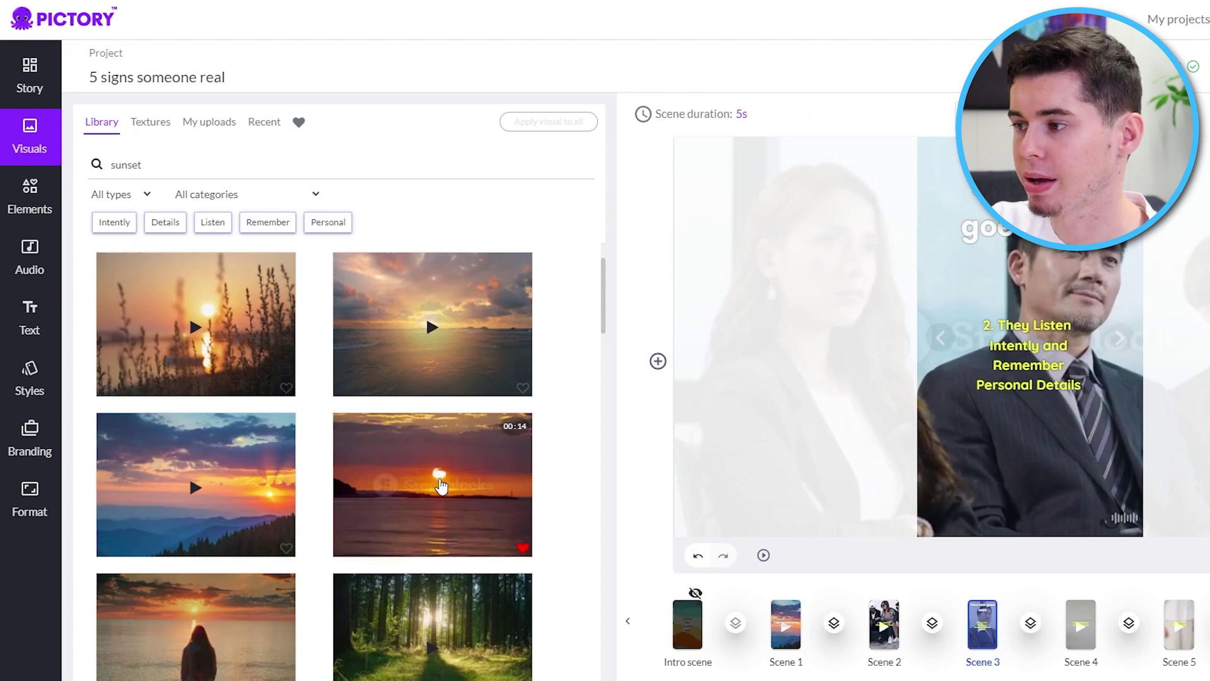
pyautogui.click(441, 485)
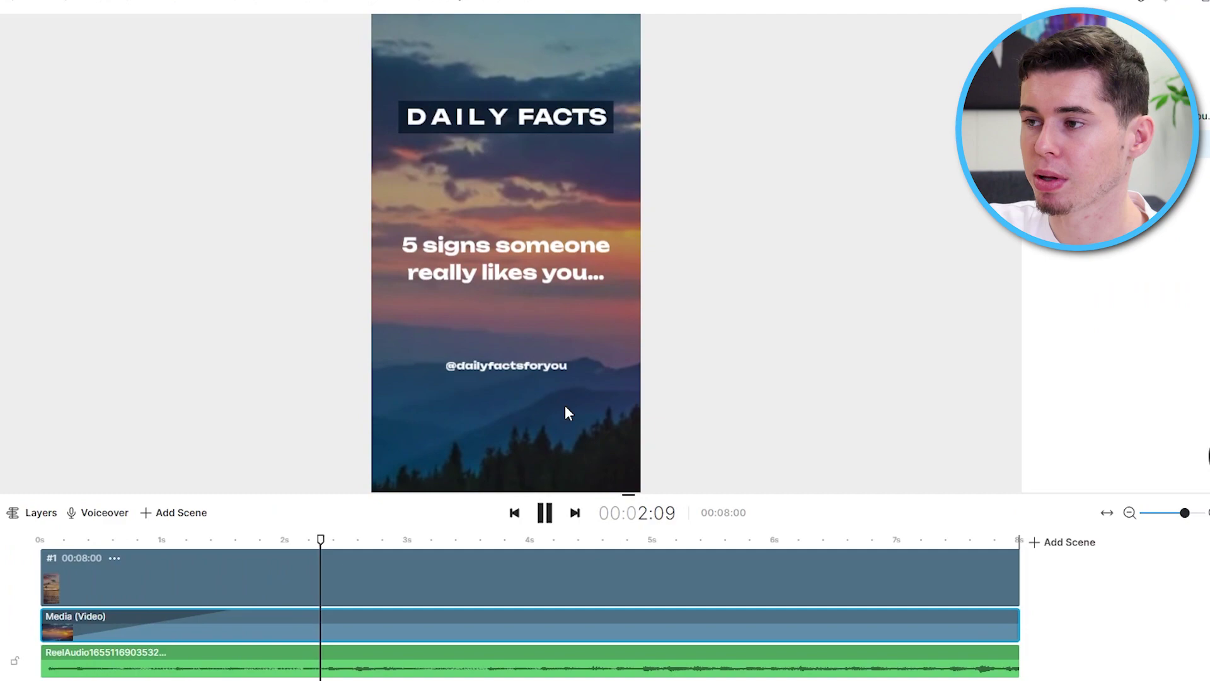
pyautogui.click(544, 512)
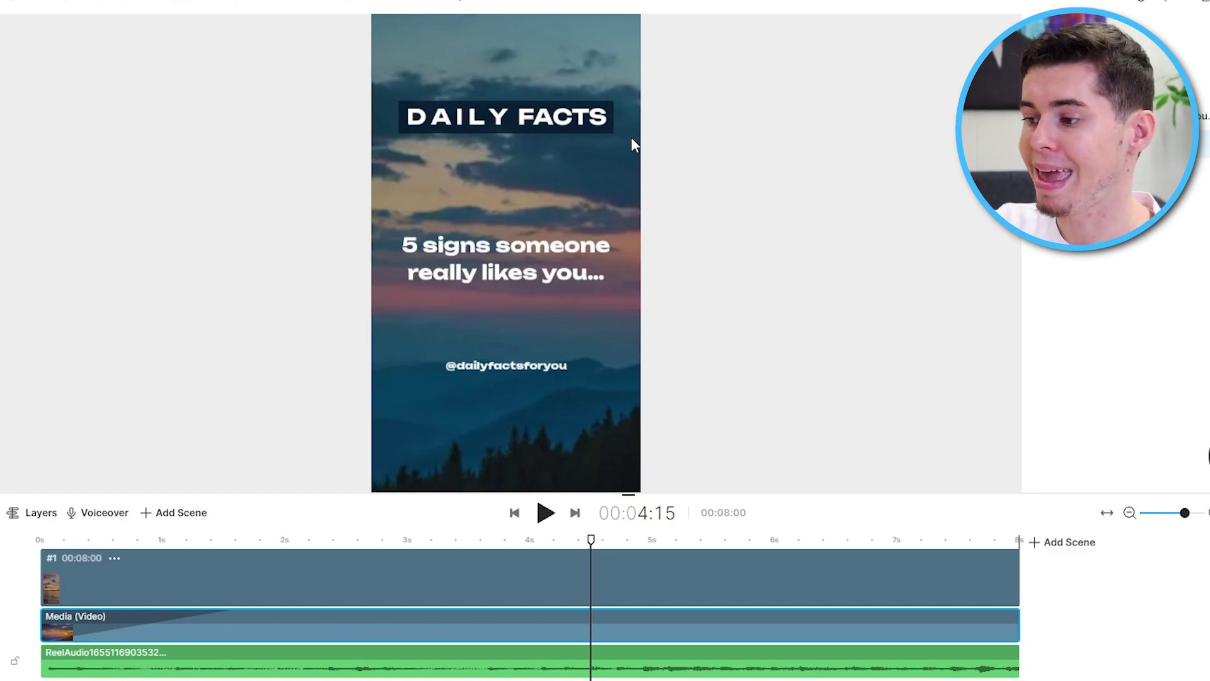
pyautogui.click(544, 512)
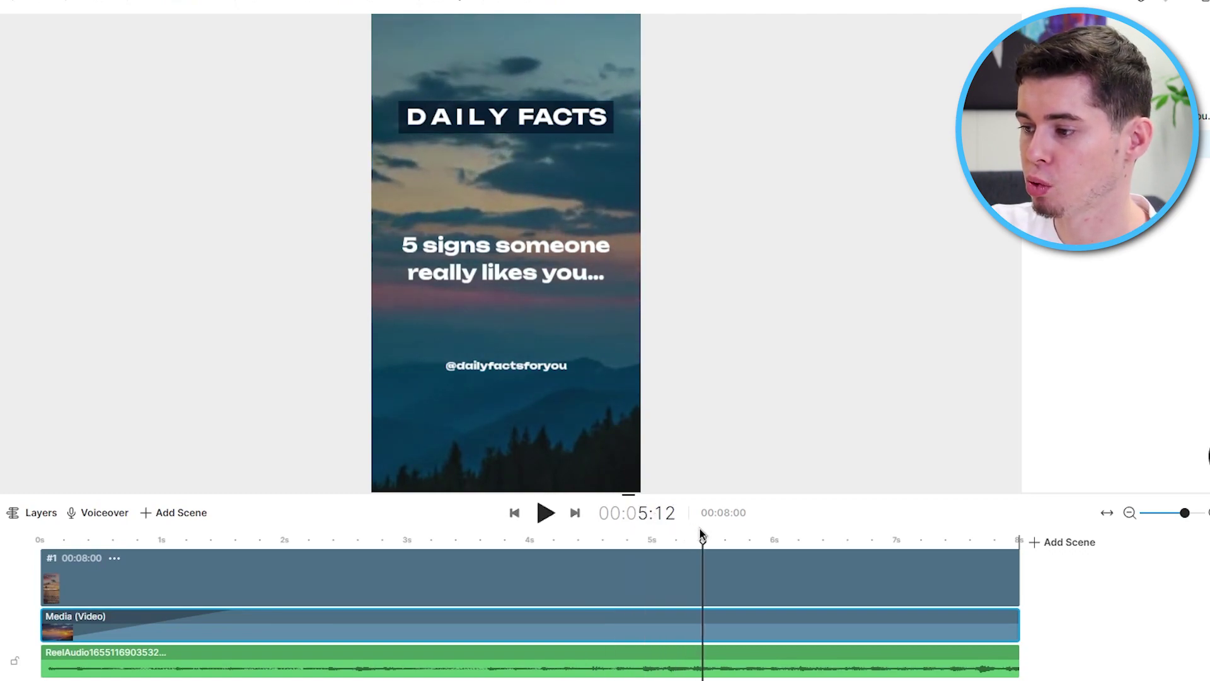
pyautogui.moveTo(699, 545); pyautogui.dragTo(926, 514)
# - Clear the 'trust is everything.' caption and paste in the five-sign list from Google Docs
pyautogui.click(544, 237)
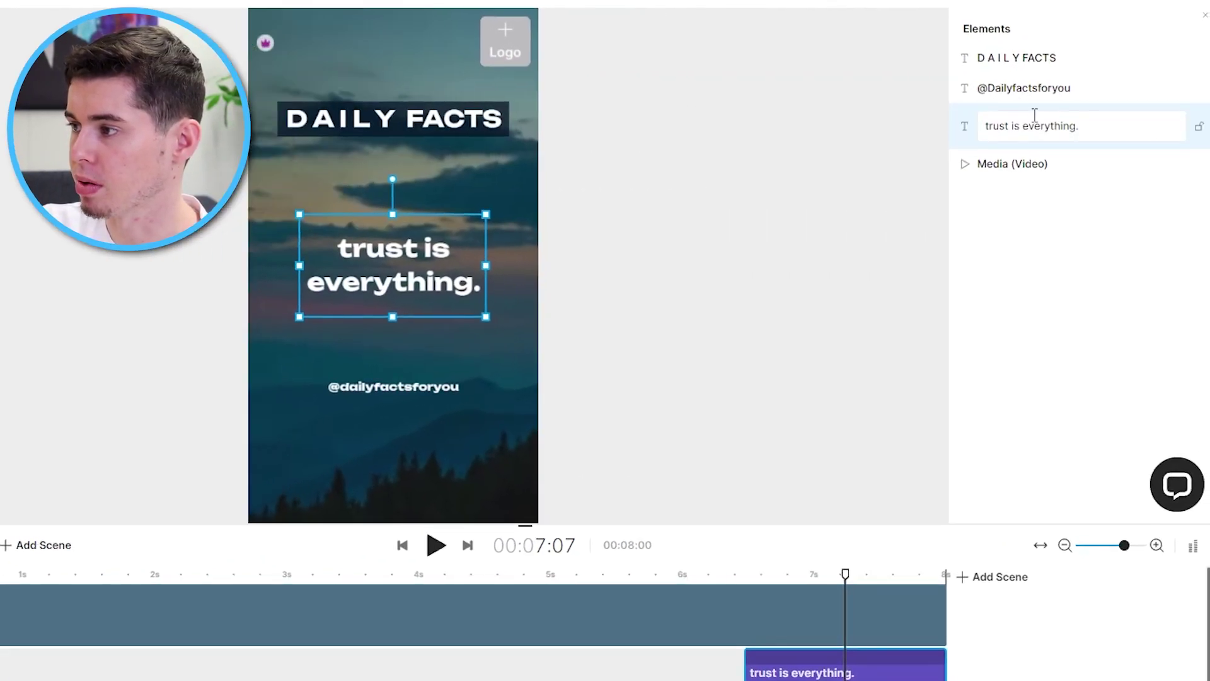
pyautogui.click(1035, 120)
pyautogui.hotkey('ctrl', 'a')
pyautogui.press('BackSpace')
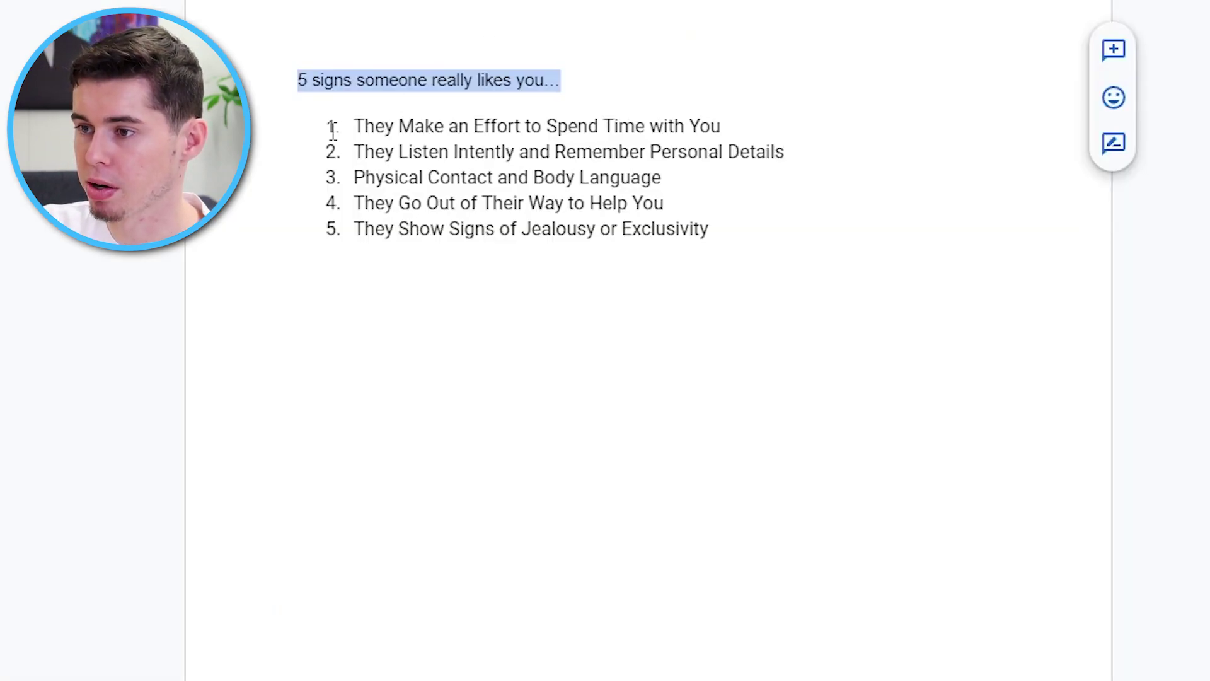
pyautogui.moveTo(341, 125); pyautogui.dragTo(776, 224)
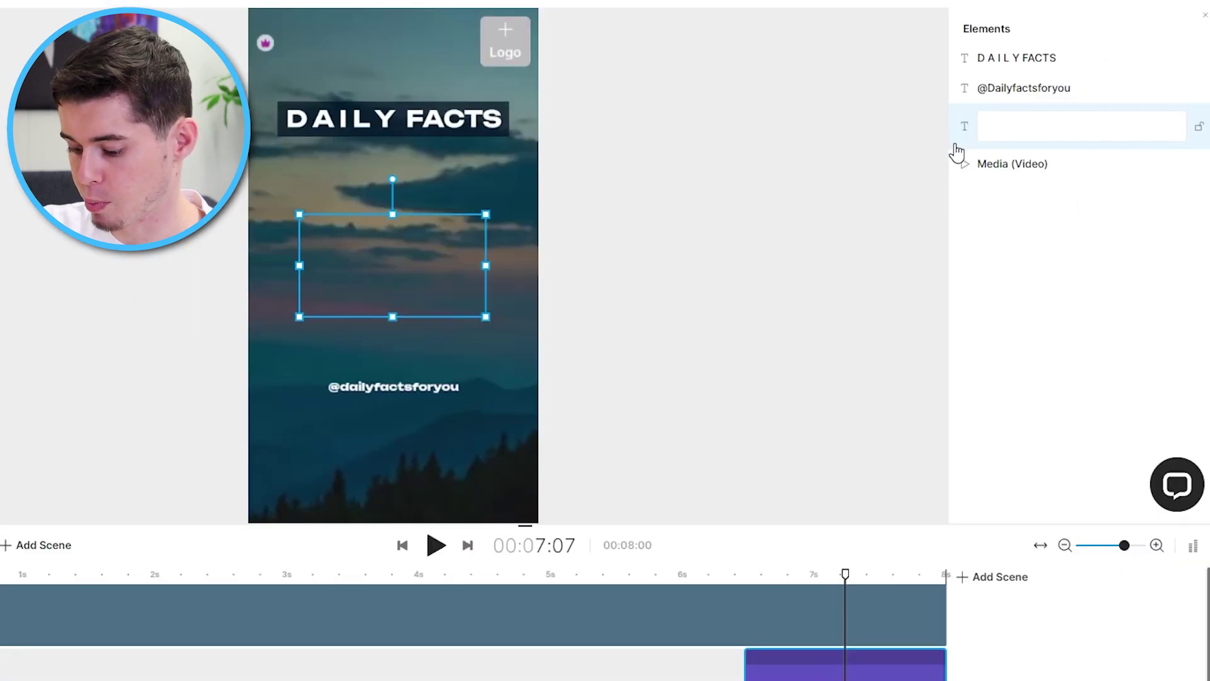
pyautogui.write('1. They Make an Effort to Spend Time with You 2. They Listen Intently and Remember Personal Details 3. Physical Contact and Body Language 4. They Go Out of Their Way to Help You 5. They Show Signs of Jealousy or Exclusivity')
pyautogui.click(434, 246)
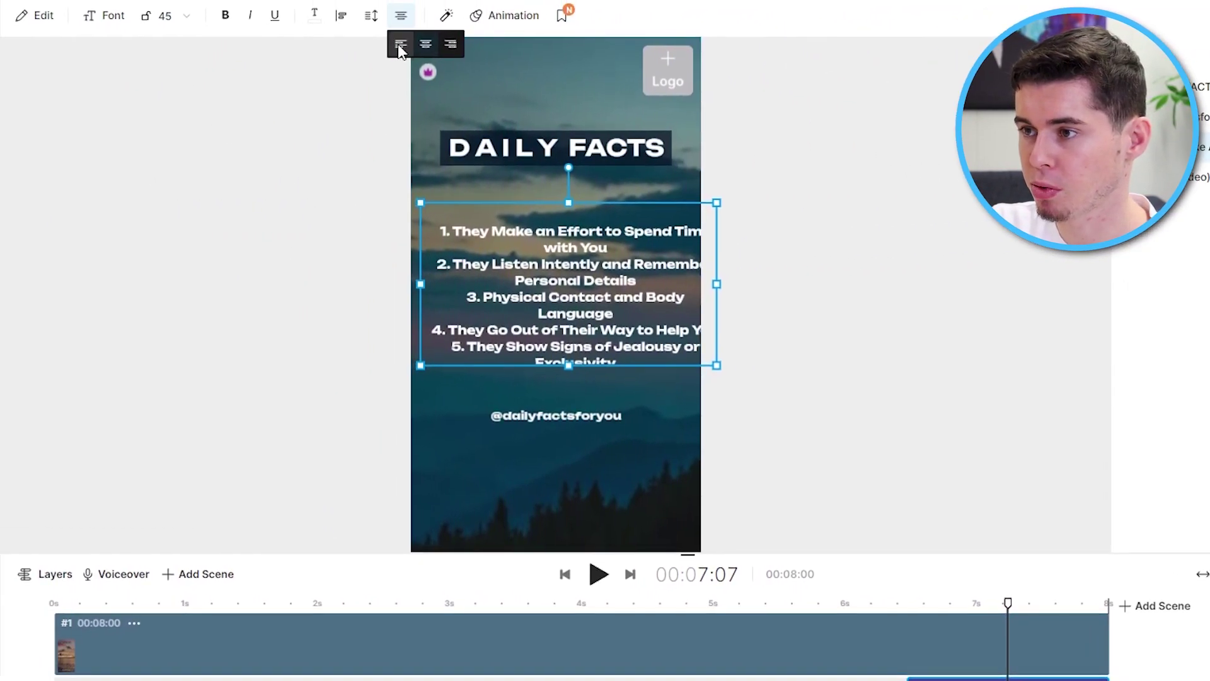
# - Left-align the list at font size 40 and resize its box to fit inside the frame
pyautogui.click(401, 47)
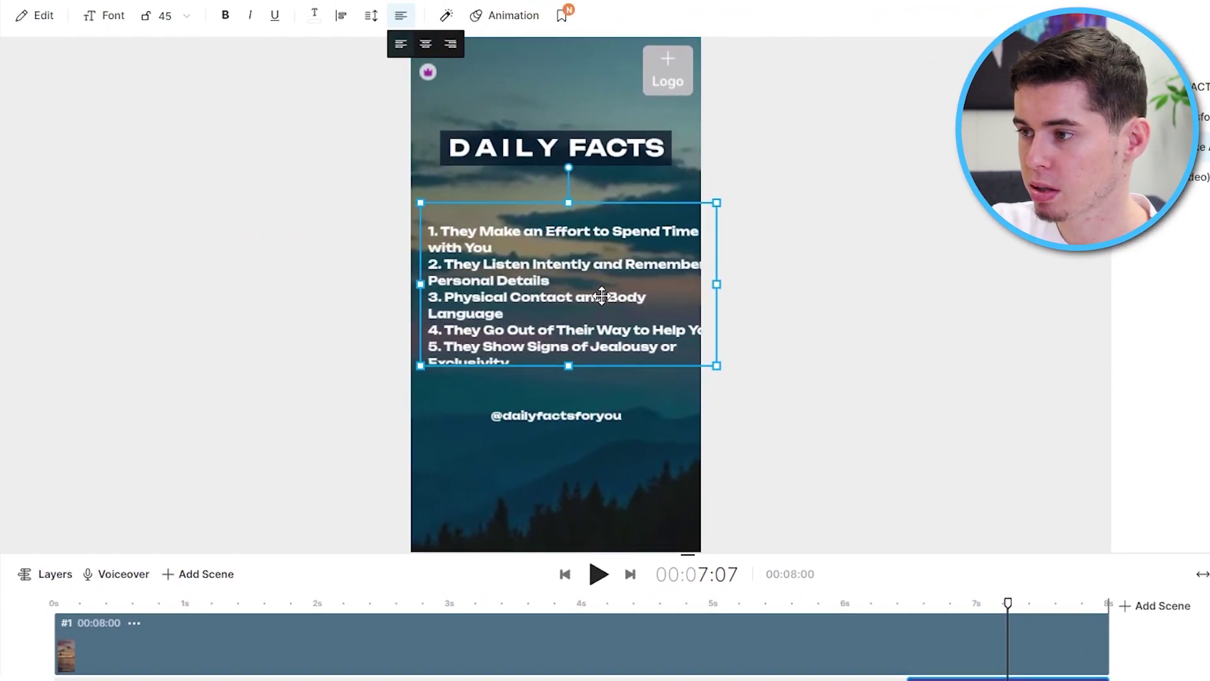
pyautogui.click(426, 44)
pyautogui.click(401, 43)
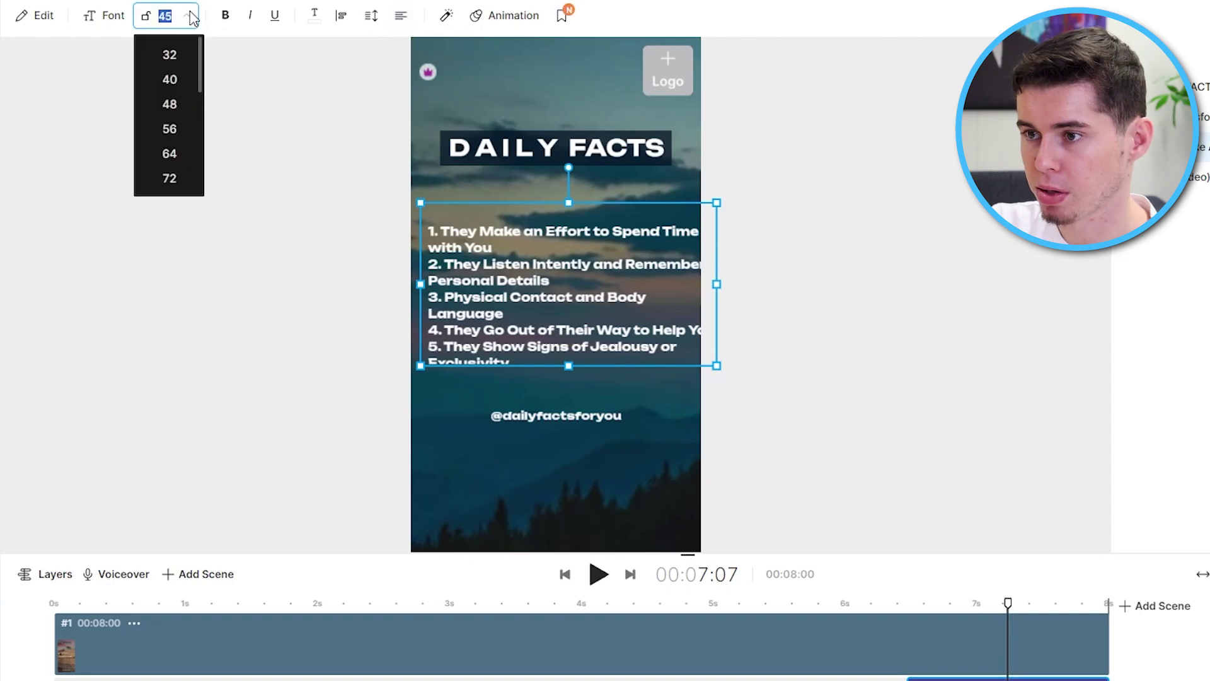
pyautogui.click(169, 79)
pyautogui.moveTo(571, 278); pyautogui.dragTo(586, 299)
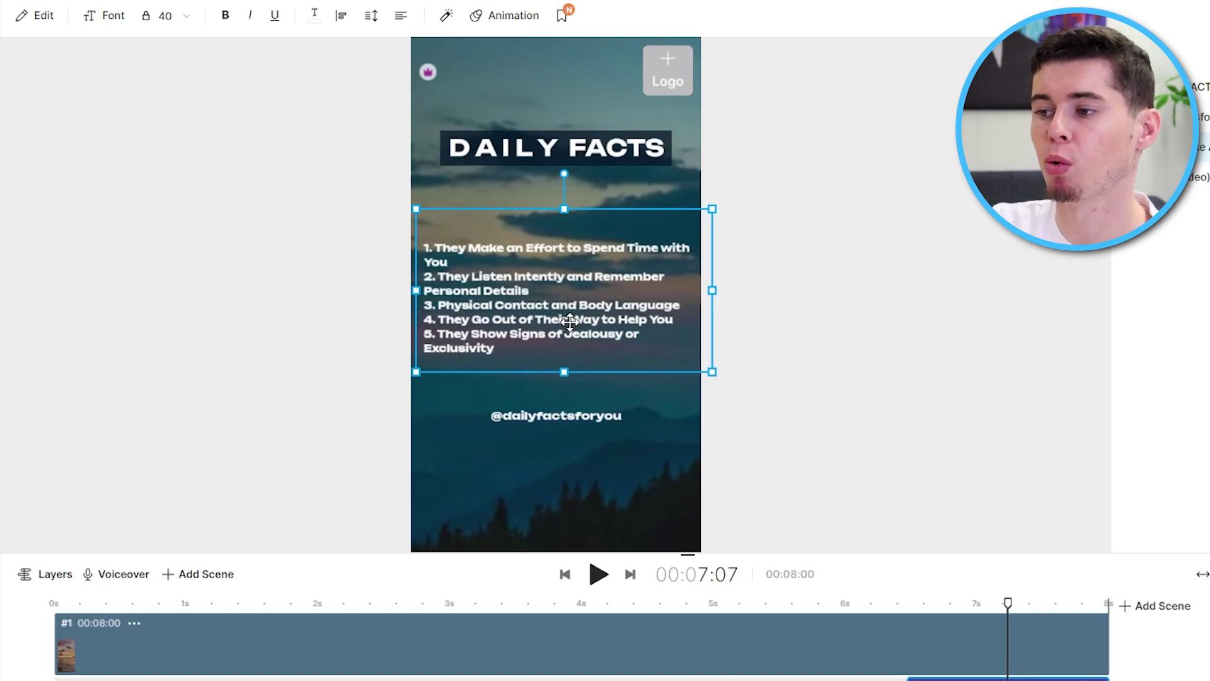
pyautogui.moveTo(714, 290); pyautogui.dragTo(700, 291)
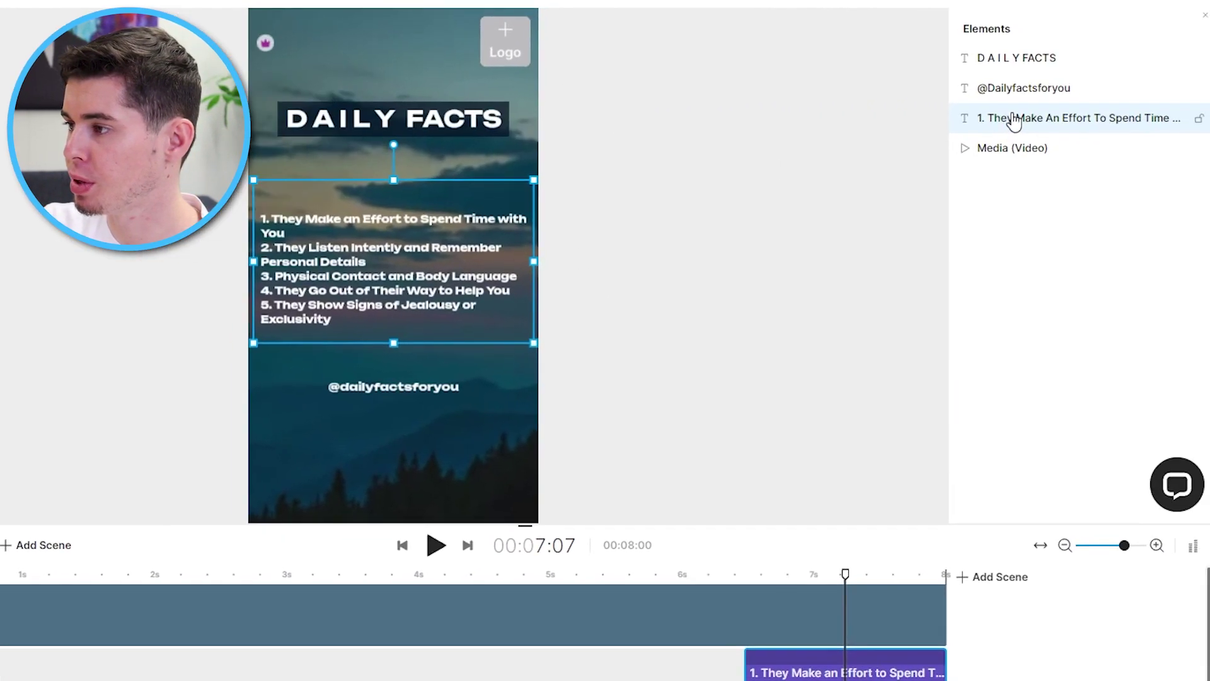
# - Delete signs 2 through 5, leaving only '1. They Make an Effort to Spend Time with You'
pyautogui.click(1070, 120)
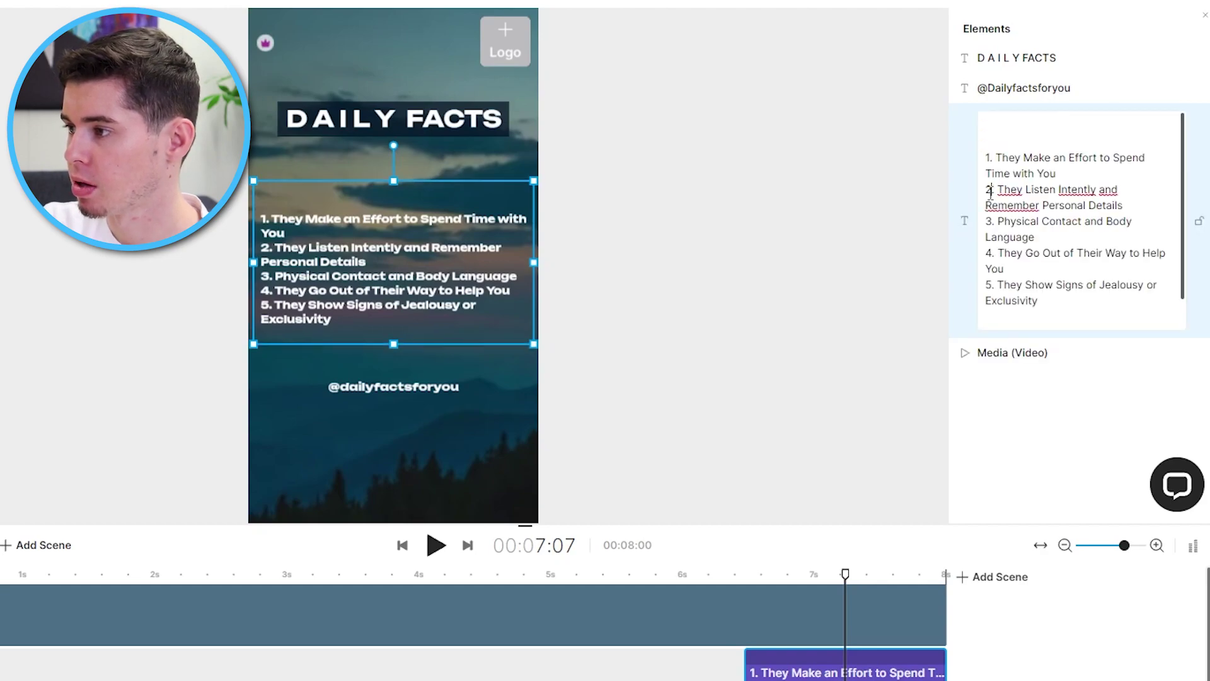
pyautogui.moveTo(991, 190); pyautogui.dragTo(1111, 301)
pyautogui.press('BackSpace')
pyautogui.press('BackSpace')
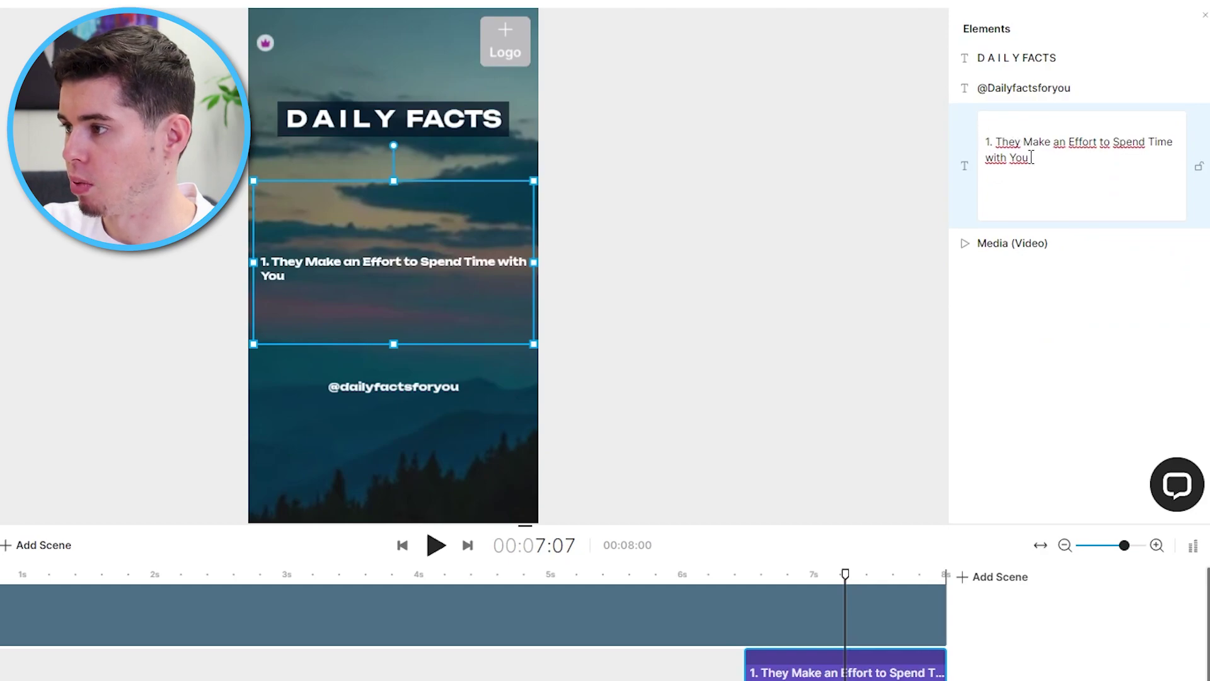
pyautogui.click(987, 141)
pyautogui.press('Return')
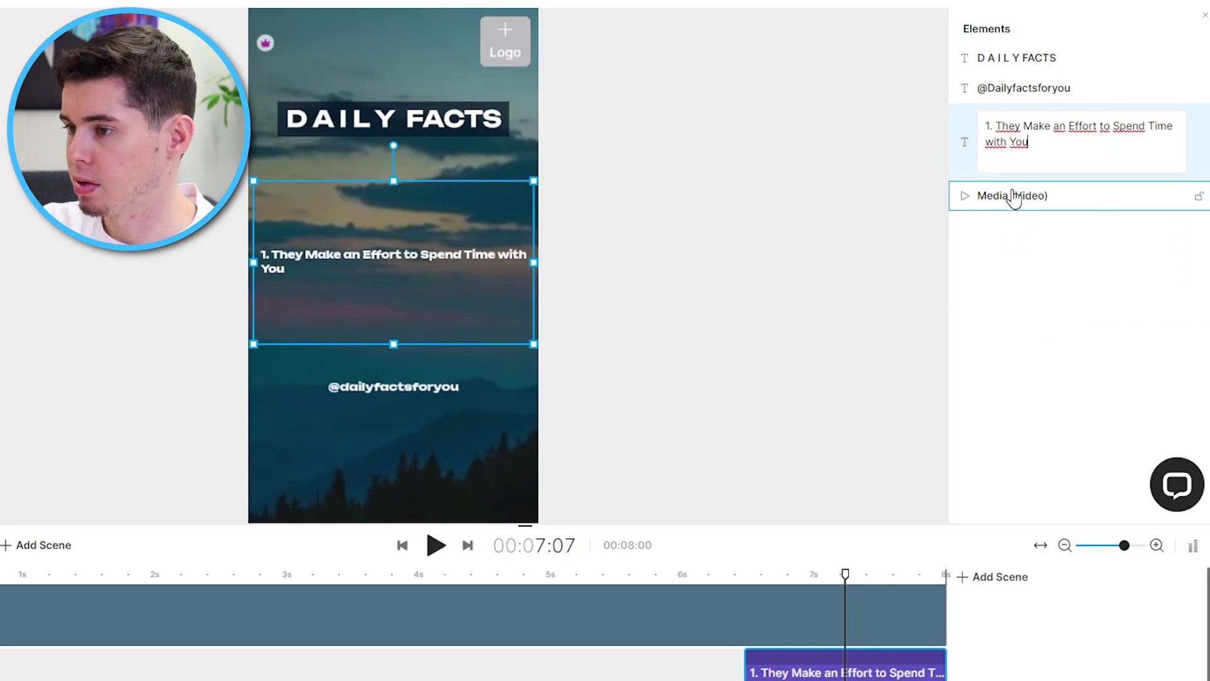
pyautogui.click(586, 254)
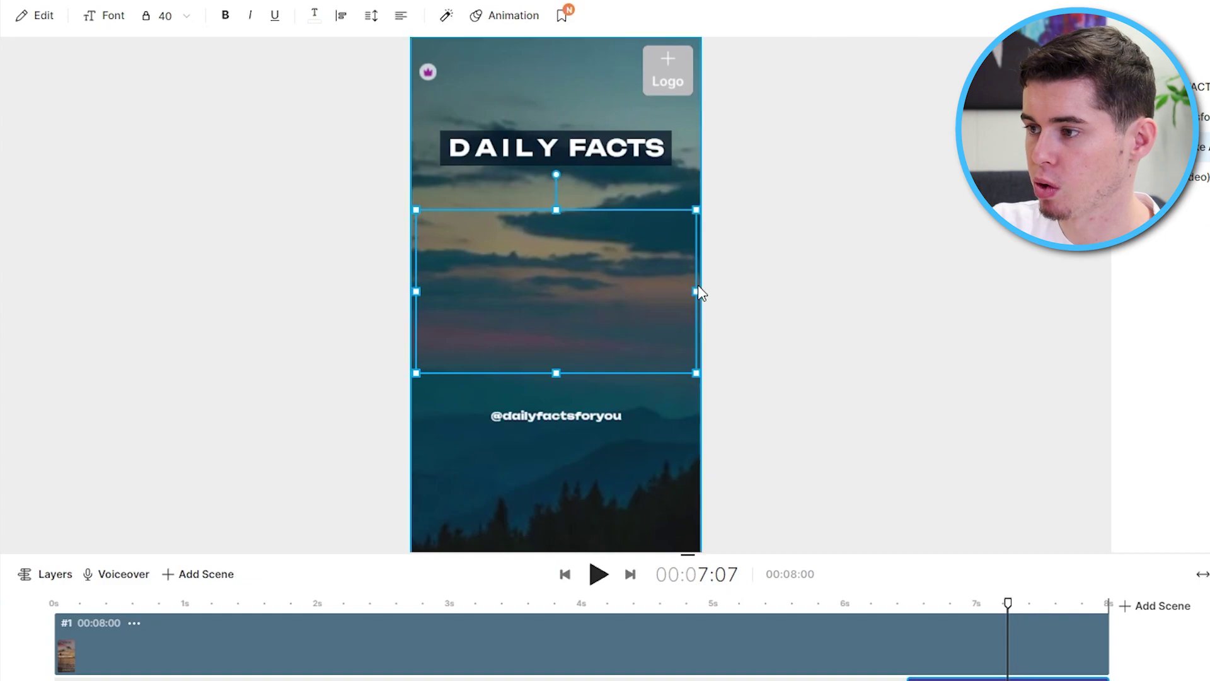
# - Narrow and recentre the caption box, set the text to size 64, then widen the box
pyautogui.moveTo(697, 292); pyautogui.dragTo(610, 278)
pyautogui.moveTo(549, 321); pyautogui.dragTo(586, 316)
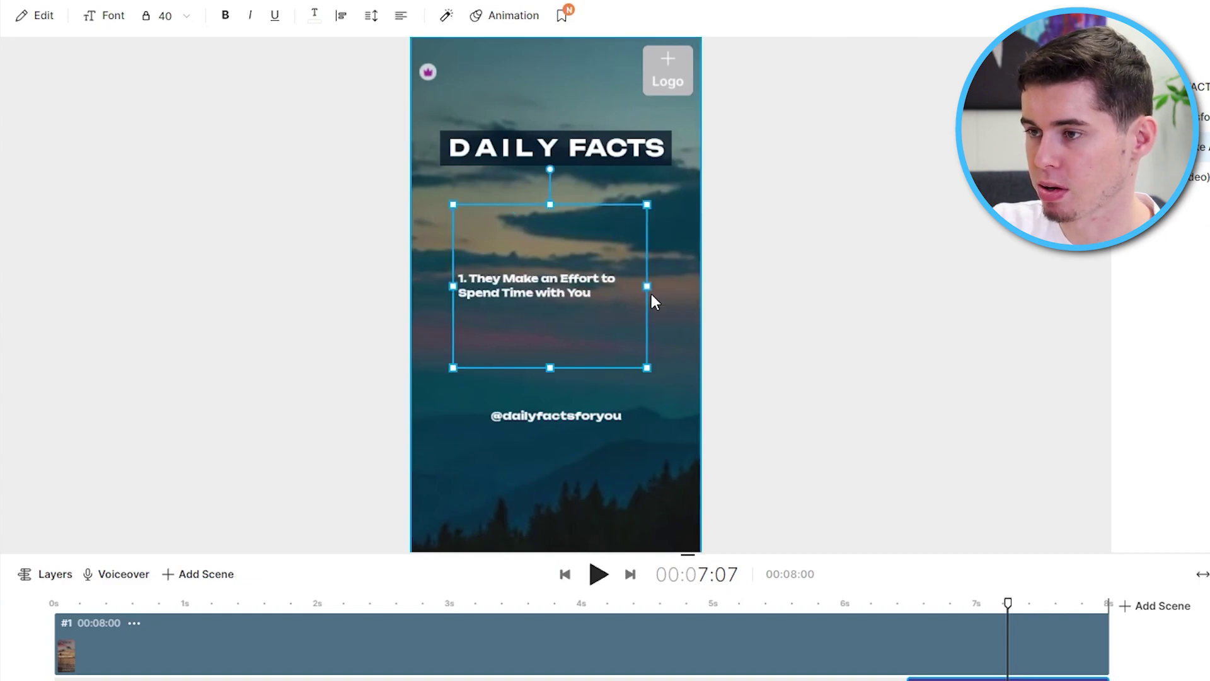
pyautogui.click(197, 19)
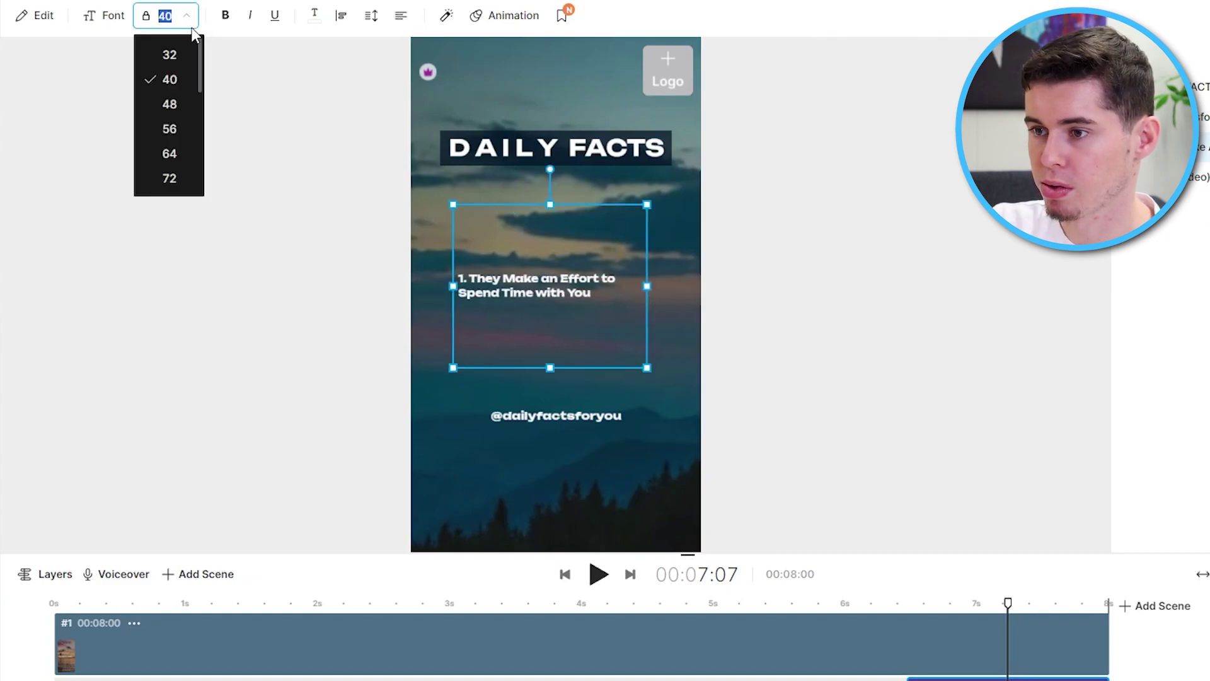
pyautogui.click(167, 151)
pyautogui.moveTo(647, 286)
pyautogui.mouseDown()
pyautogui.moveTo(715, 305)
pyautogui.moveTo(627, 295)
pyautogui.moveTo(648, 292)
pyautogui.mouseUp()
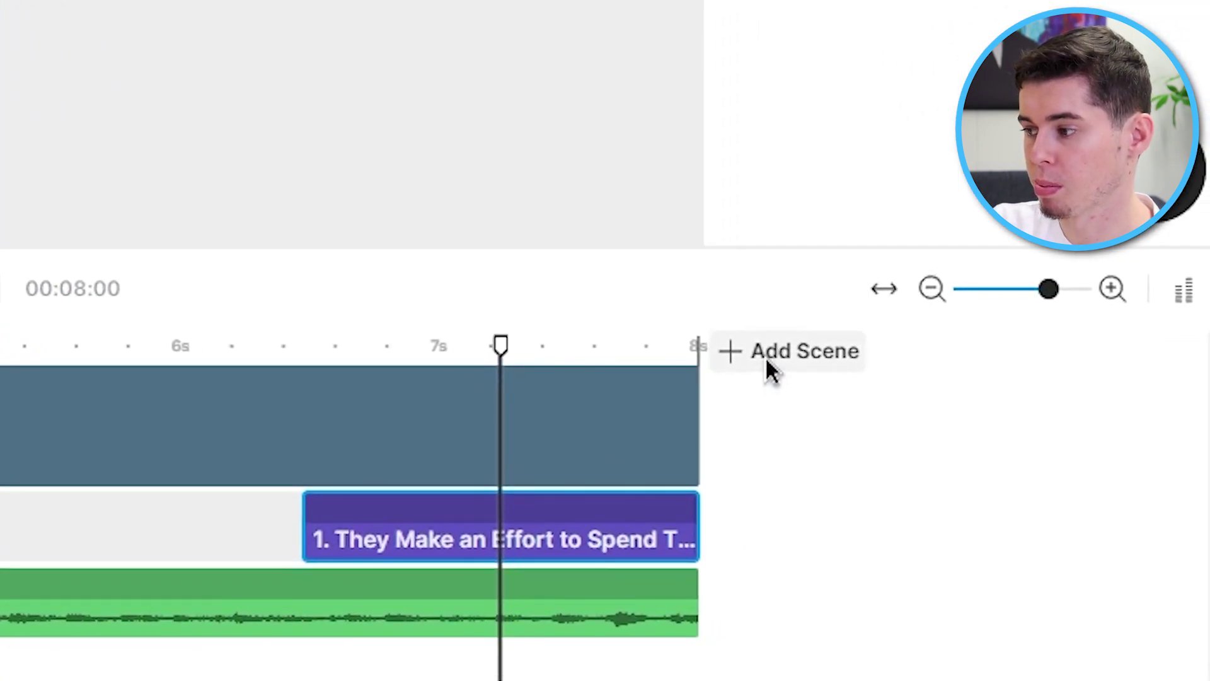
# - Insert the sunset 'In relationships…' scene from the current template as scene #2
pyautogui.click(766, 357)
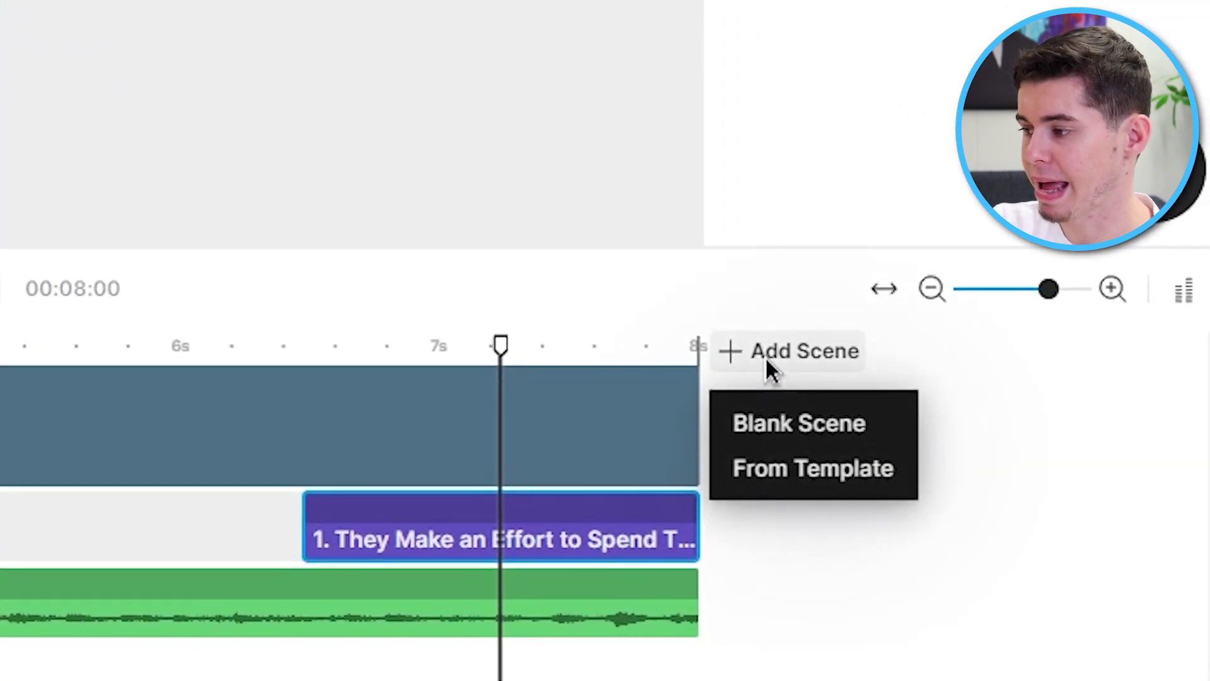
pyautogui.click(780, 474)
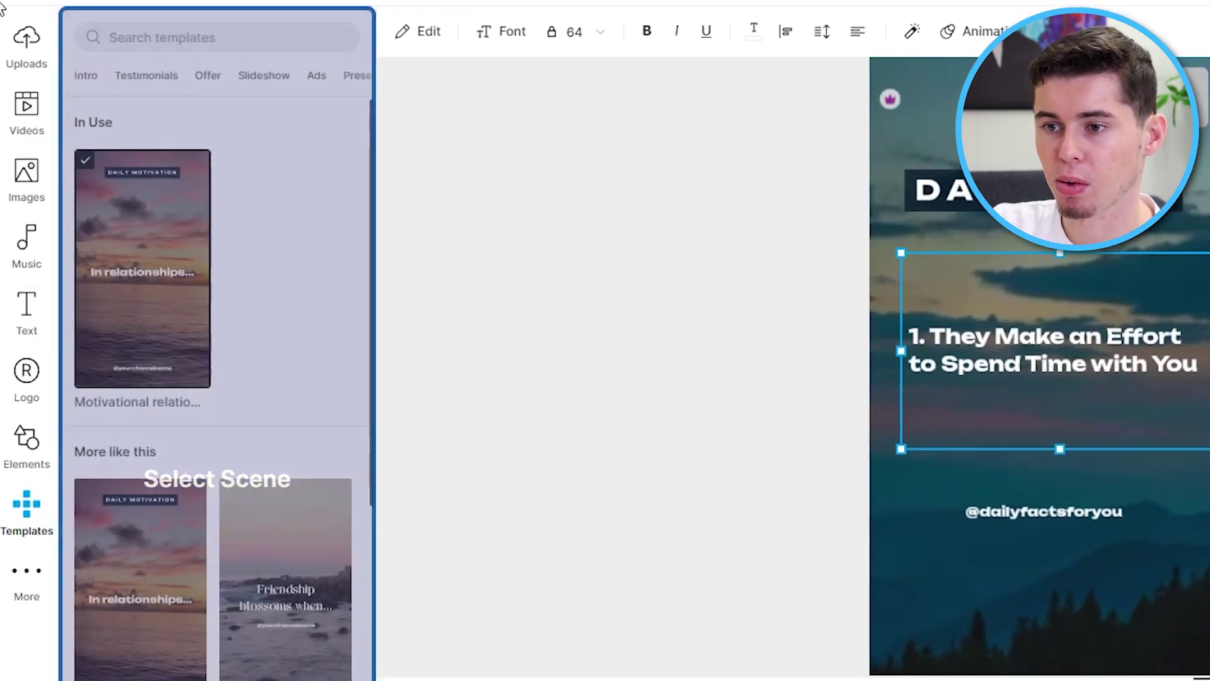
pyautogui.click(153, 281)
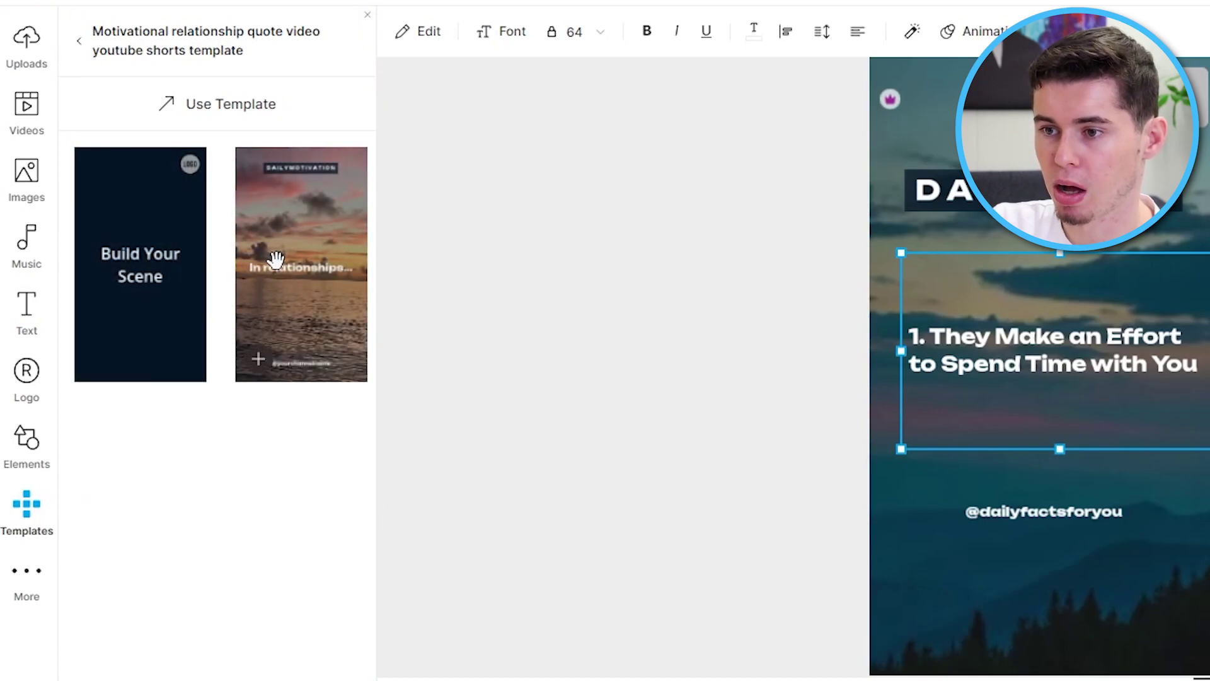
pyautogui.click(272, 261)
pyautogui.click(260, 371)
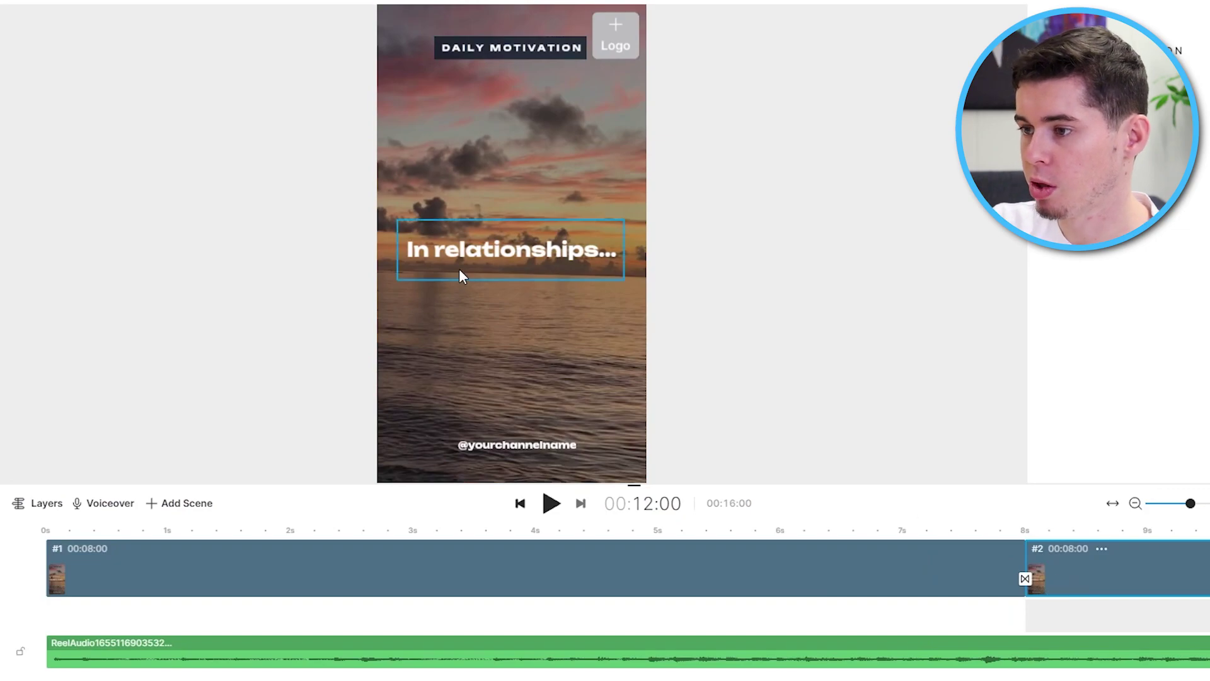
# - Replace the 'In relationships…' caption with the second sign copied from the doc
pyautogui.click(516, 270)
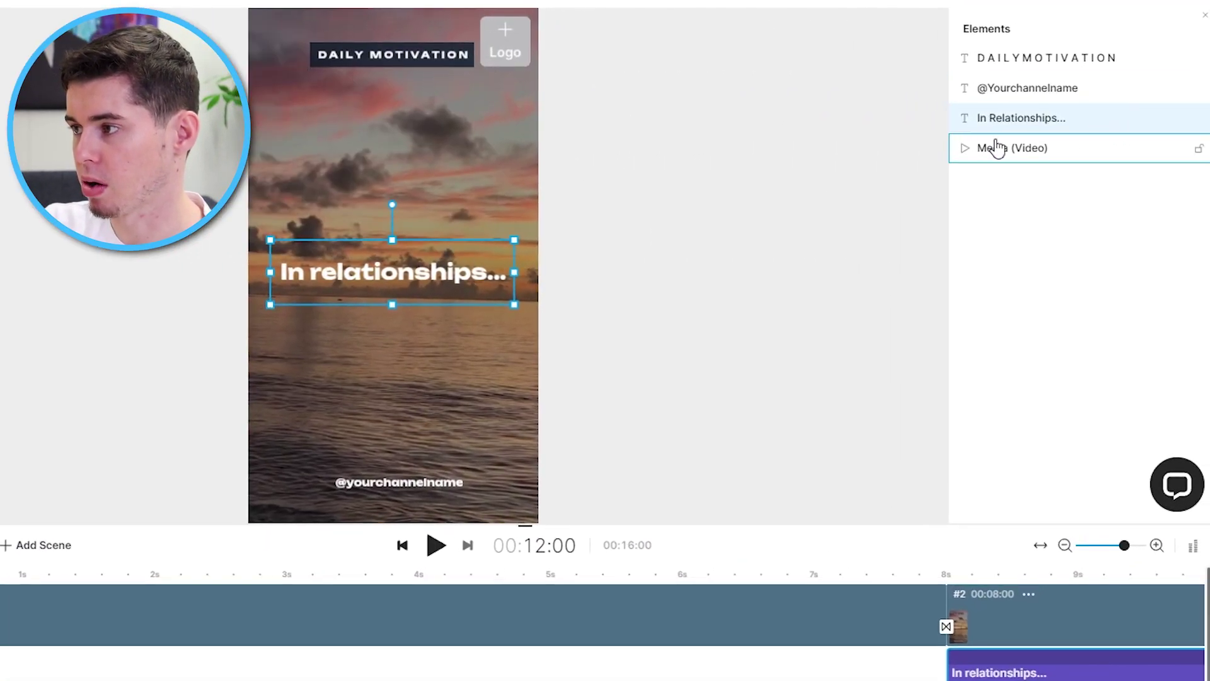
pyautogui.click(1053, 88)
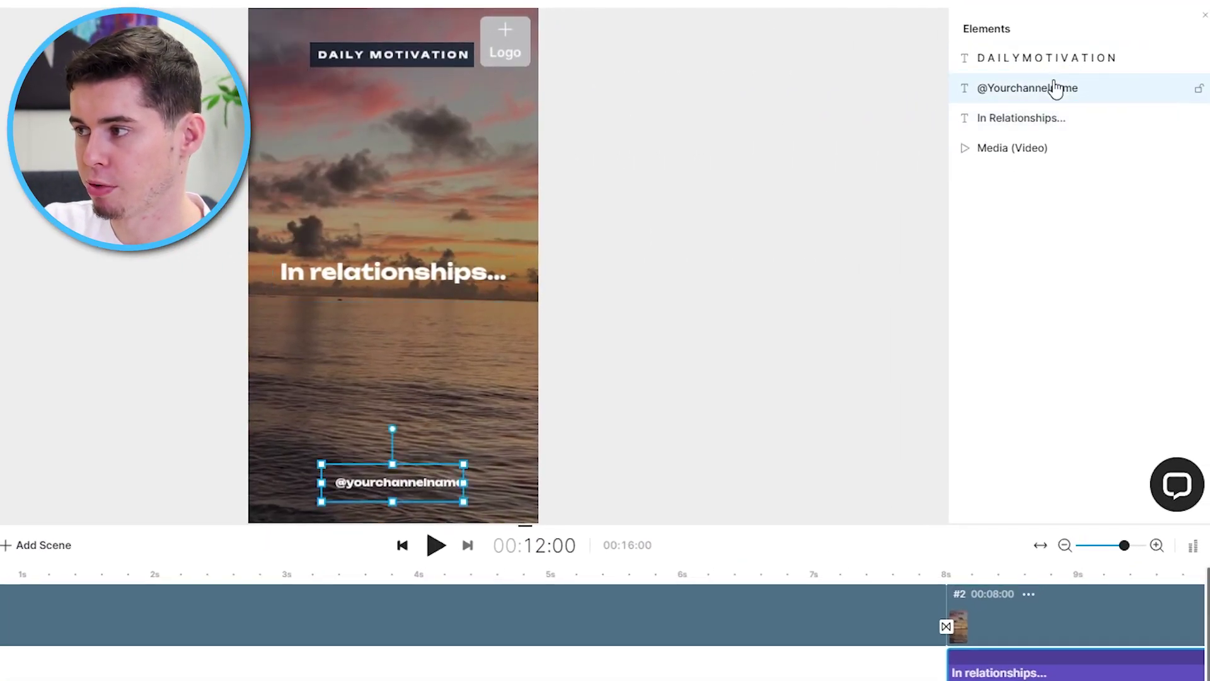
pyautogui.click(1053, 69)
pyautogui.click(1020, 154)
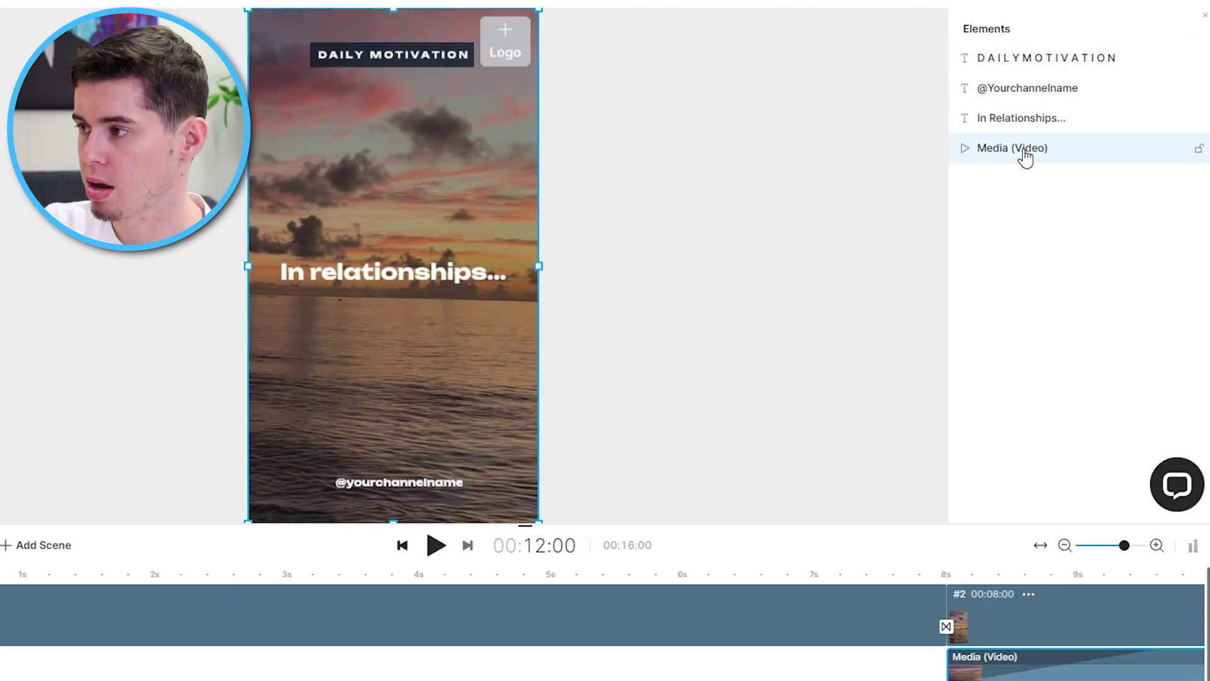
pyautogui.click(1033, 128)
pyautogui.doubleClick(1080, 126)
pyautogui.moveTo(1081, 123); pyautogui.dragTo(965, 120)
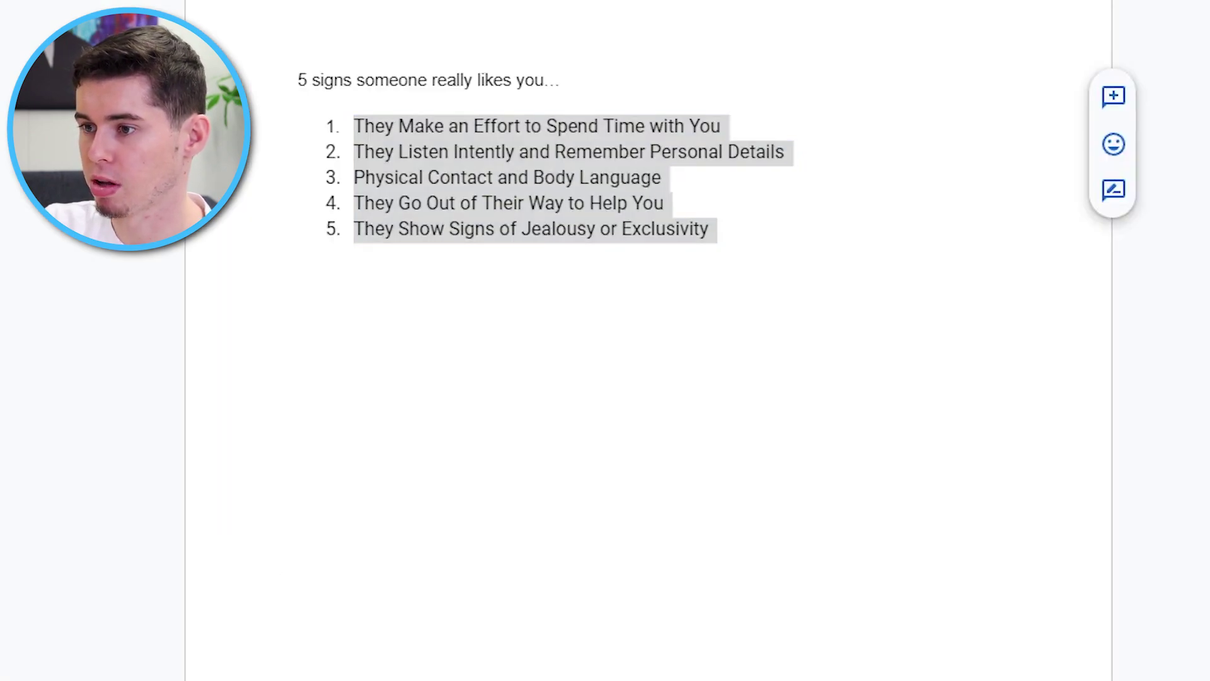
pyautogui.moveTo(355, 151); pyautogui.dragTo(823, 150)
pyautogui.hotkey('ctrl', 'c')
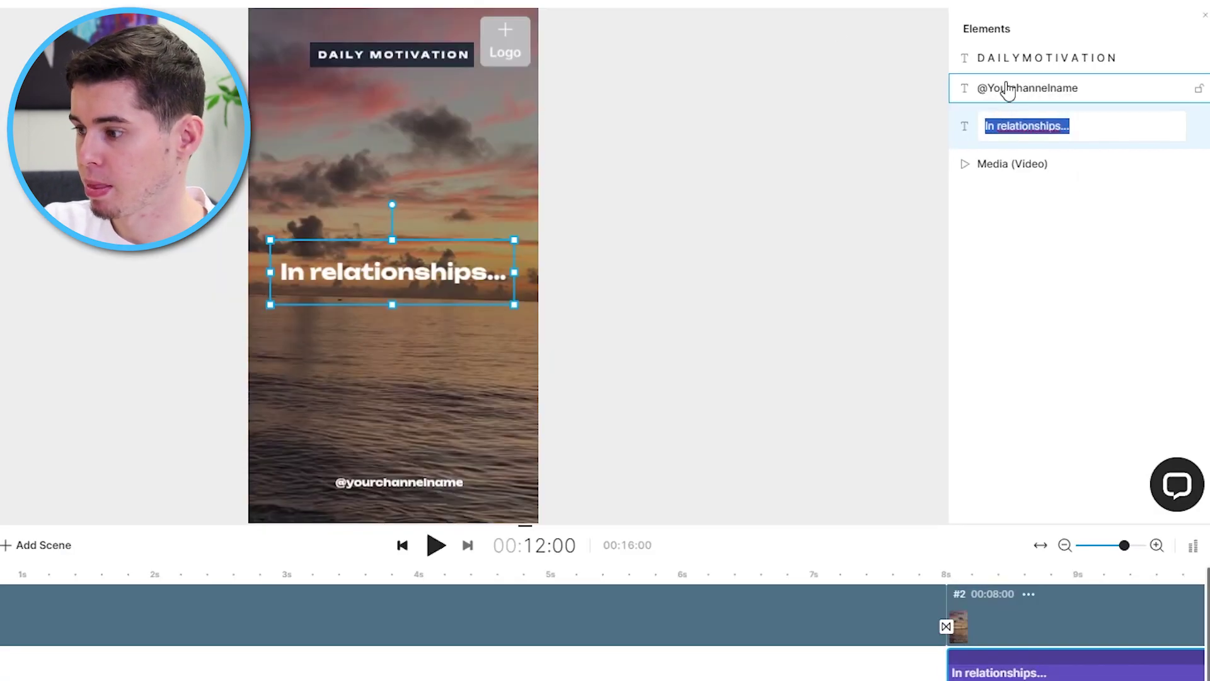
pyautogui.hotkey('ctrl', 'v')
pyautogui.press('BackSpace')
# - Prefix the caption with '2. ' and move it higher on the frame
pyautogui.click(988, 142)
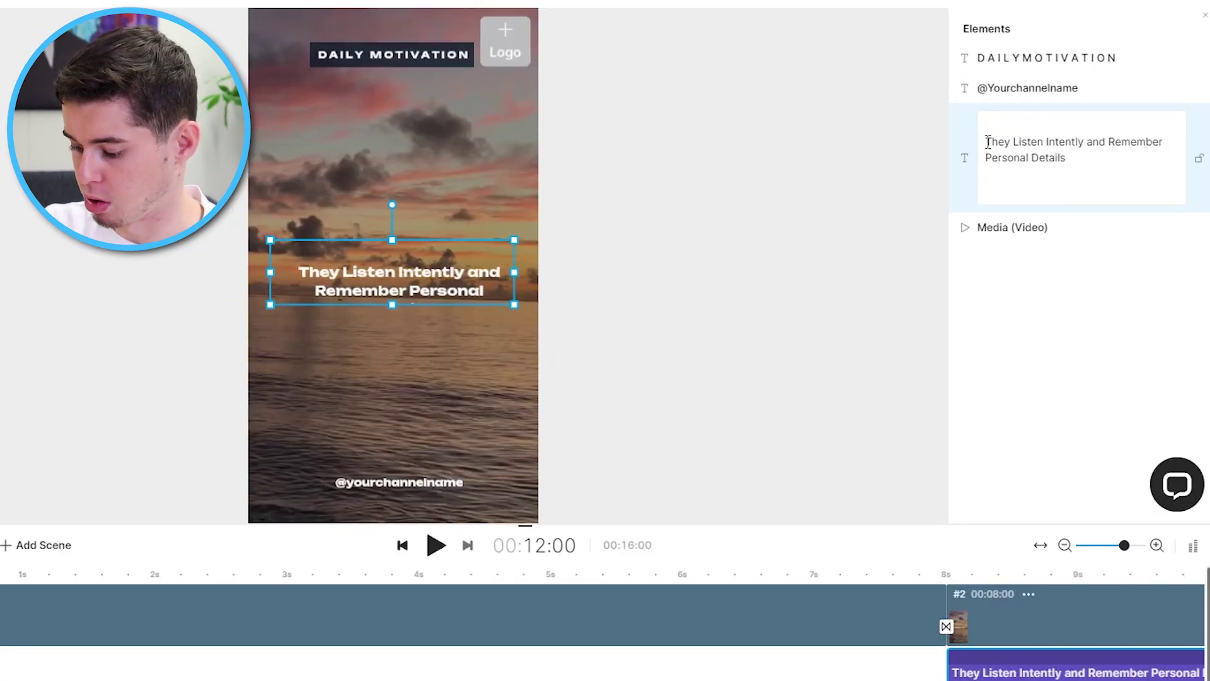
pyautogui.write('2.')
pyautogui.moveTo(429, 273); pyautogui.dragTo(430, 251)
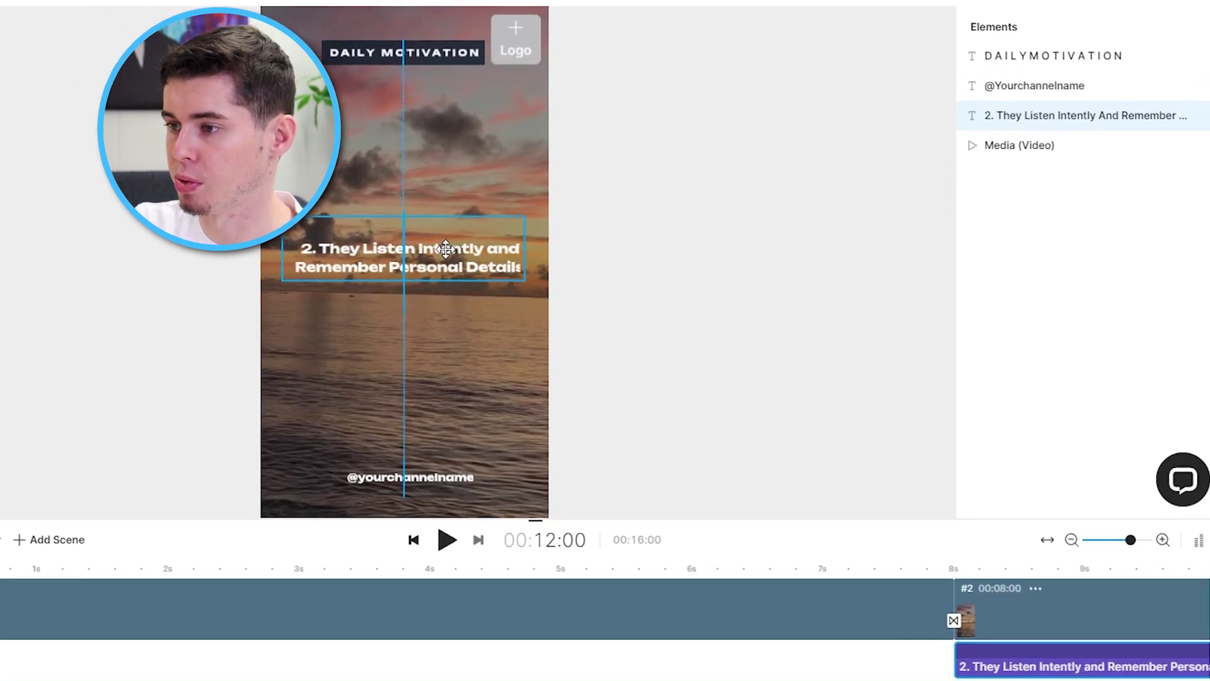
pyautogui.click(524, 222)
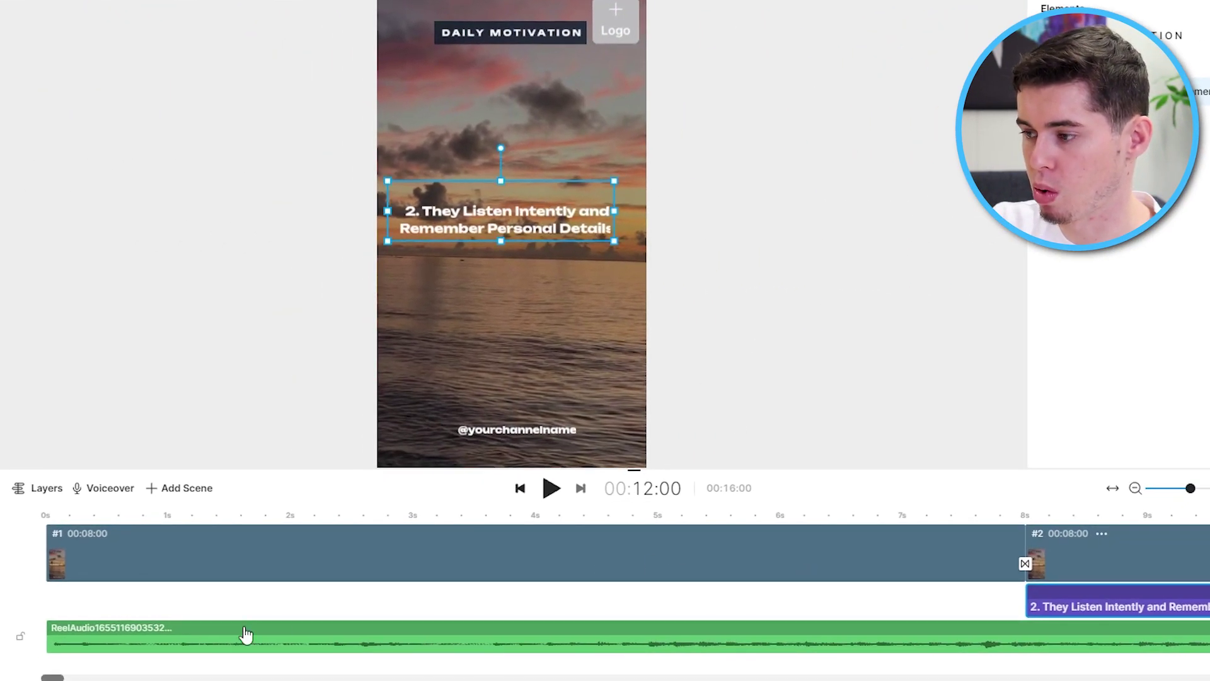
pyautogui.click(551, 490)
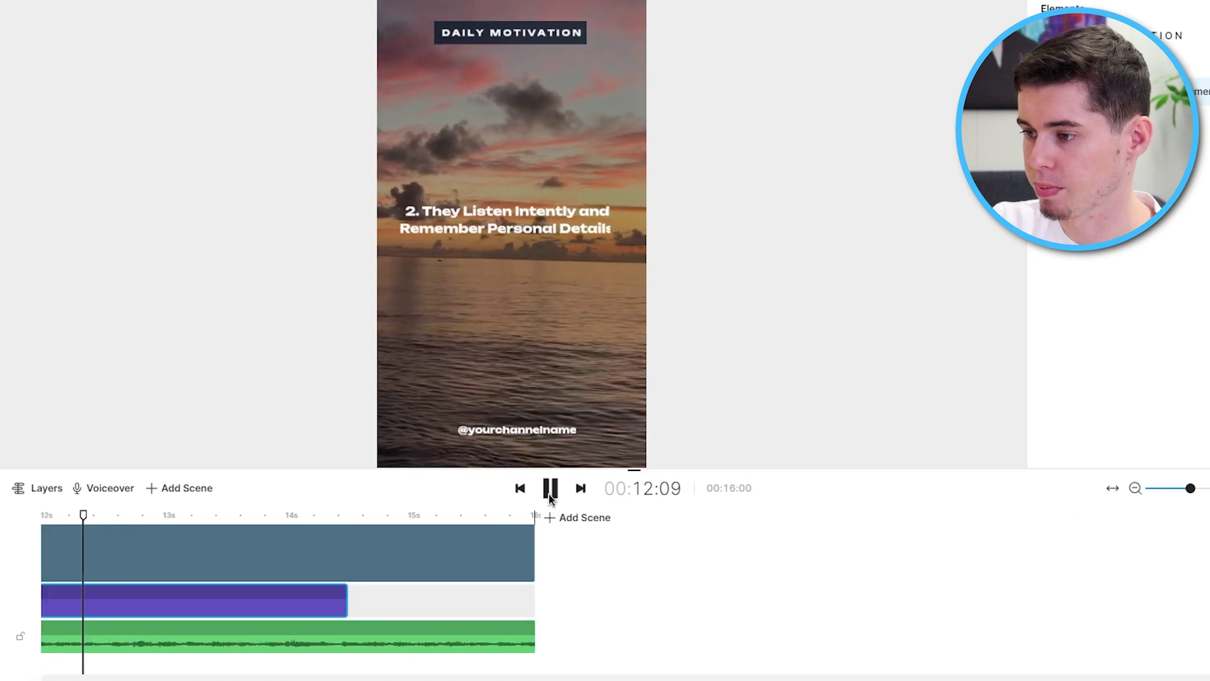
pyautogui.click(551, 491)
pyautogui.moveTo(123, 678); pyautogui.dragTo(34, 677)
pyautogui.click(910, 577)
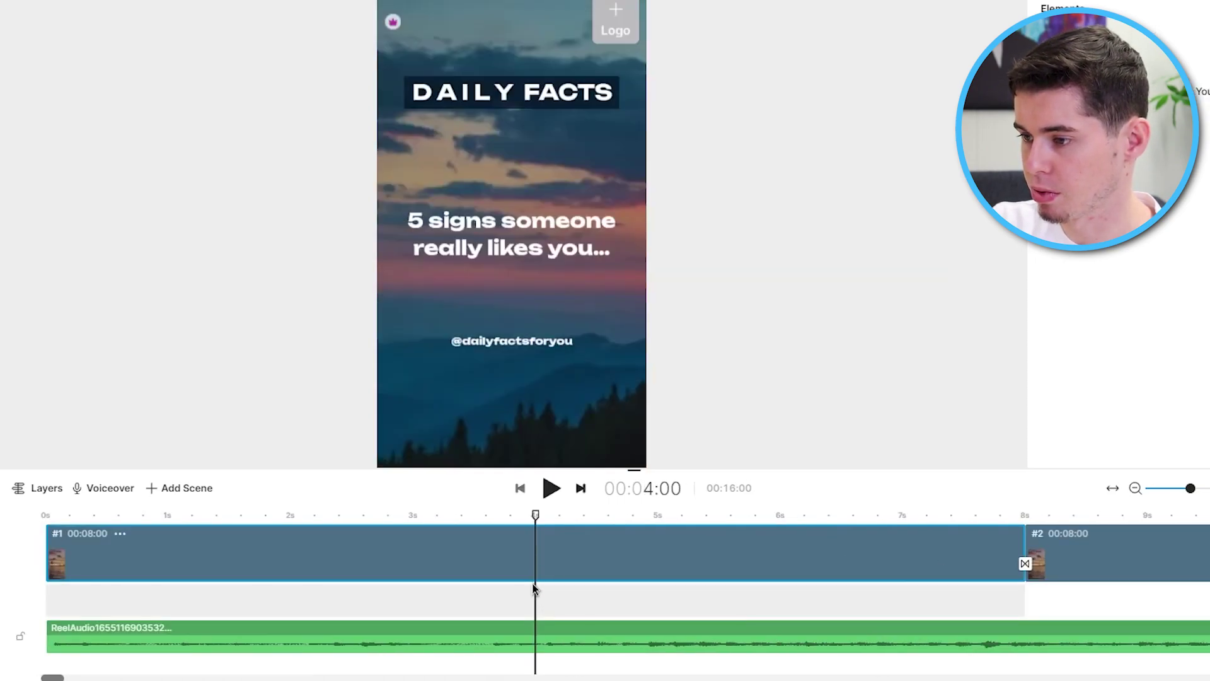
pyautogui.moveTo(535, 522); pyautogui.dragTo(1091, 516)
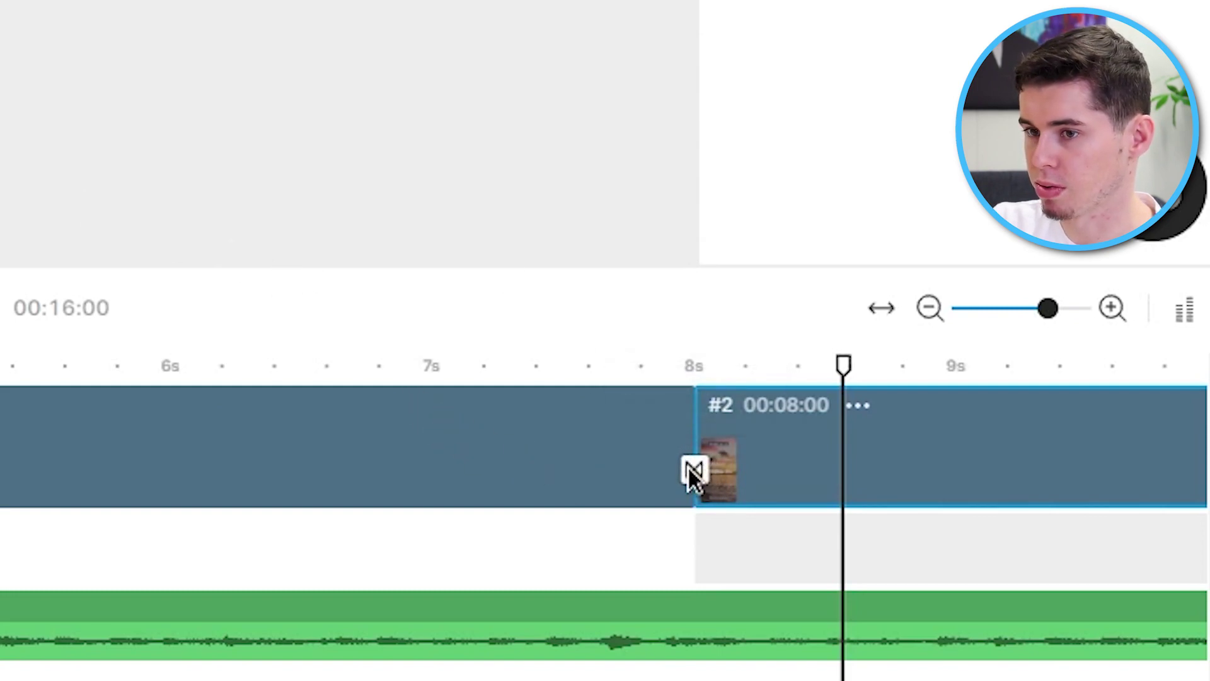
pyautogui.click(692, 472)
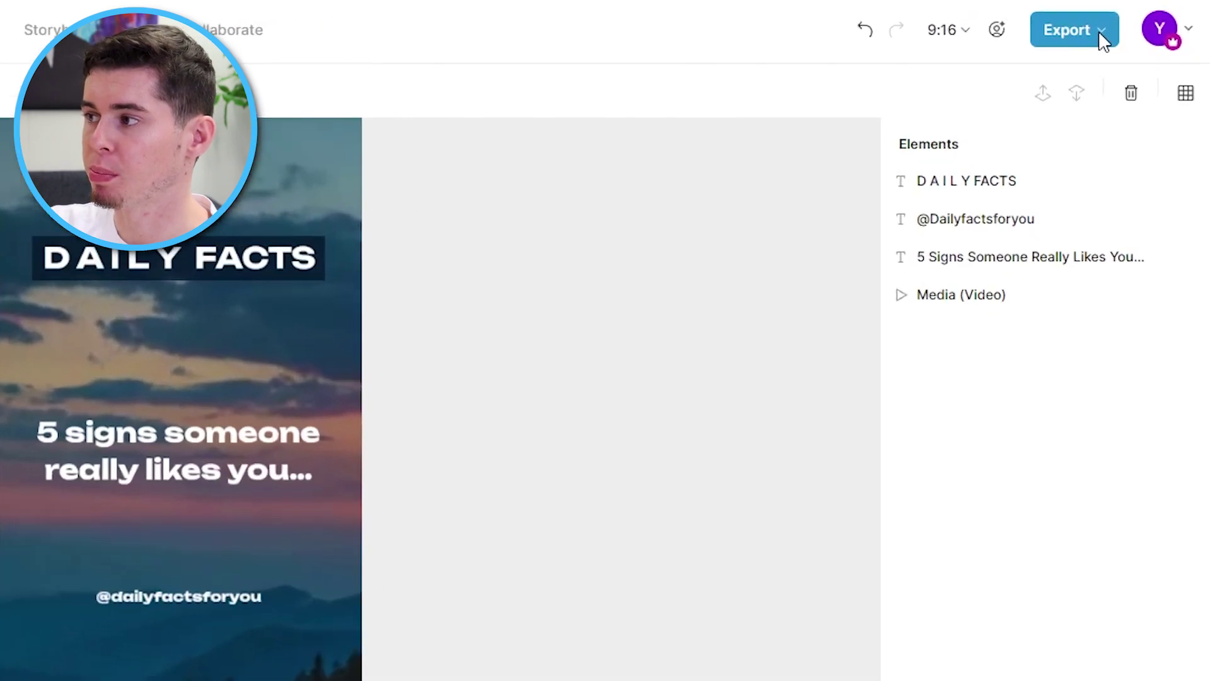
# - Export the vertical Short at 1080p Full HD quality
pyautogui.click(1128, 24)
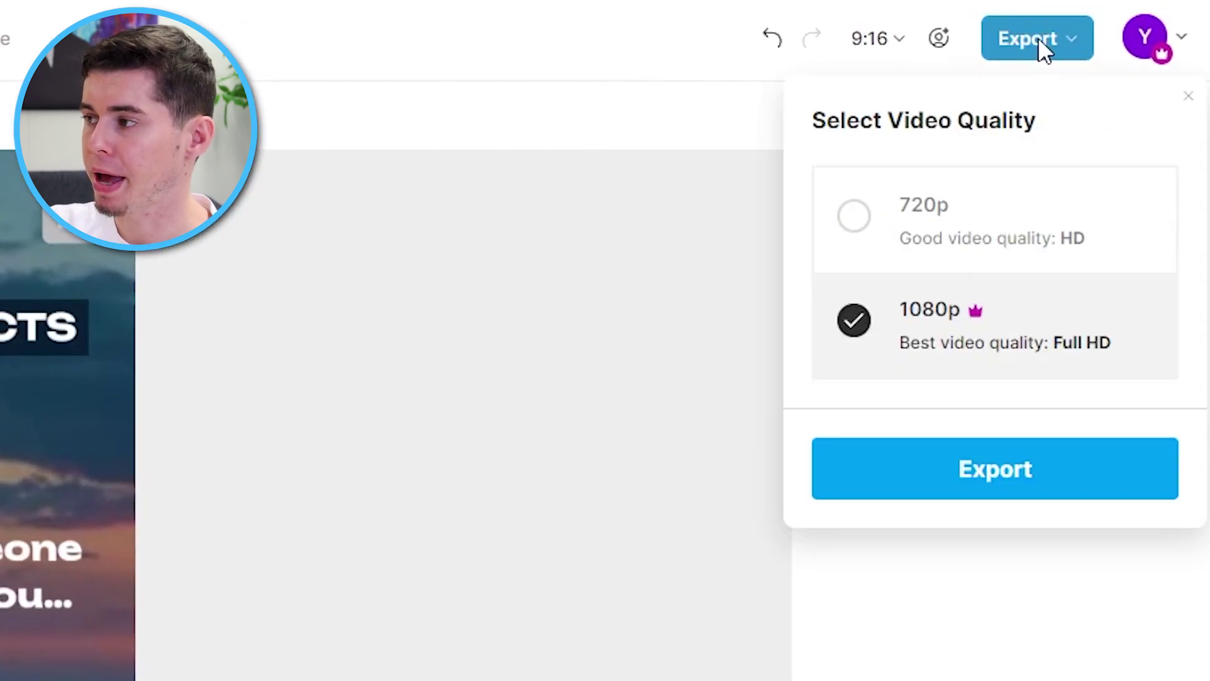
pyautogui.click(1039, 470)
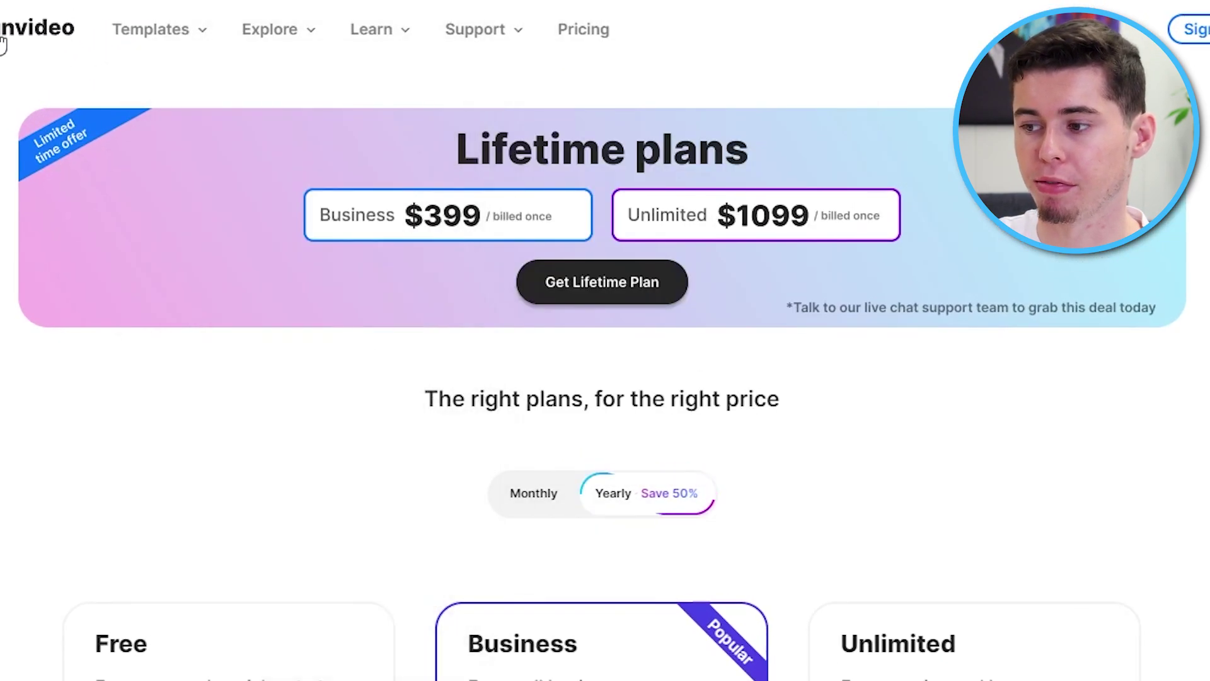
# - Compare Business and Unlimited prices under monthly and yearly billing, noting Business's 60 HD exports, ending on yearly
pyautogui.scroll(-5, 651, 296)
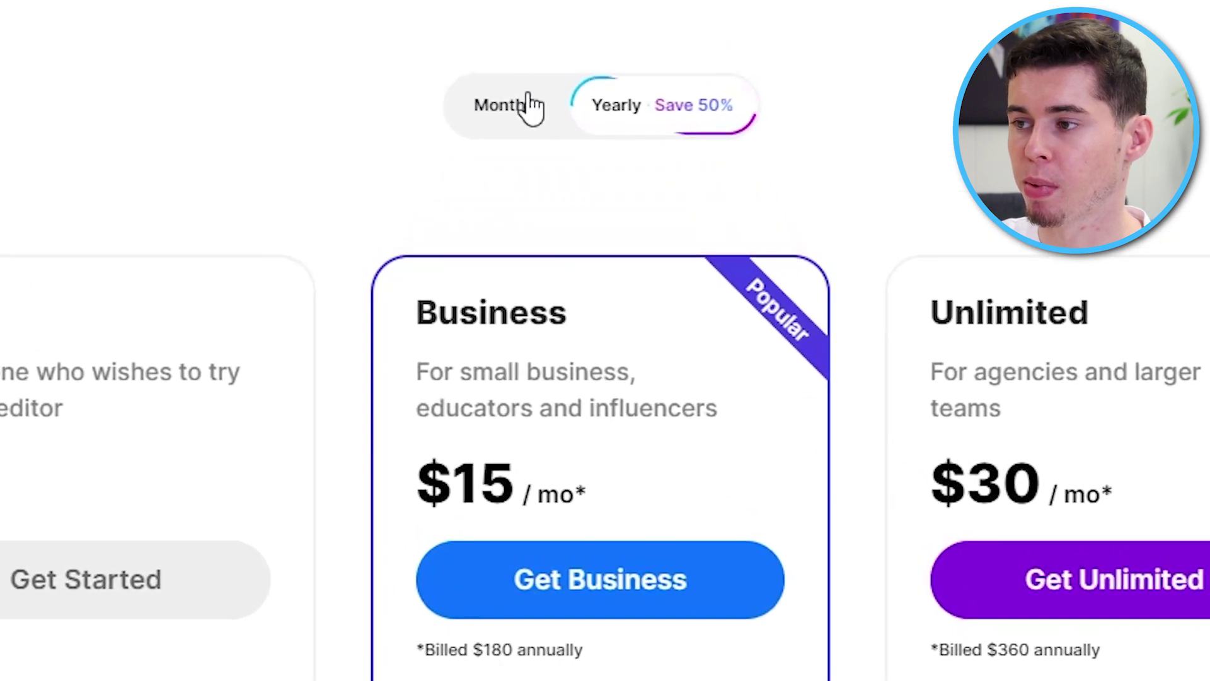
pyautogui.click(552, 41)
pyautogui.click(681, 41)
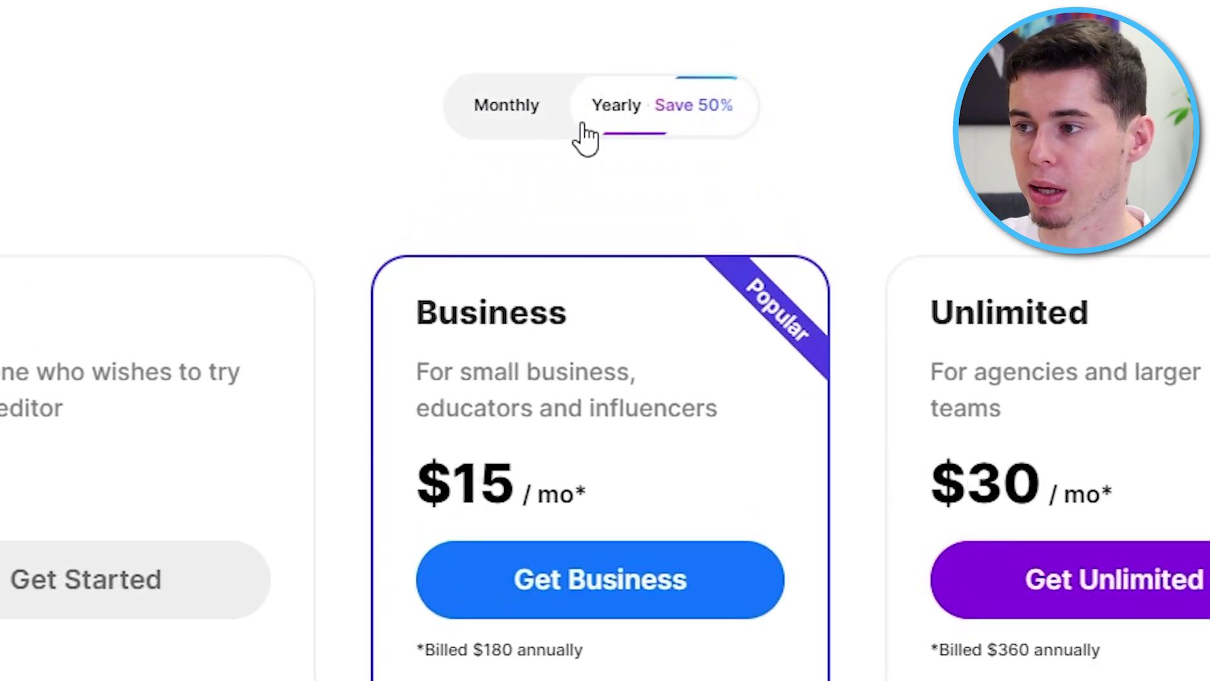
pyautogui.click(514, 112)
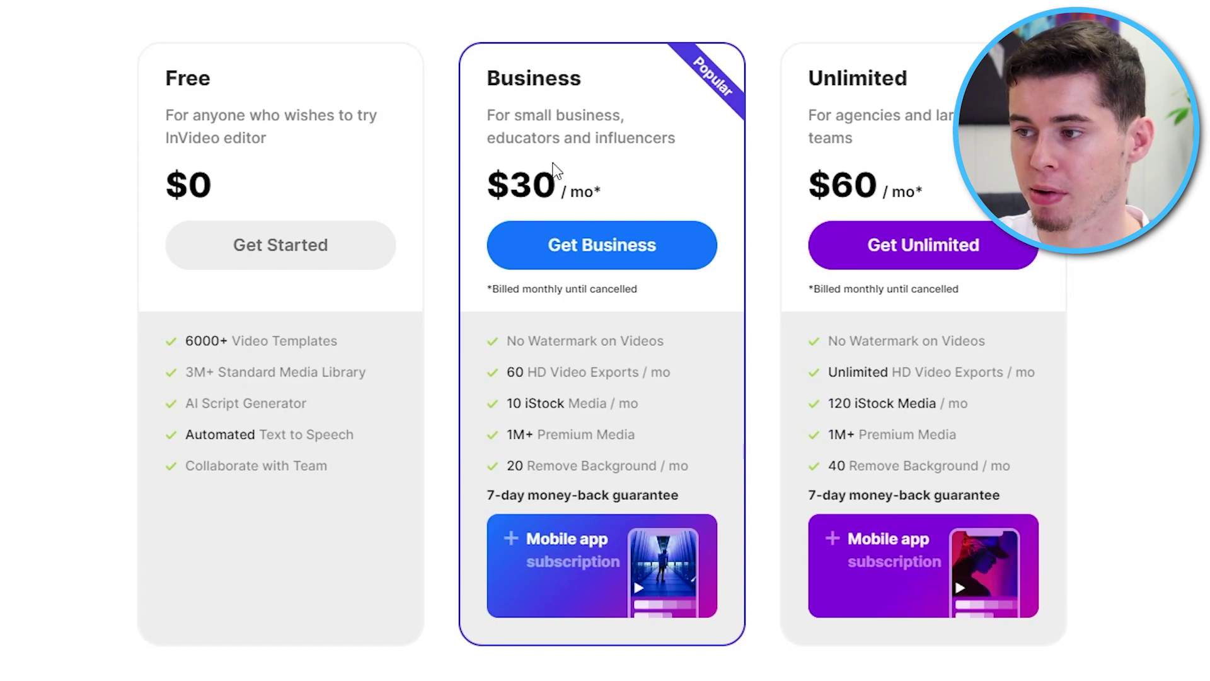
pyautogui.moveTo(514, 373); pyautogui.dragTo(615, 365)
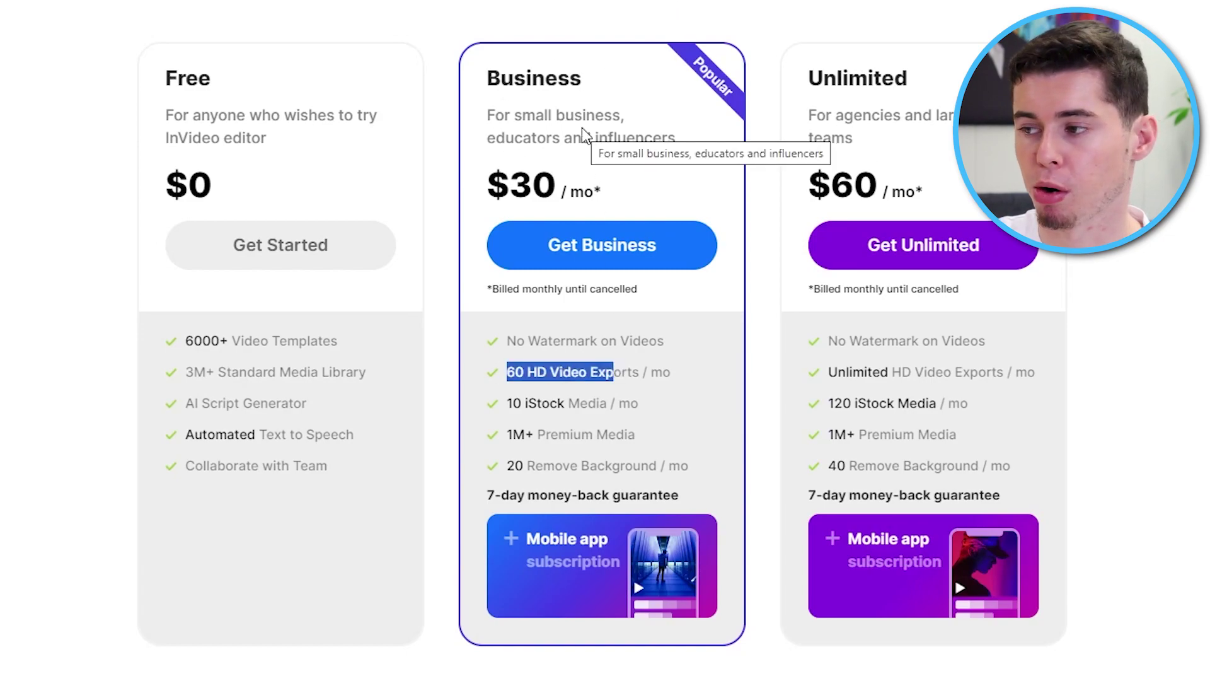
pyautogui.click(921, 396)
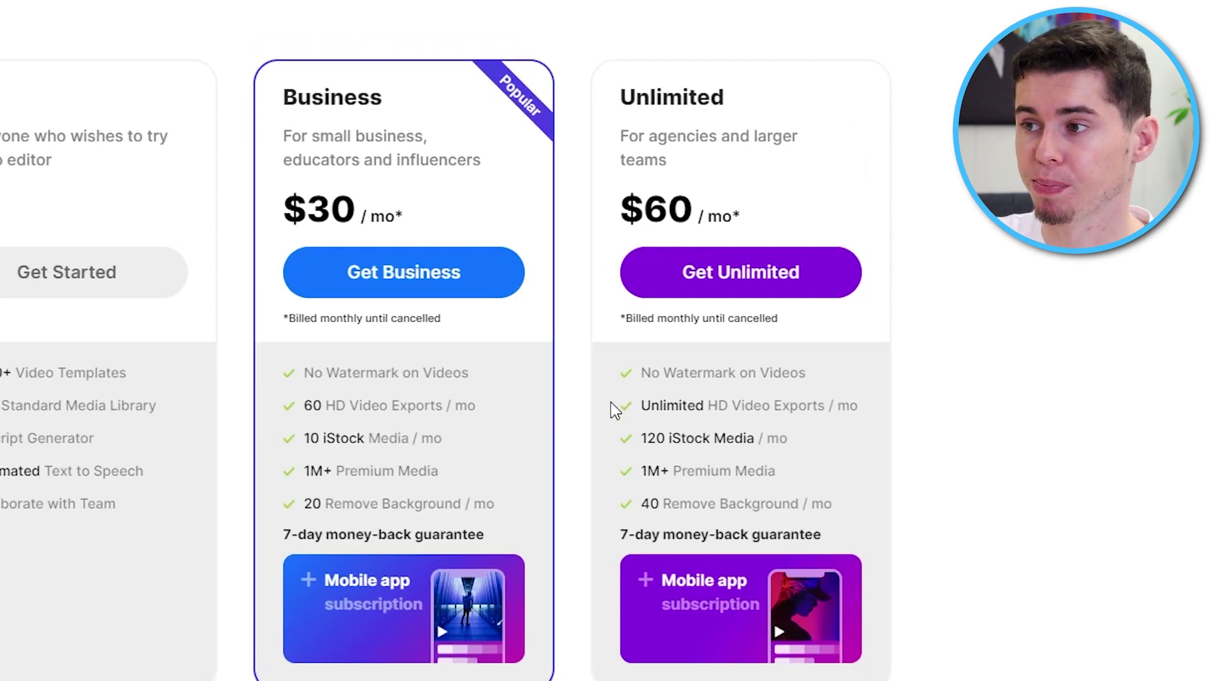
pyautogui.click(670, 100)
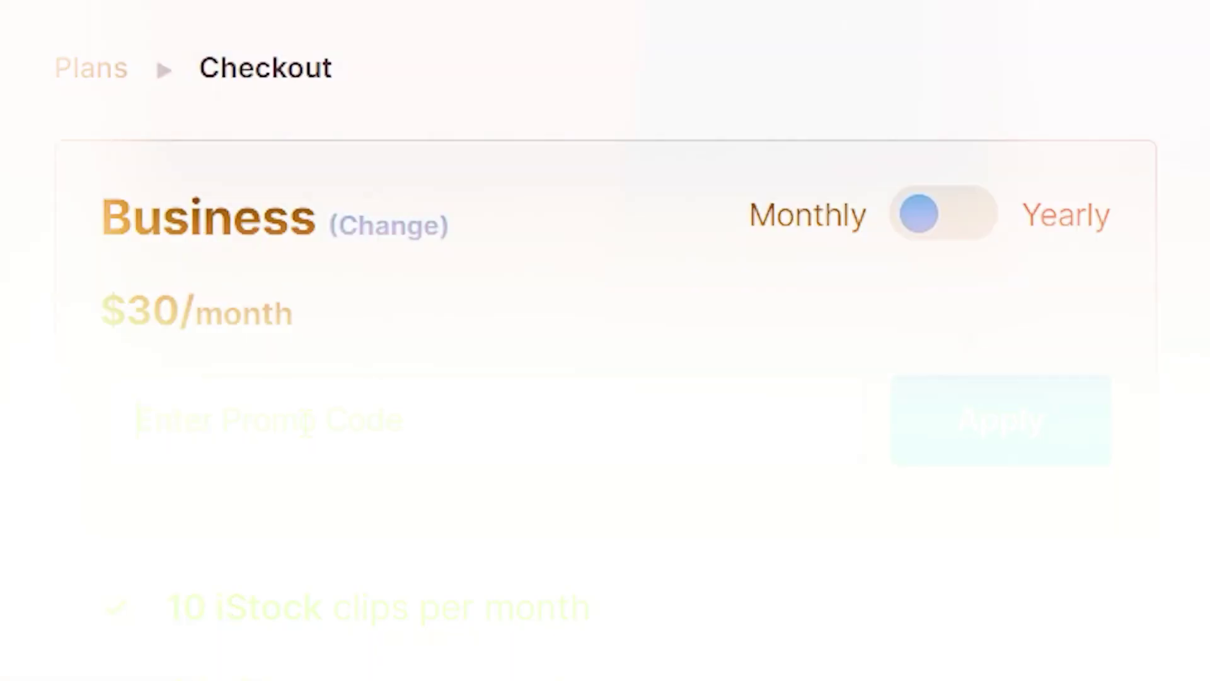
# - Apply coupon YVH25 to drop the Business plan from $30 to $22.5/month
pyautogui.write('YVH25')
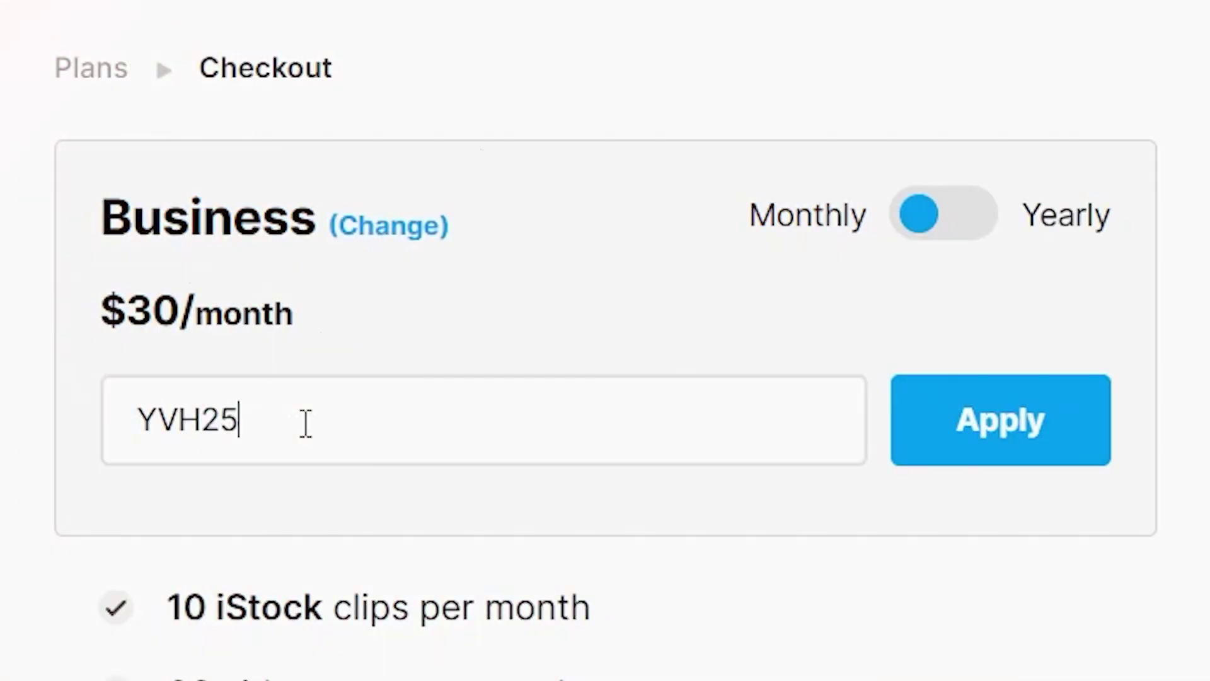
pyautogui.click(1026, 431)
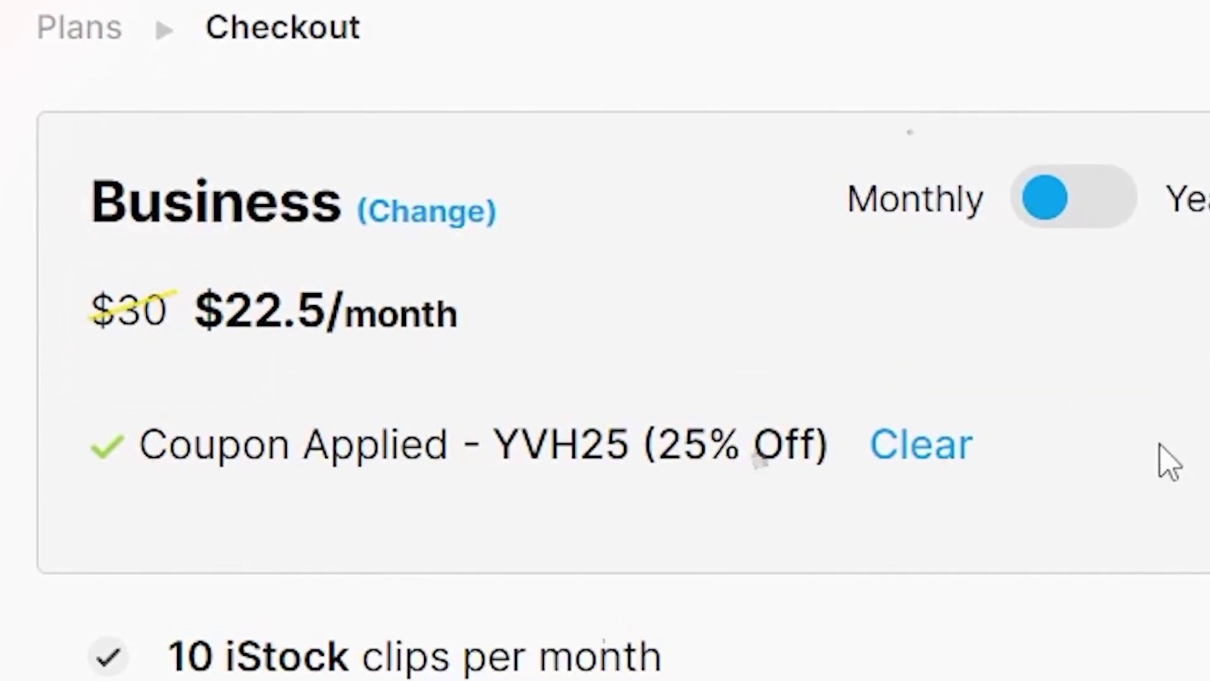
pyautogui.moveTo(943, 488); pyautogui.dragTo(537, 470)
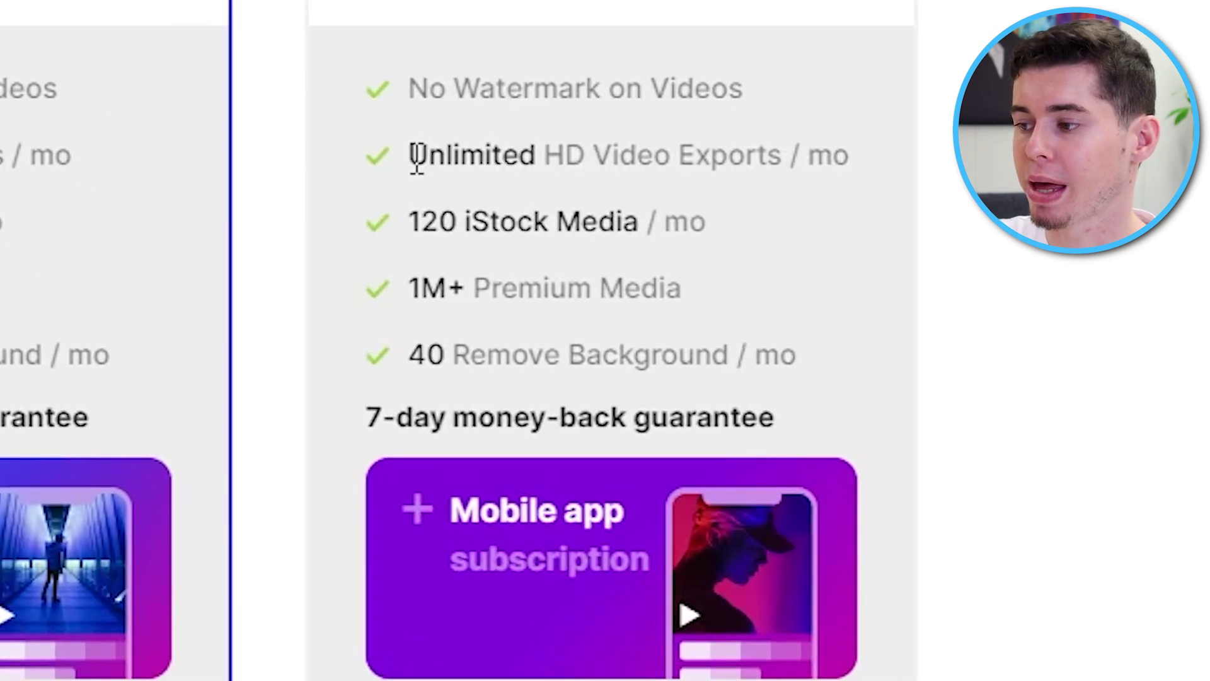
# - Highlight Unlimited's HD exports, 120 iStock media, 1M+ premium media and 40 background removals
pyautogui.moveTo(614, 372); pyautogui.dragTo(701, 369)
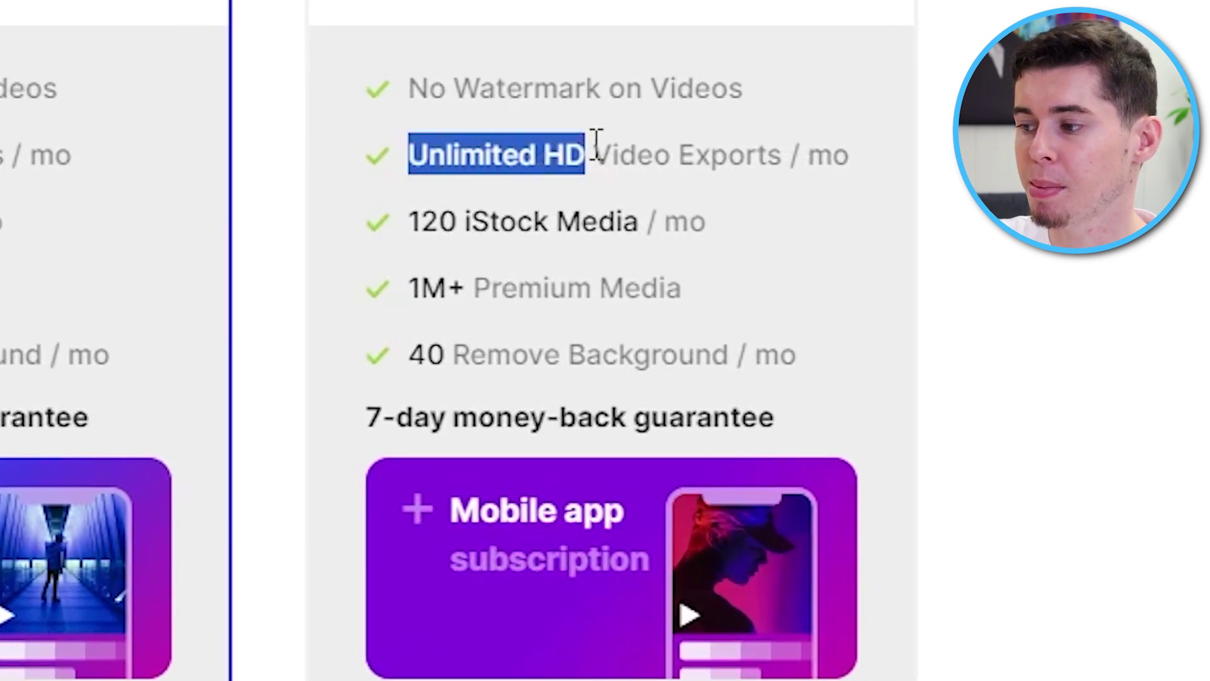
pyautogui.moveTo(596, 145); pyautogui.dragTo(602, 144)
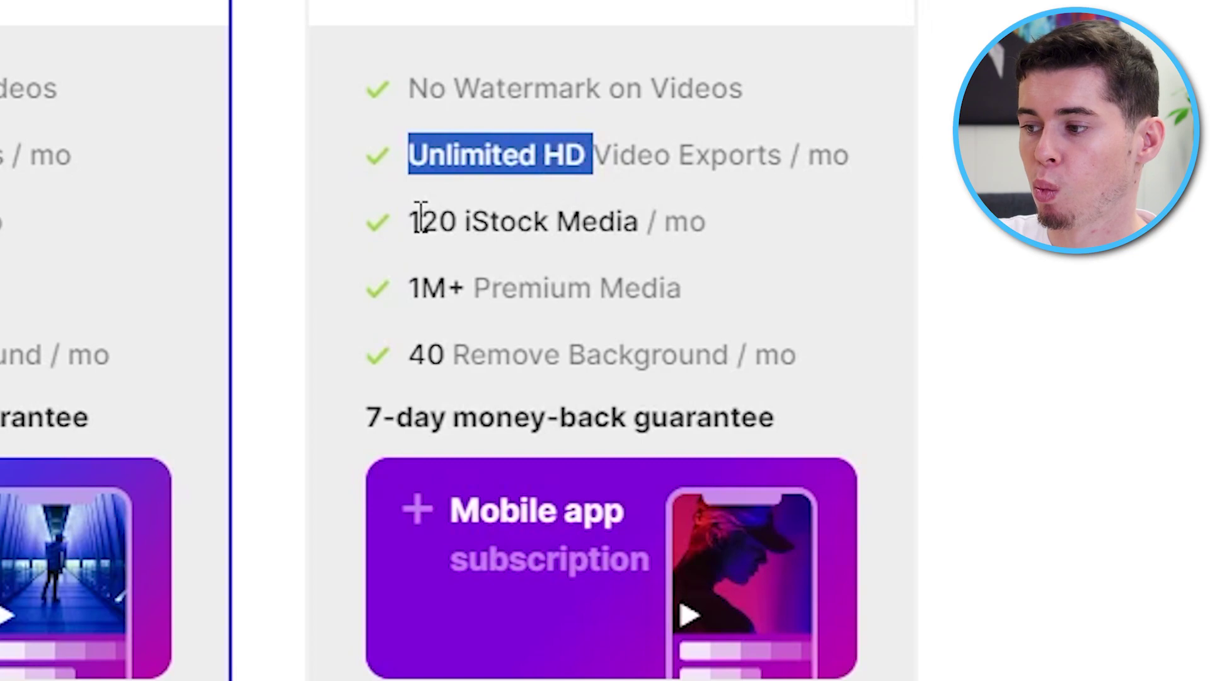
pyautogui.moveTo(422, 221); pyautogui.dragTo(469, 218)
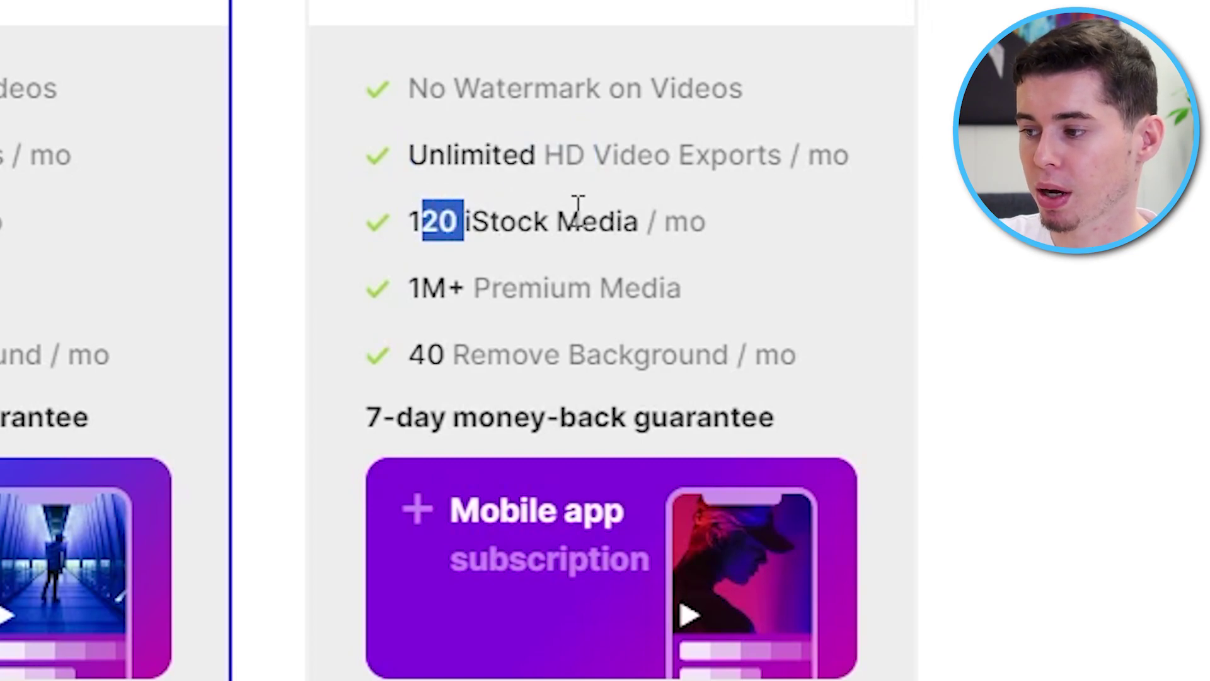
pyautogui.moveTo(411, 291); pyautogui.dragTo(464, 302)
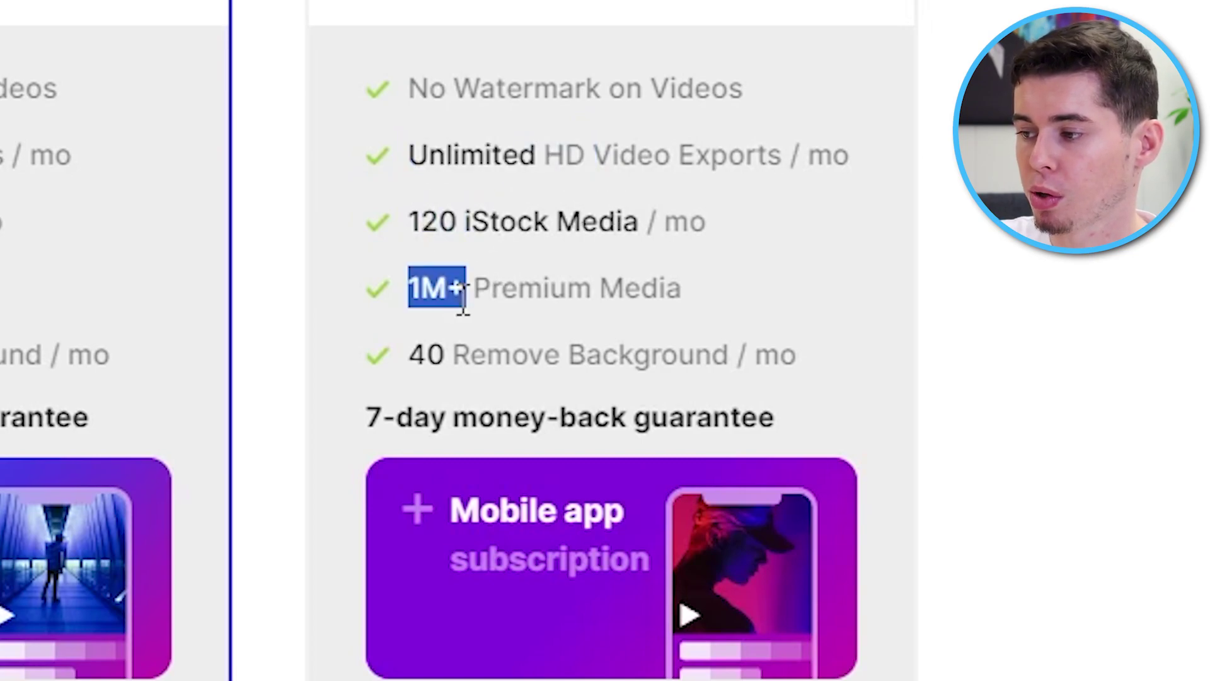
pyautogui.moveTo(427, 392); pyautogui.dragTo(762, 355)
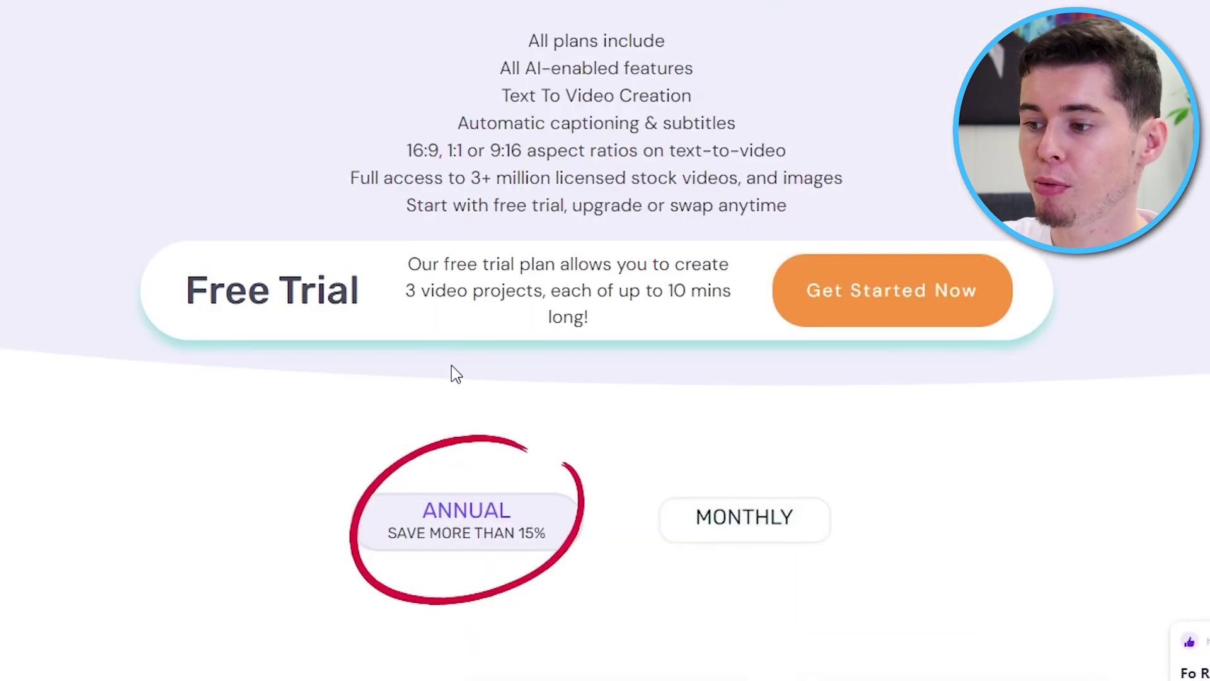
pyautogui.scroll(-5, 451, 372)
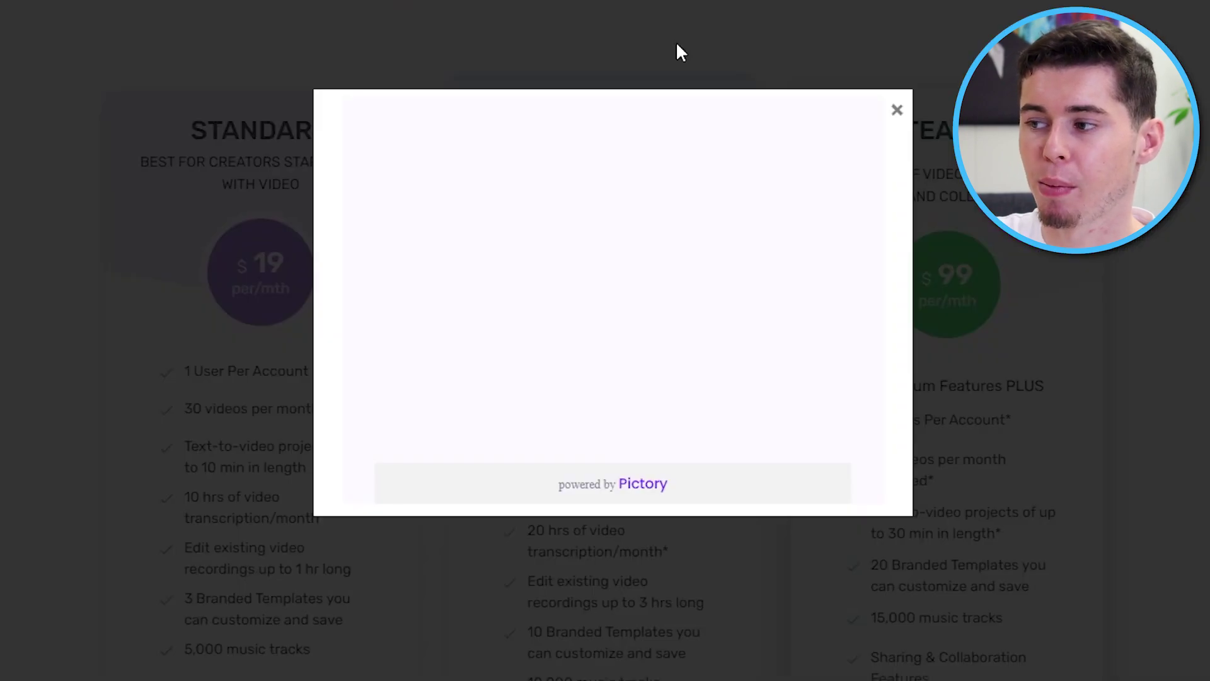
# - Close the empty Pictory popup and review the Standard, Premium and Teams plan features
pyautogui.click(676, 40)
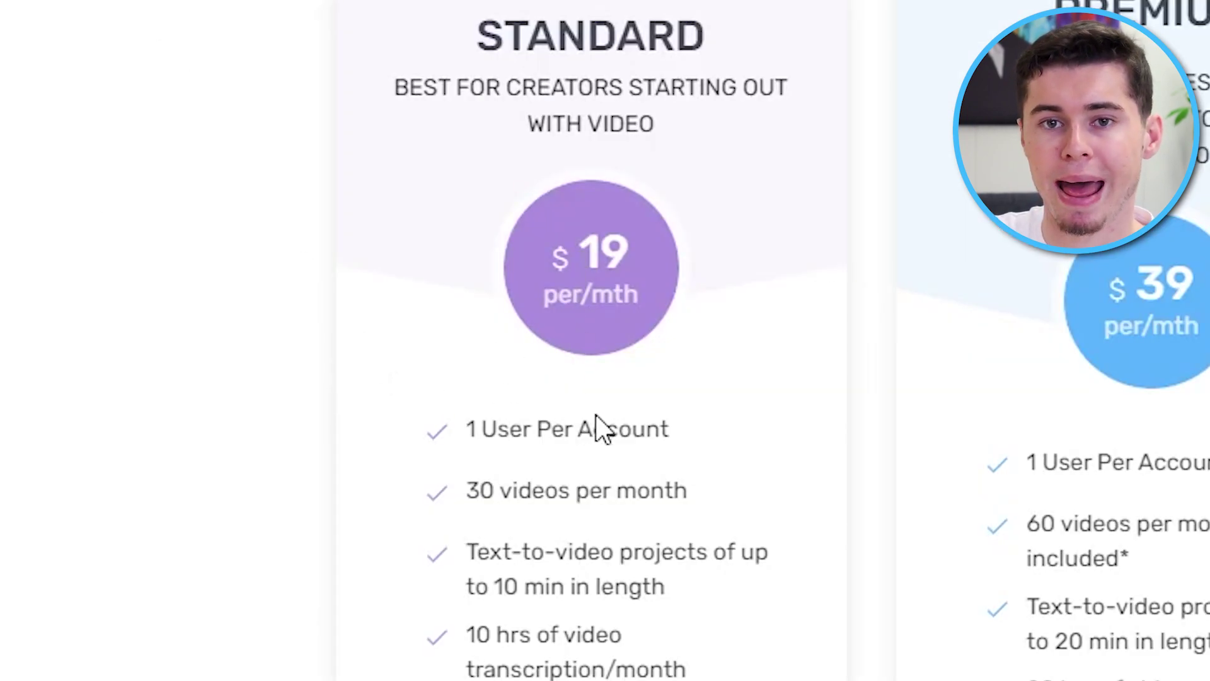
pyautogui.scroll(-3, 578, 512)
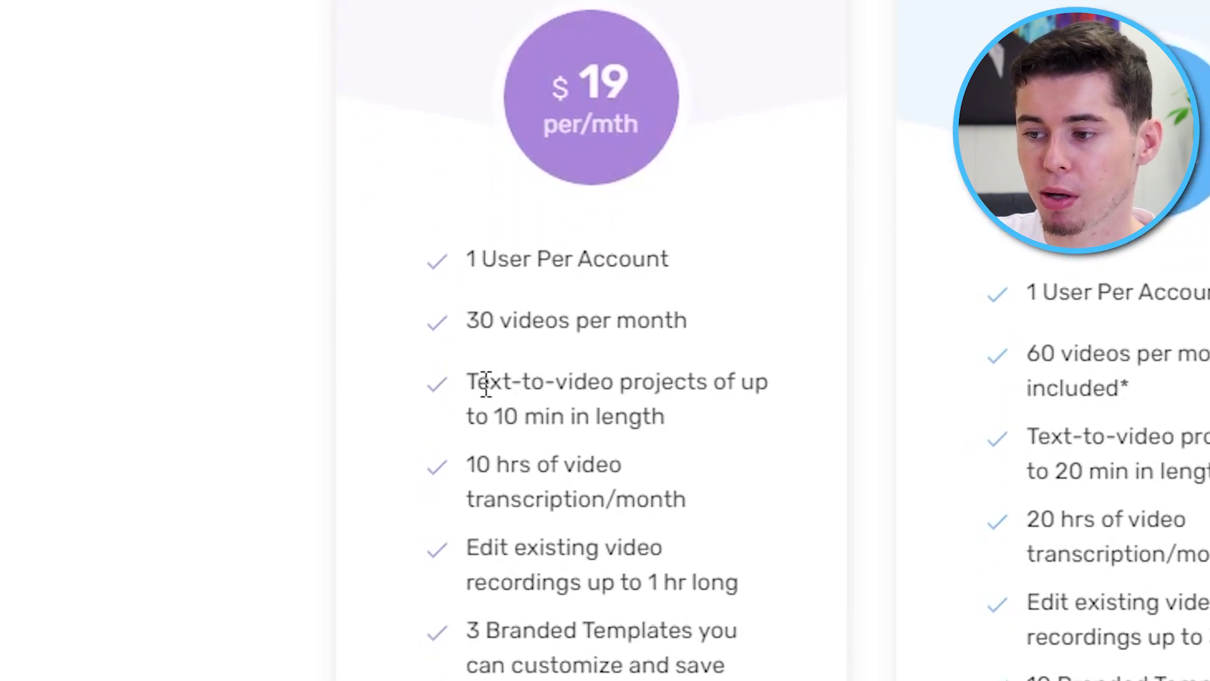
pyautogui.moveTo(478, 382); pyautogui.dragTo(710, 418)
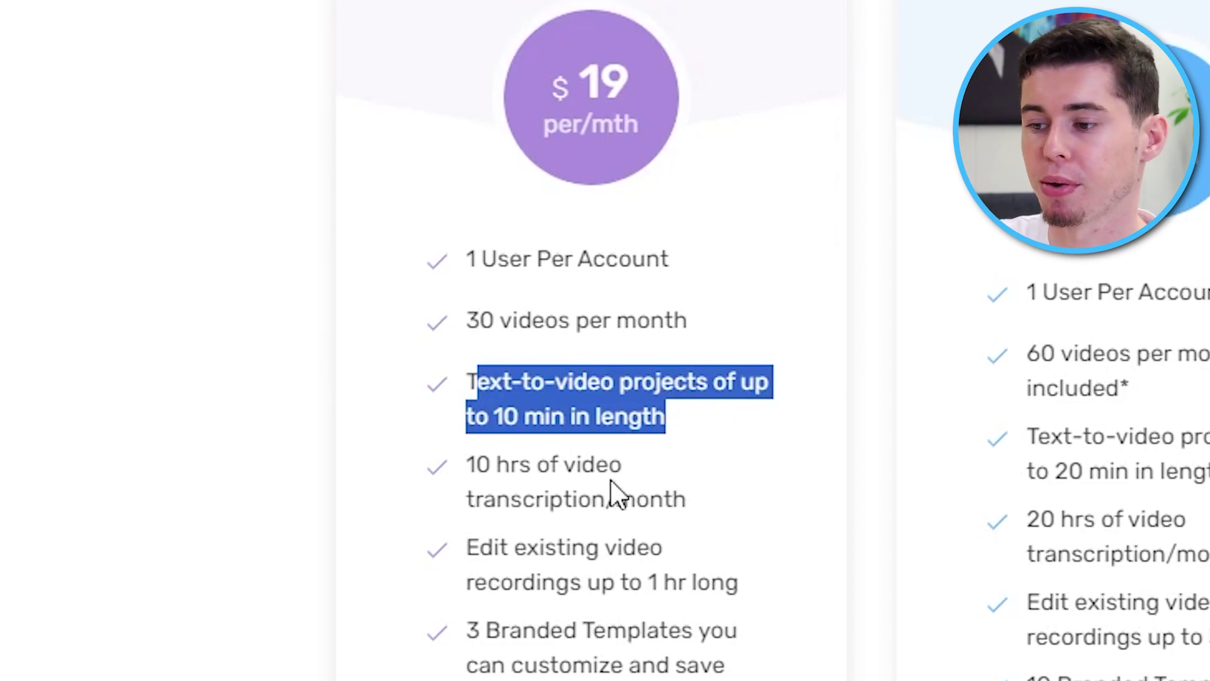
pyautogui.click(588, 398)
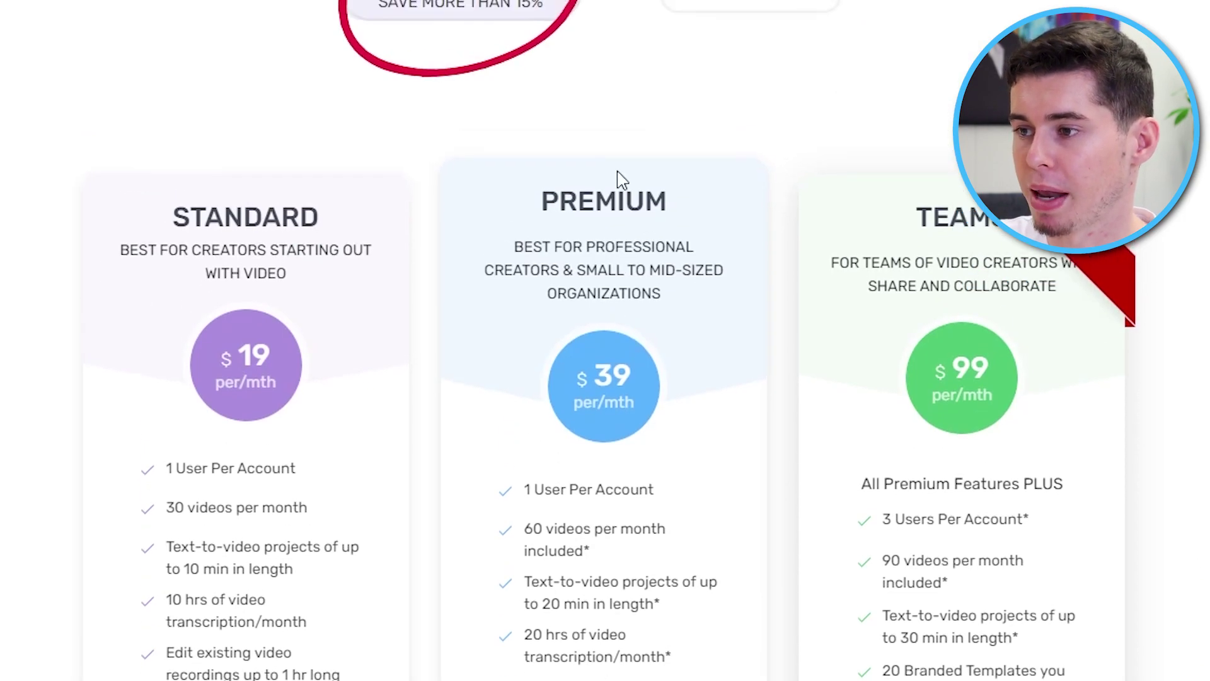
pyautogui.scroll(2, 616, 178)
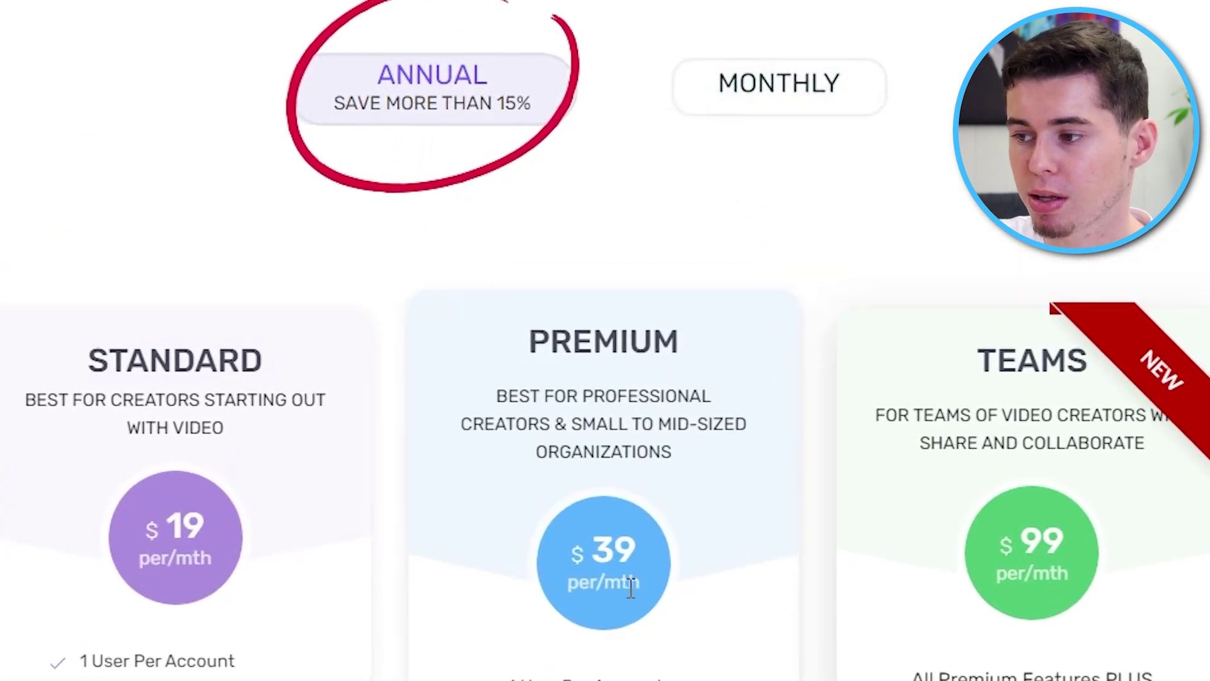
pyautogui.scroll(-4, 631, 588)
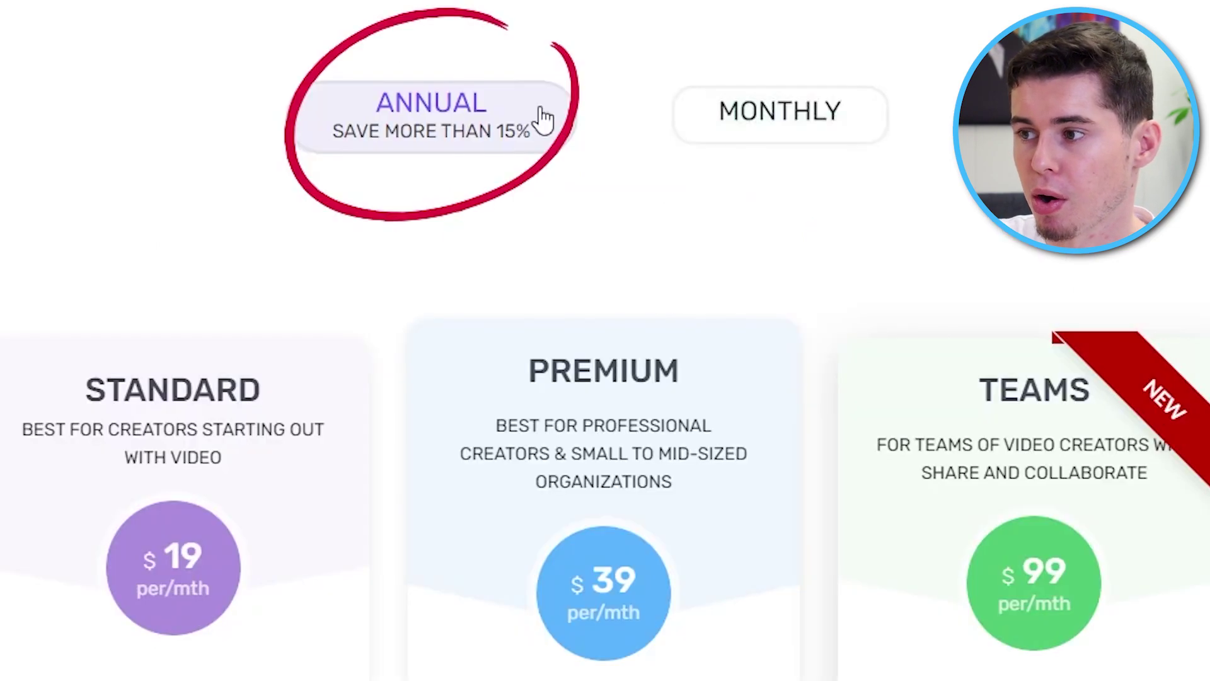
# - Compare Pictory's monthly and annual prices, and Premium's 60 videos/month against InVideo Business's 60 HD exports
pyautogui.click(759, 105)
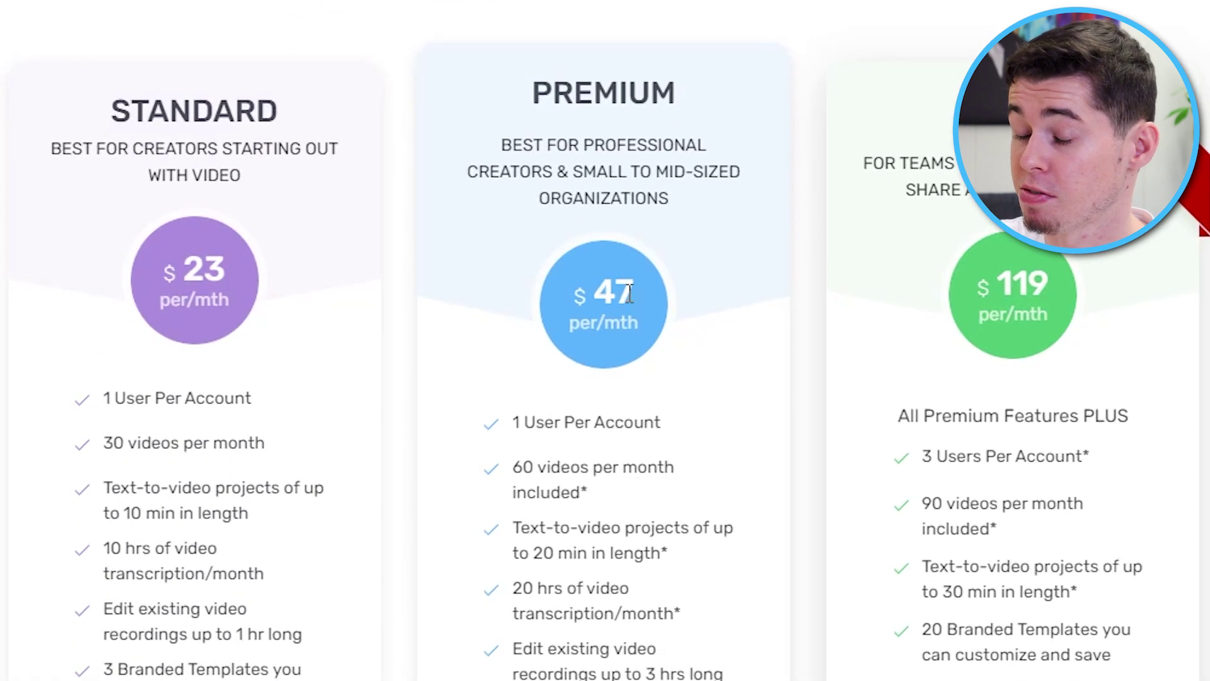
pyautogui.click(345, 3)
pyautogui.scroll(-4, 673, 470)
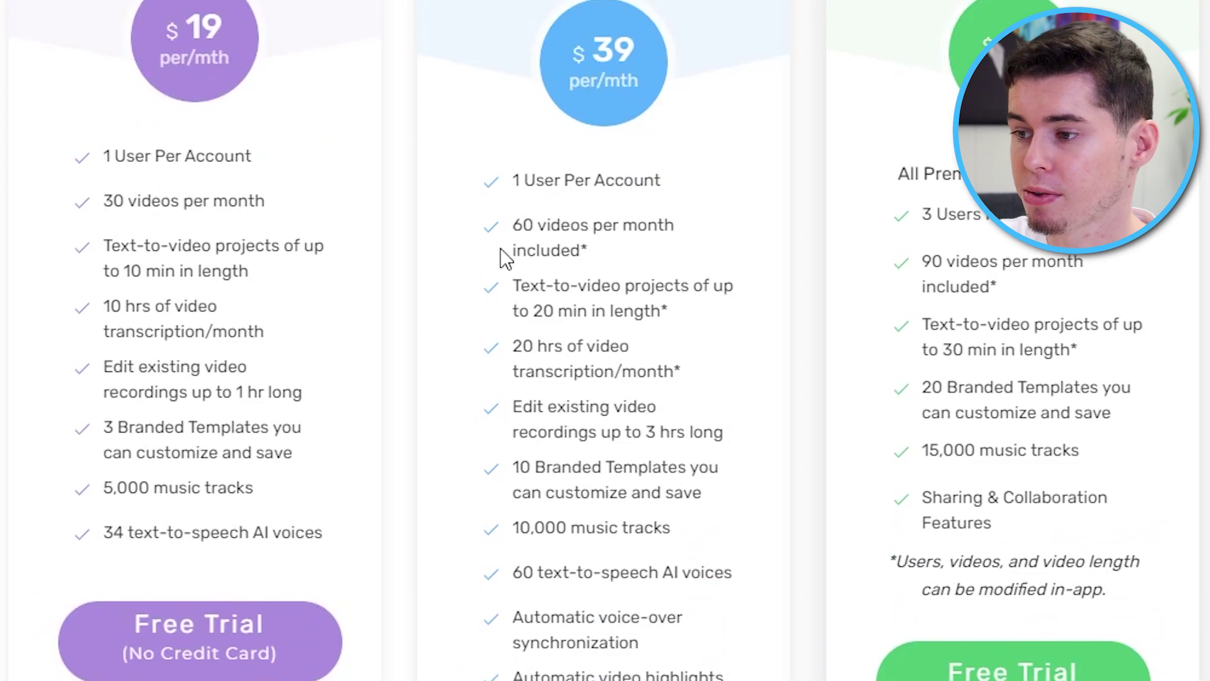
pyautogui.moveTo(505, 257); pyautogui.dragTo(649, 255)
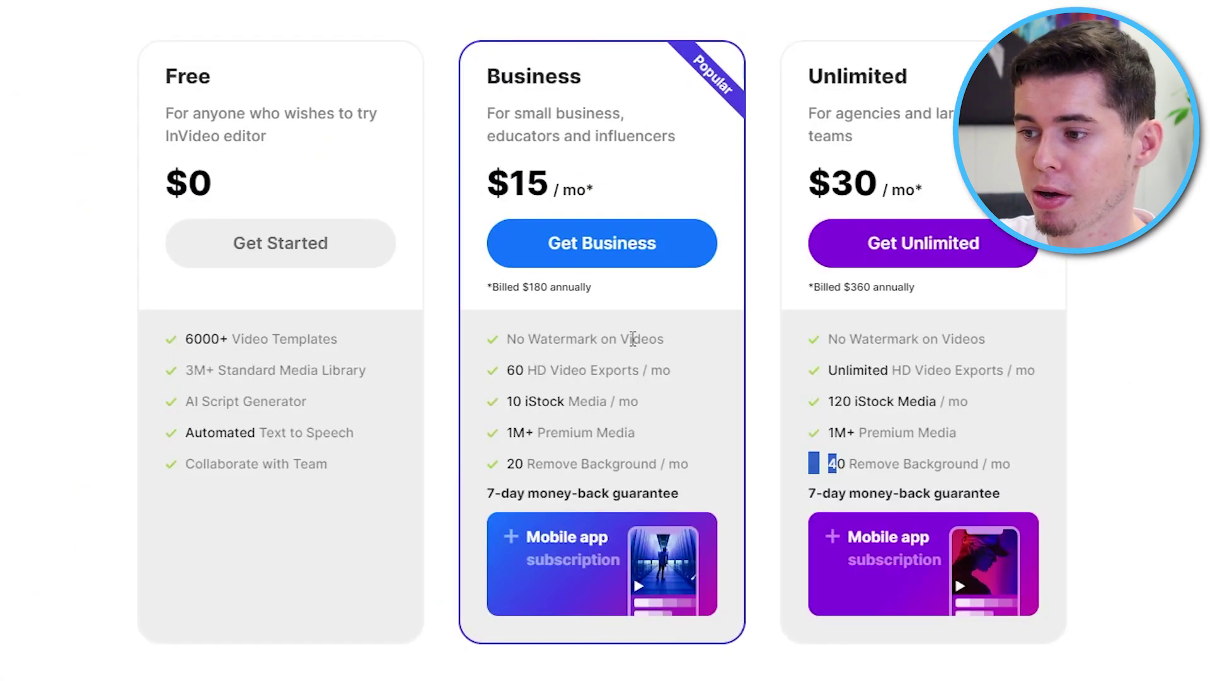
pyautogui.moveTo(504, 371); pyautogui.dragTo(633, 371)
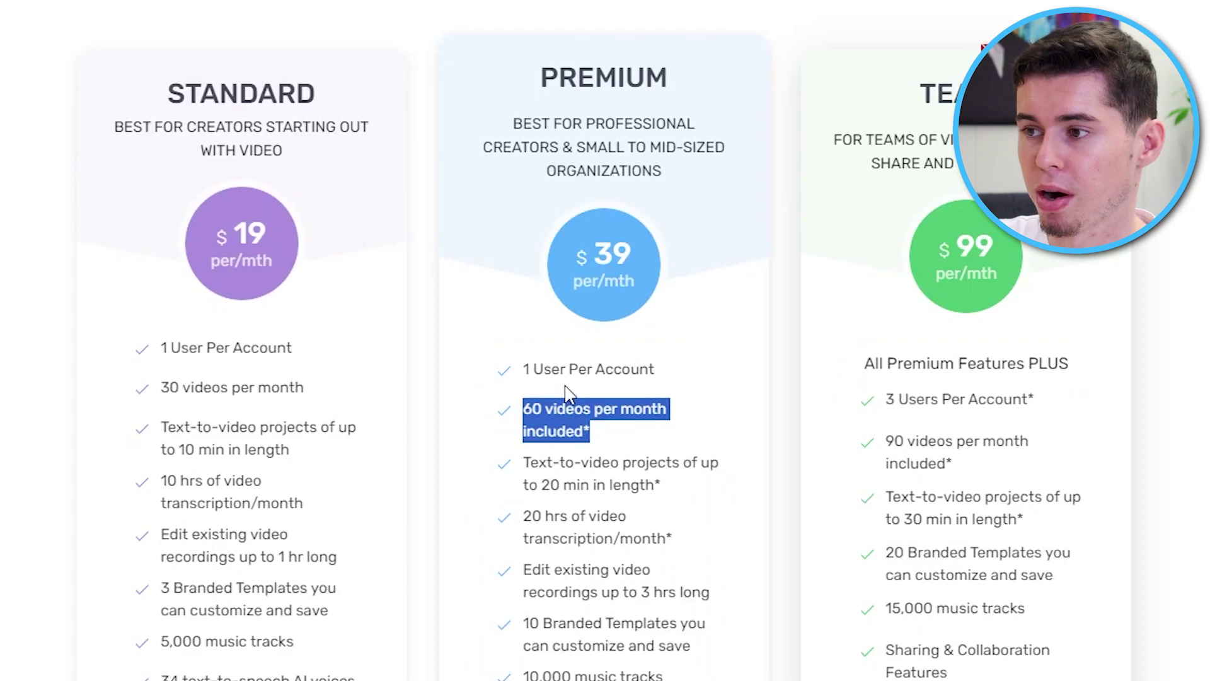
pyautogui.scroll(4, 581, 305)
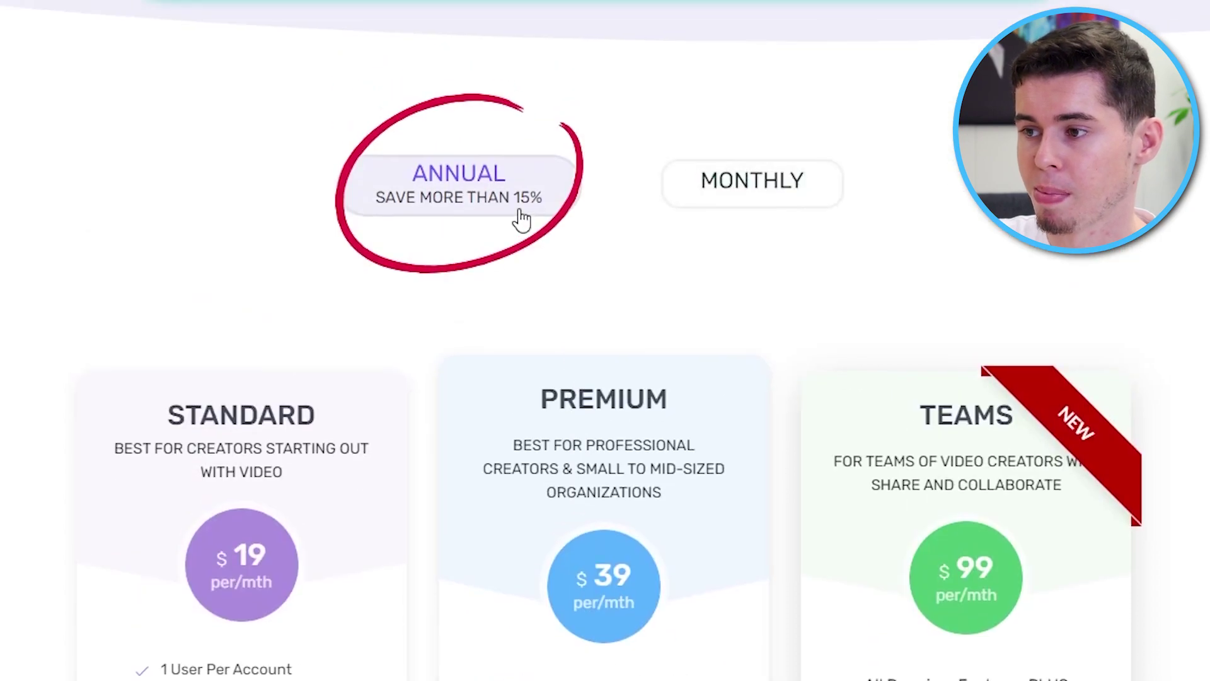
pyautogui.scroll(-5, 567, 265)
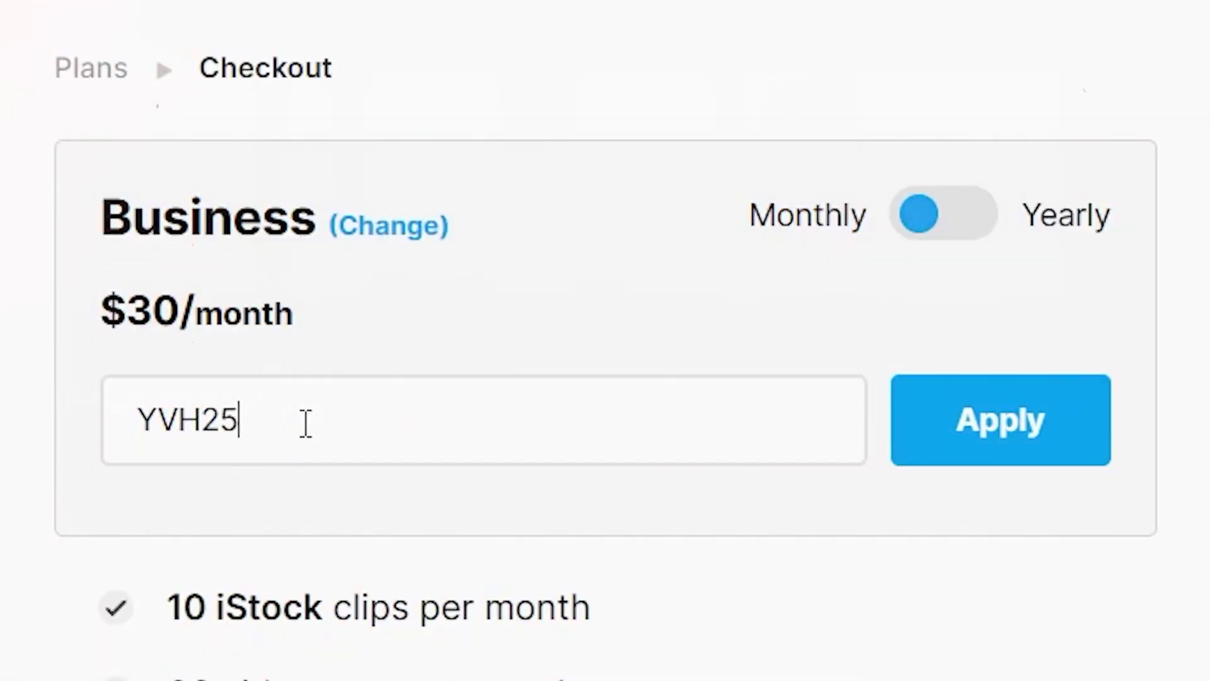
# - Apply coupon YVH25, bringing the Business plan to $22.5/month at 25% off
pyautogui.click(1021, 432)
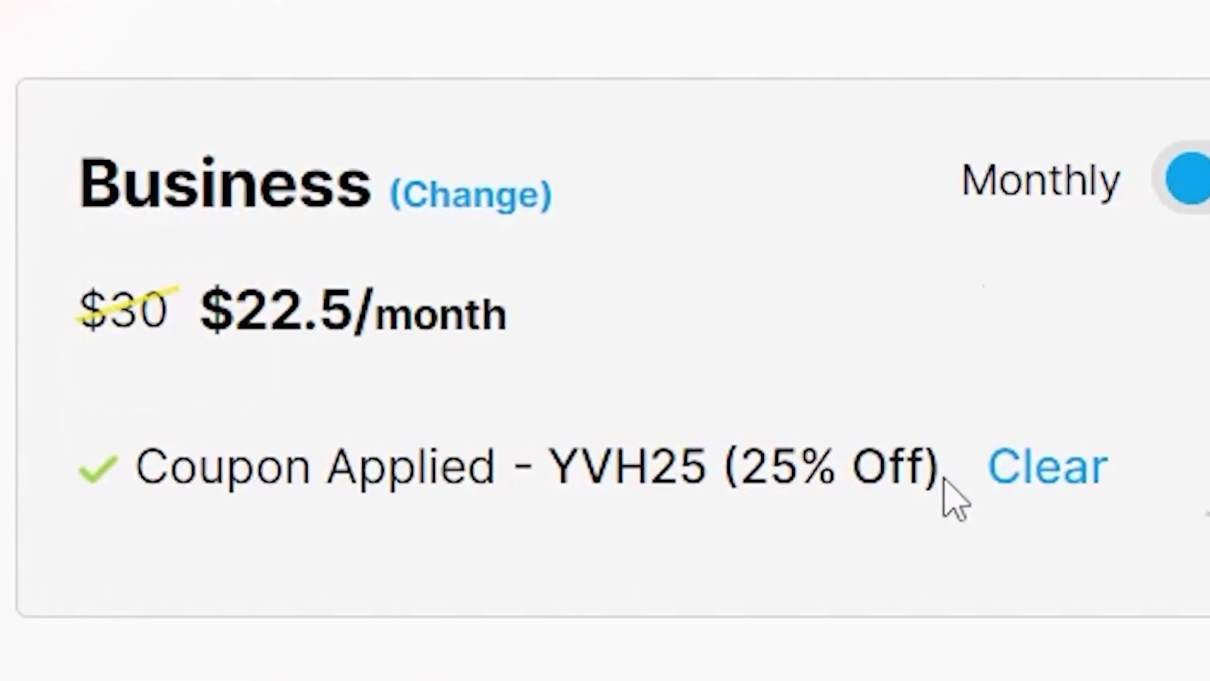
pyautogui.moveTo(945, 479); pyautogui.dragTo(561, 483)
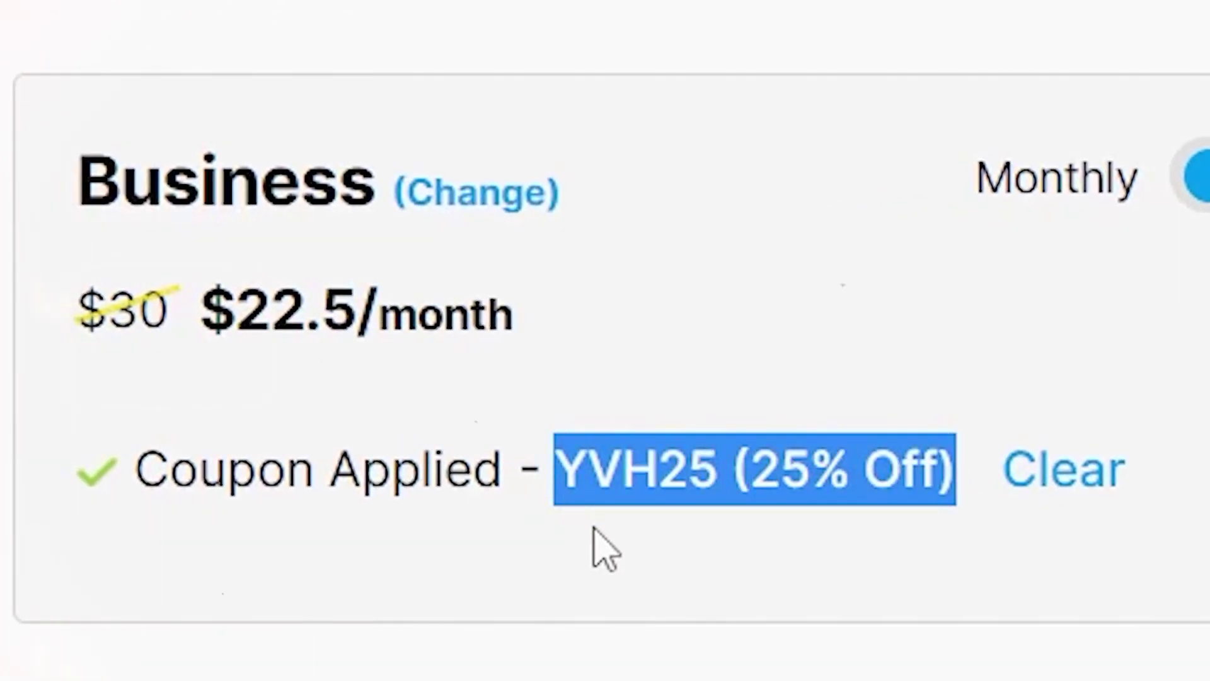